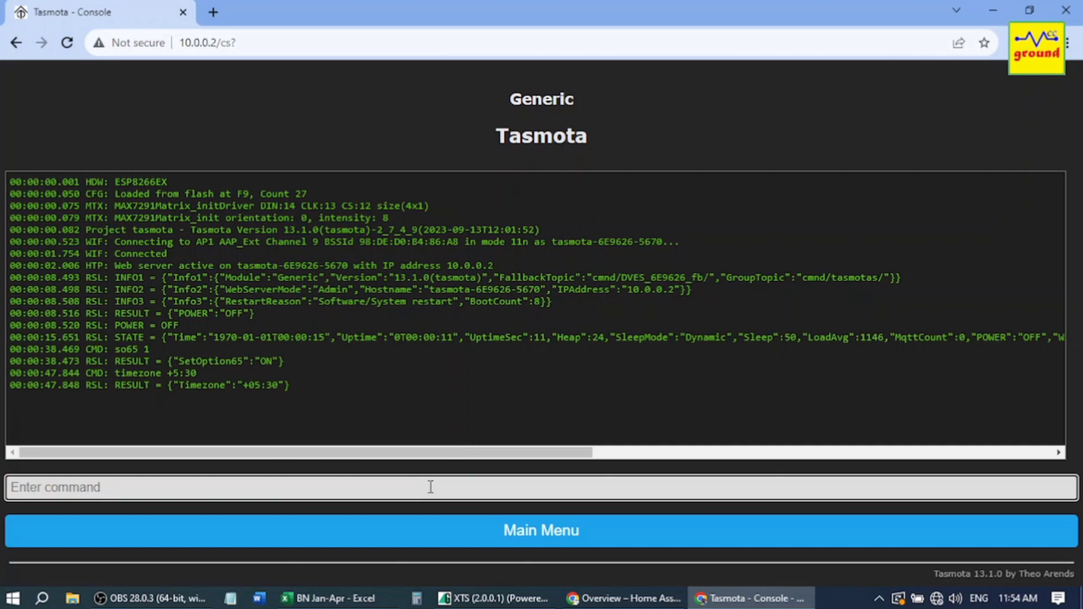
Step: Set the LED matrix to width 32 and height 8, then type DisplayClock 1 next
text(Displ)
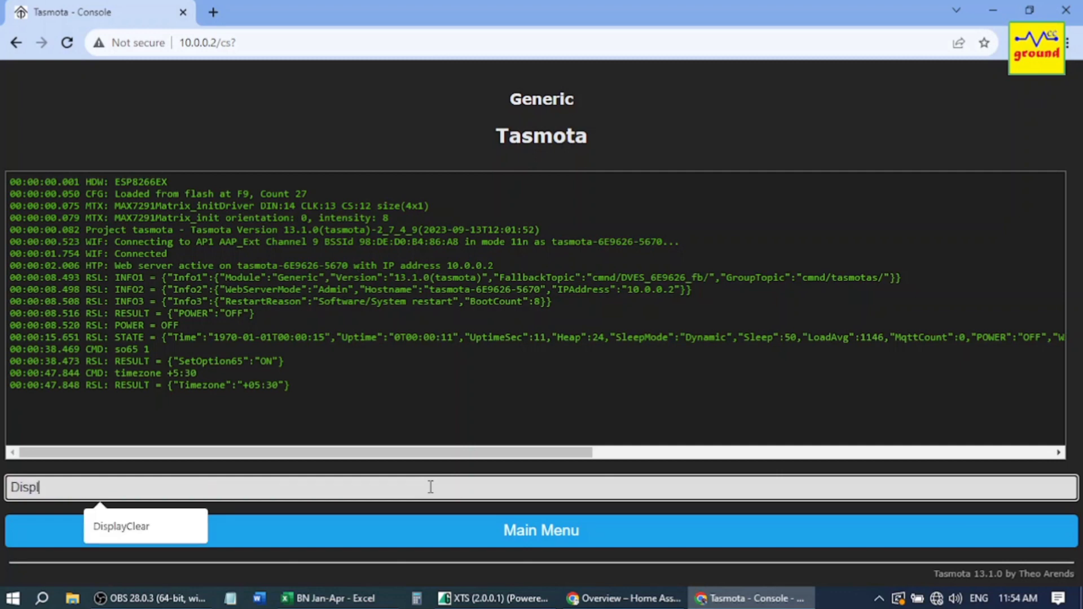
text(ayWidth )
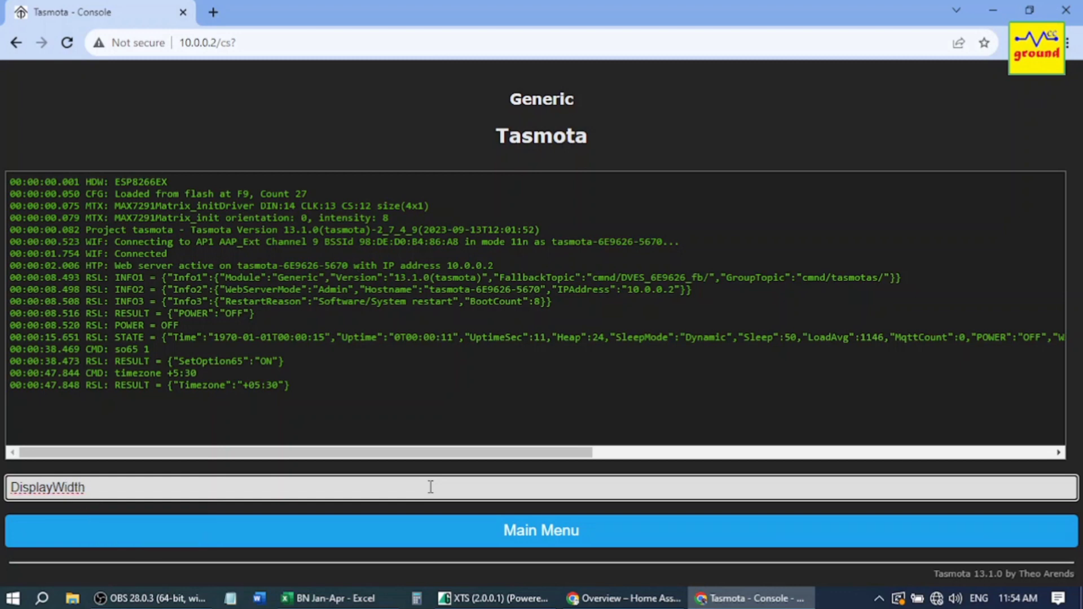
text(32)
key(Return)
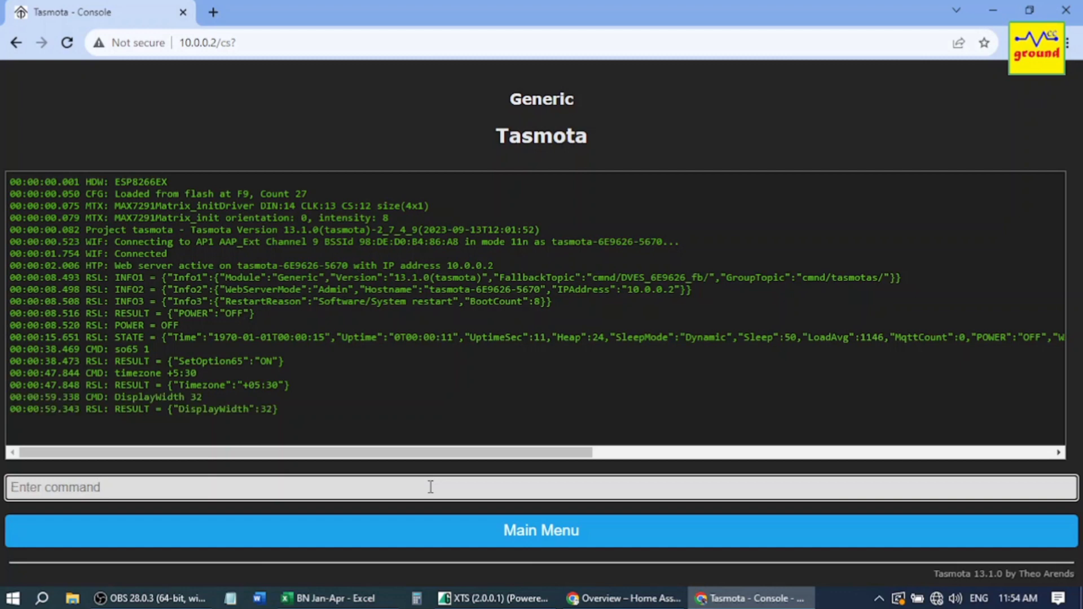
text(Display)
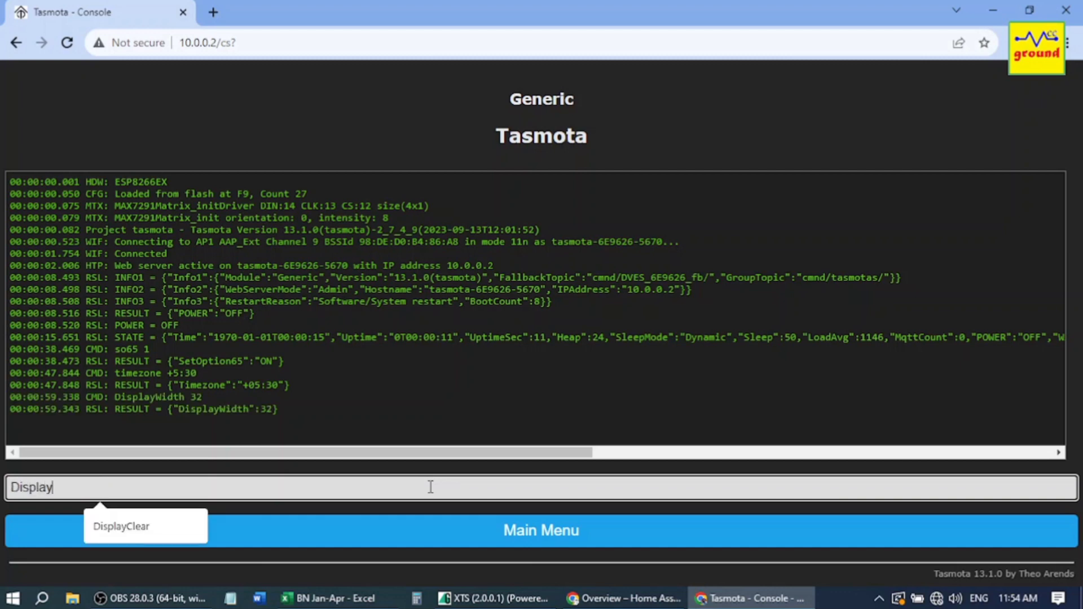
text(Heigh)
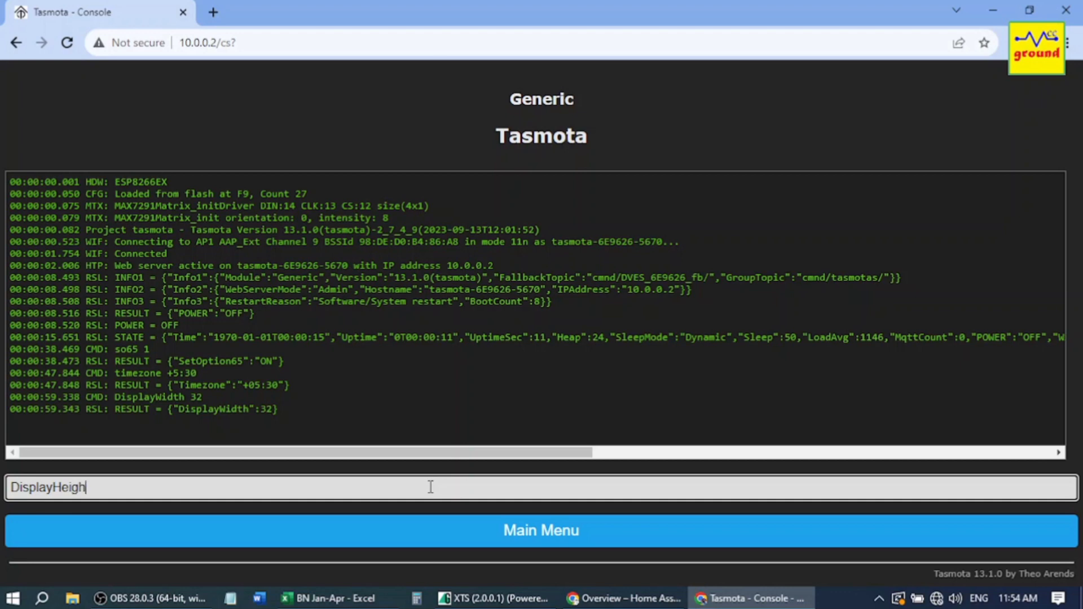
text(t 8)
key(Return)
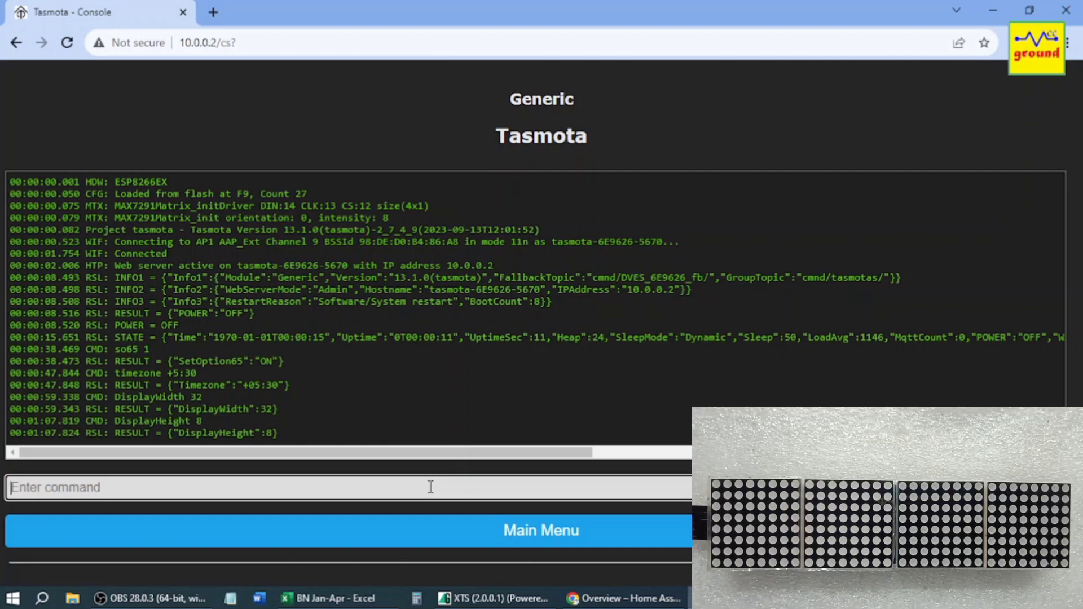
text(Display)
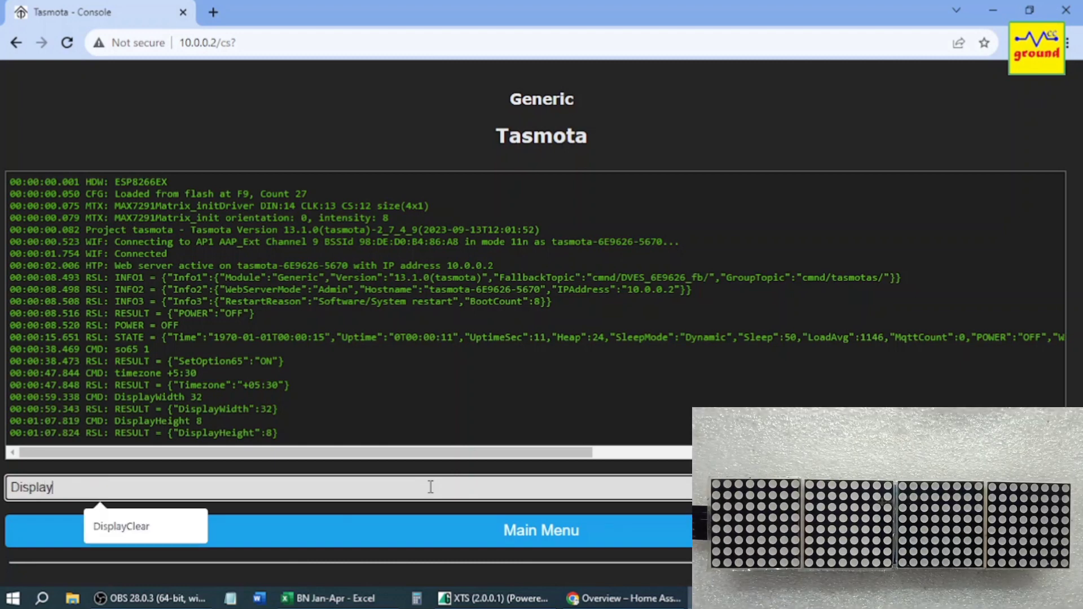
text(Clock 1)
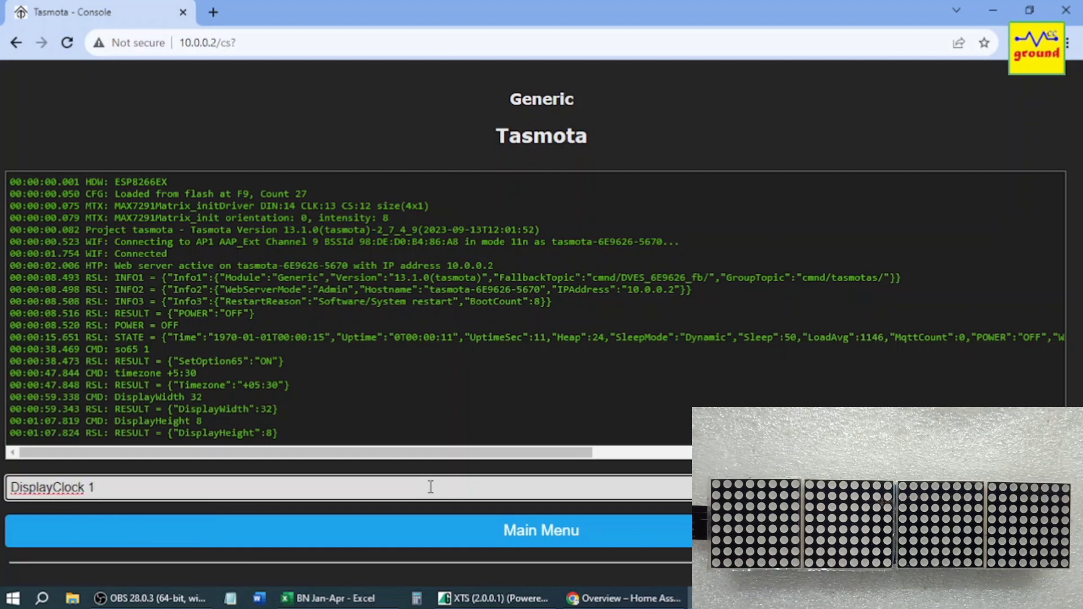
Step: Turn on clock mode with DisplayClock 1 and power the device on with power 1
key(Return)
text(powe)
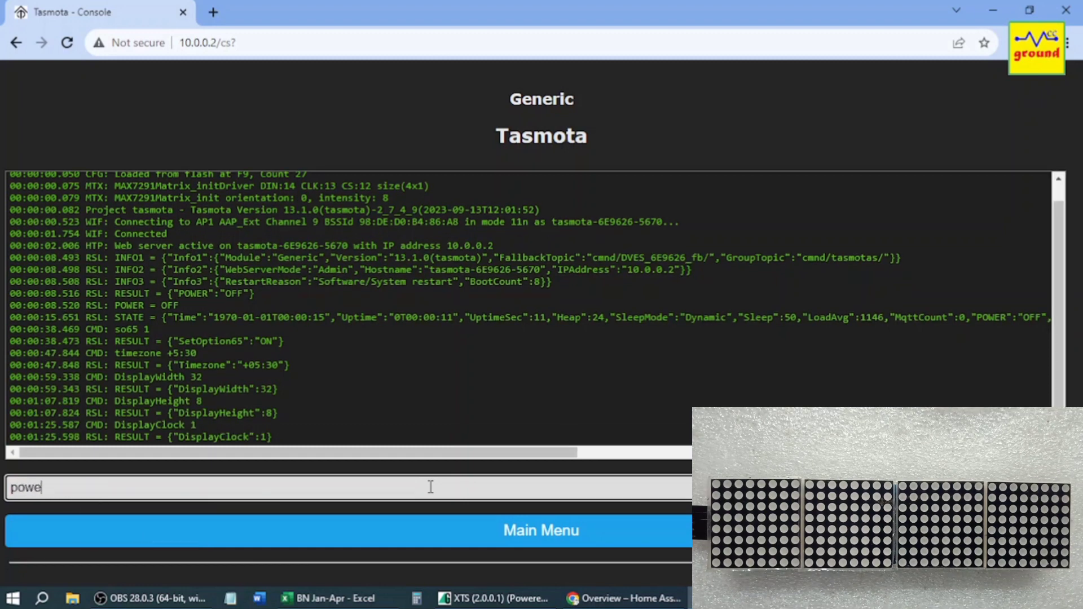
text(r 1)
key(Return)
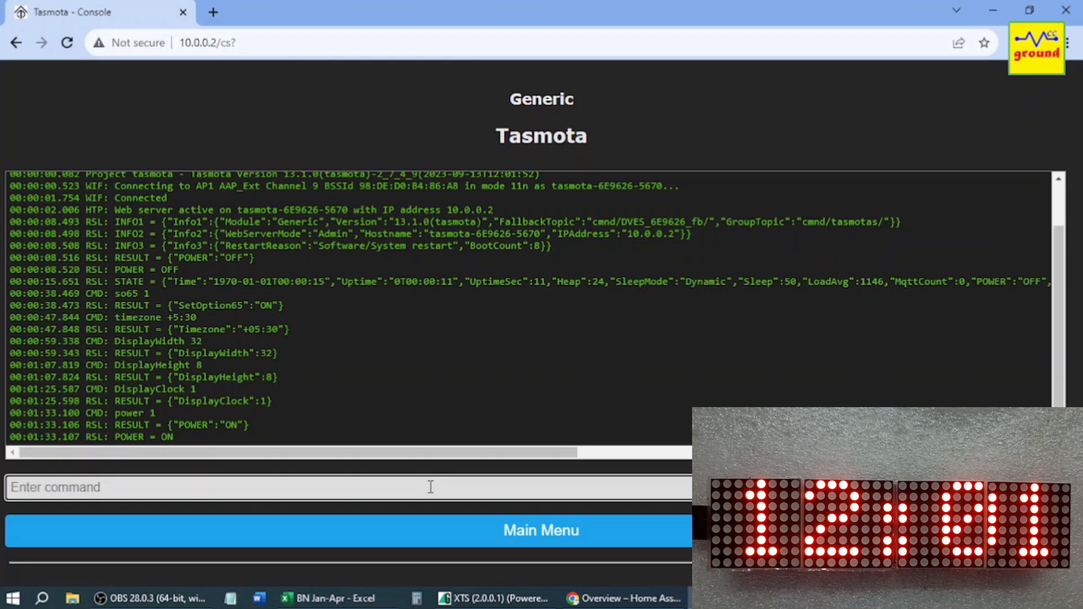
Step: Stop the clock with DisplayClock 0 and blank the matrix with DisplayClear
text(DisplayClock 0)
key(Return)
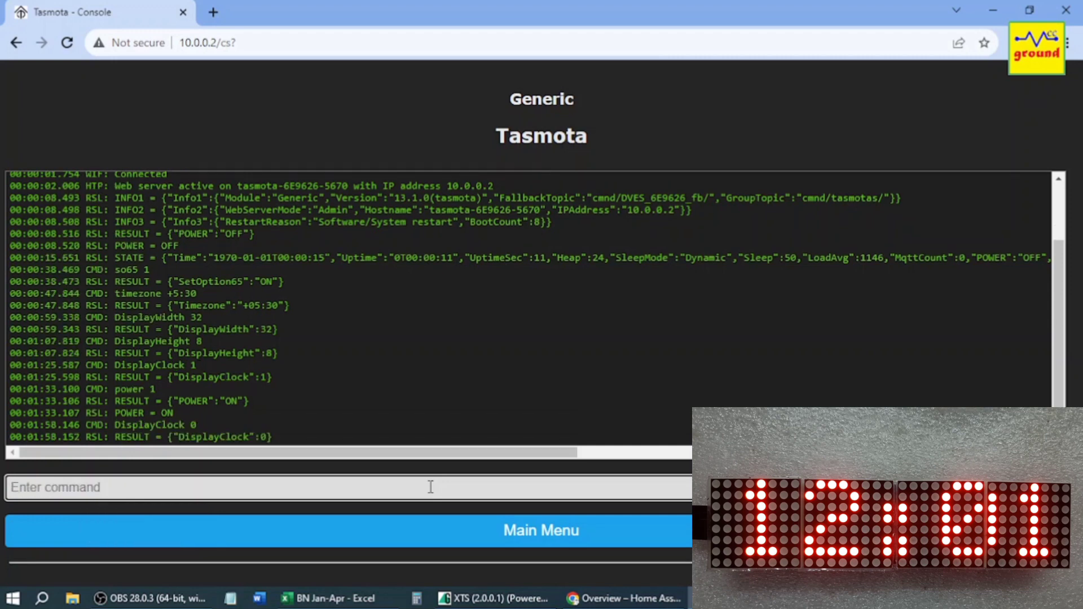
text(DisplayClear)
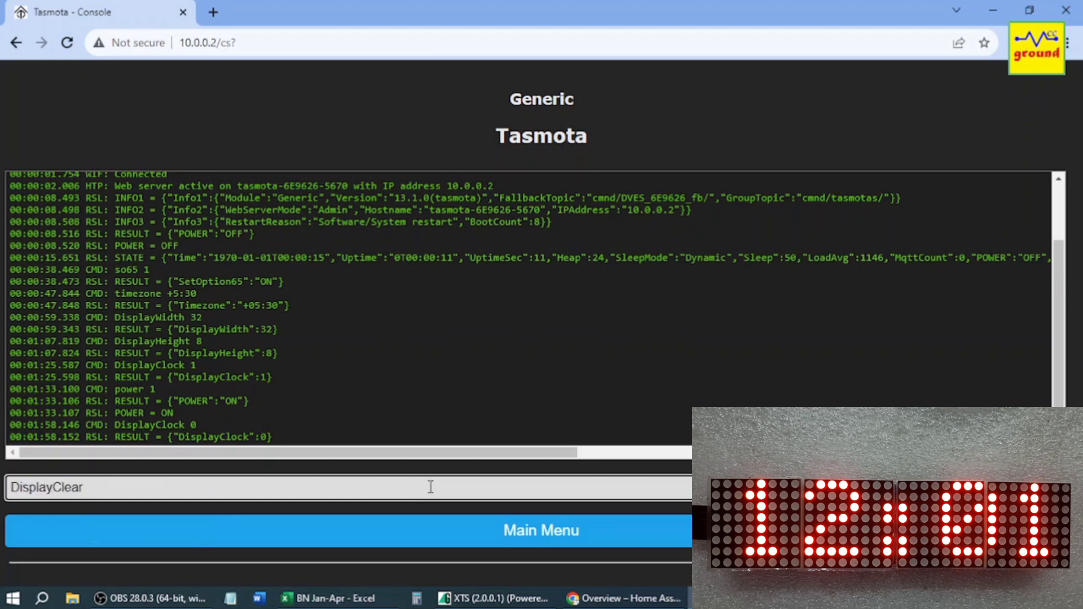
key(Return)
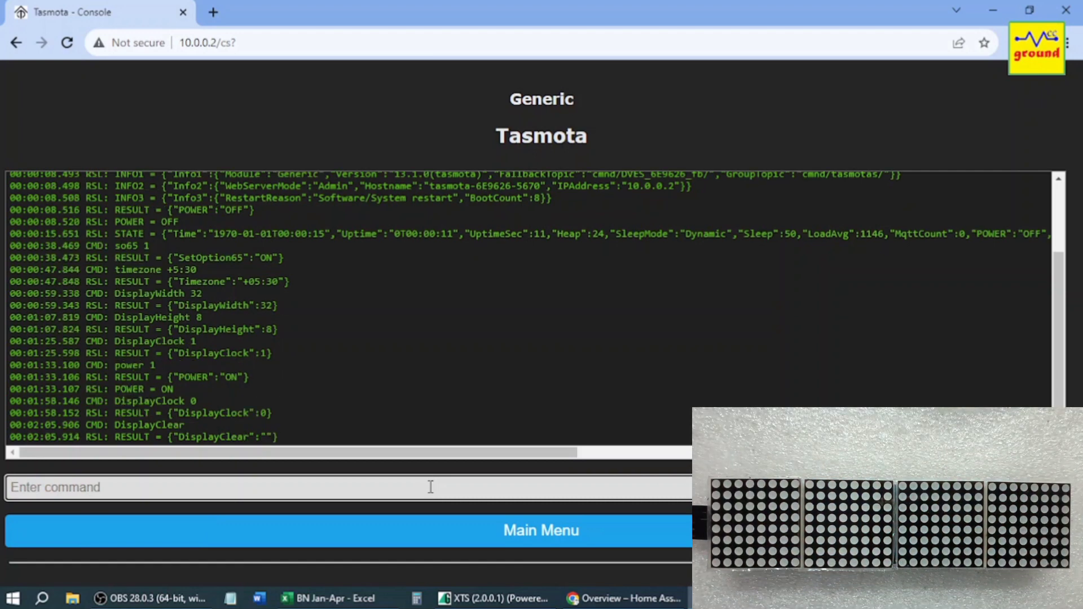
Step: Scroll 'vccground' across the matrix, then switch it back to the clock with DisplayClock 1
text(Displ)
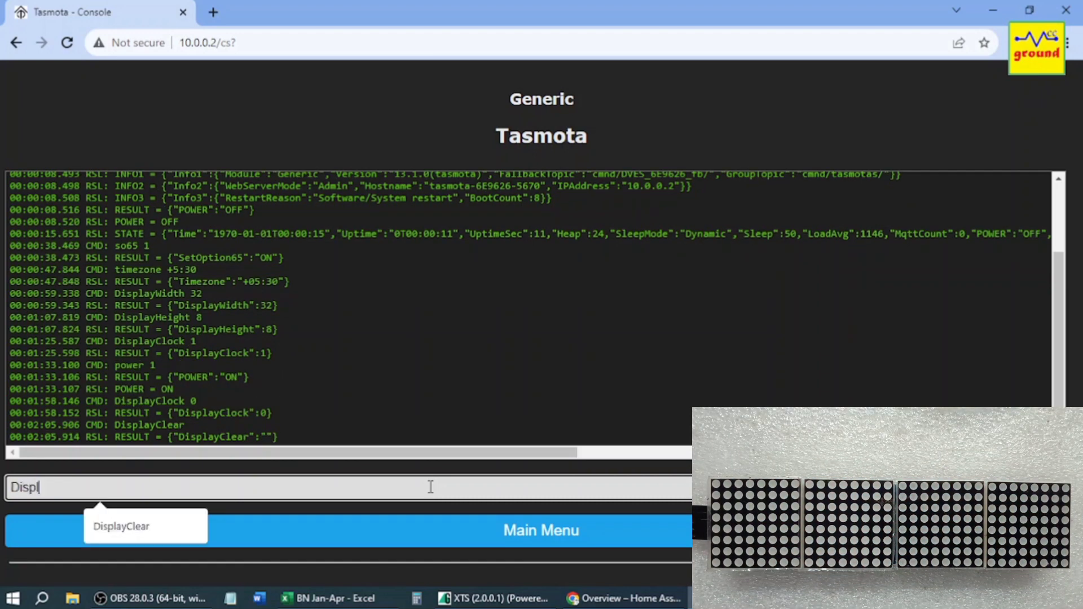
text(ayTe)
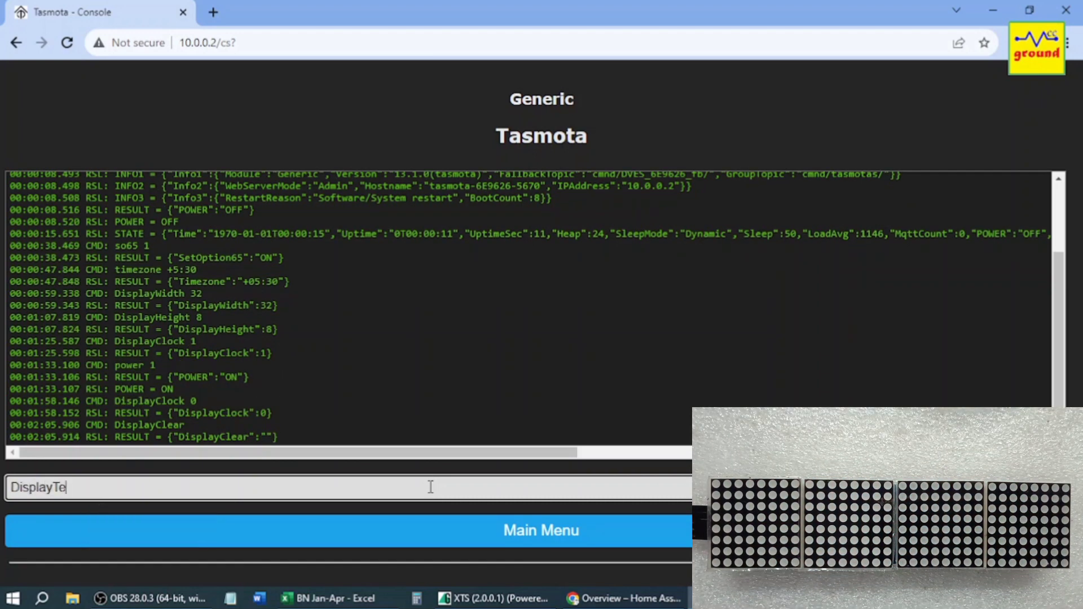
text(xt vccground)
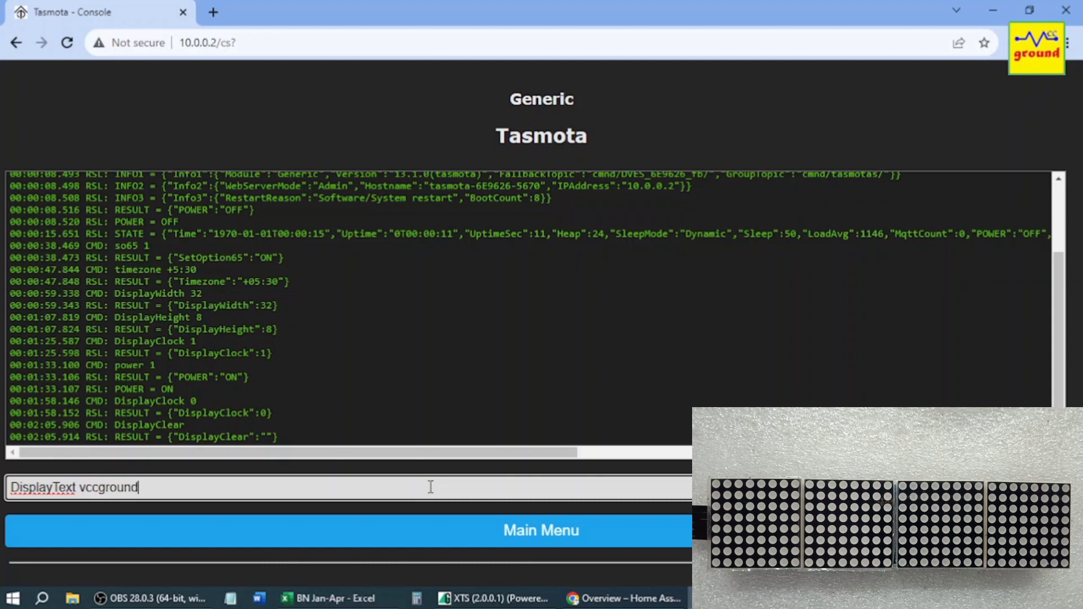
key(Return)
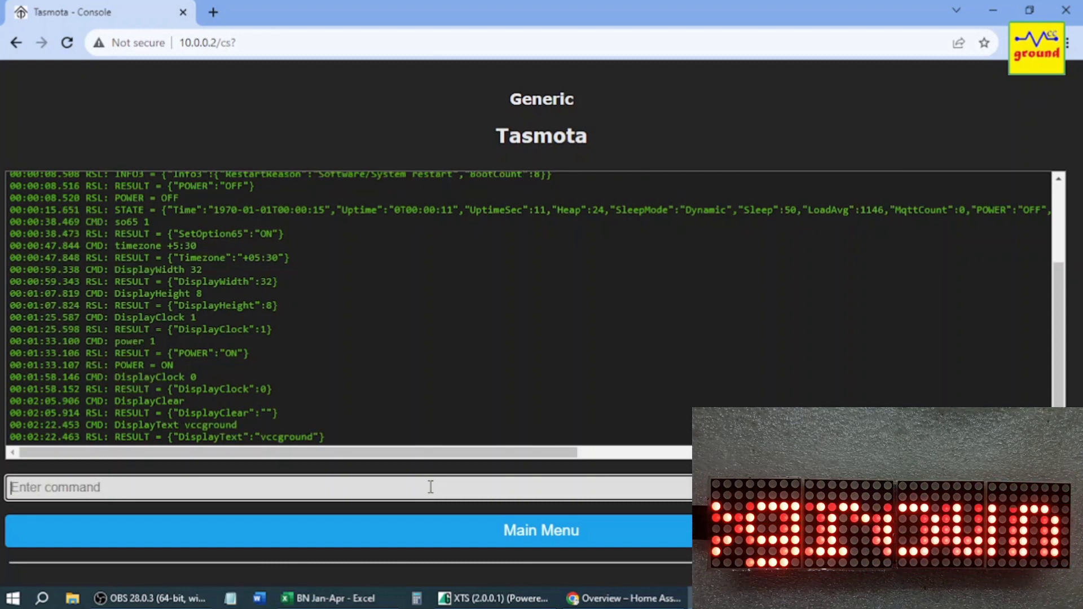
text(Dis)
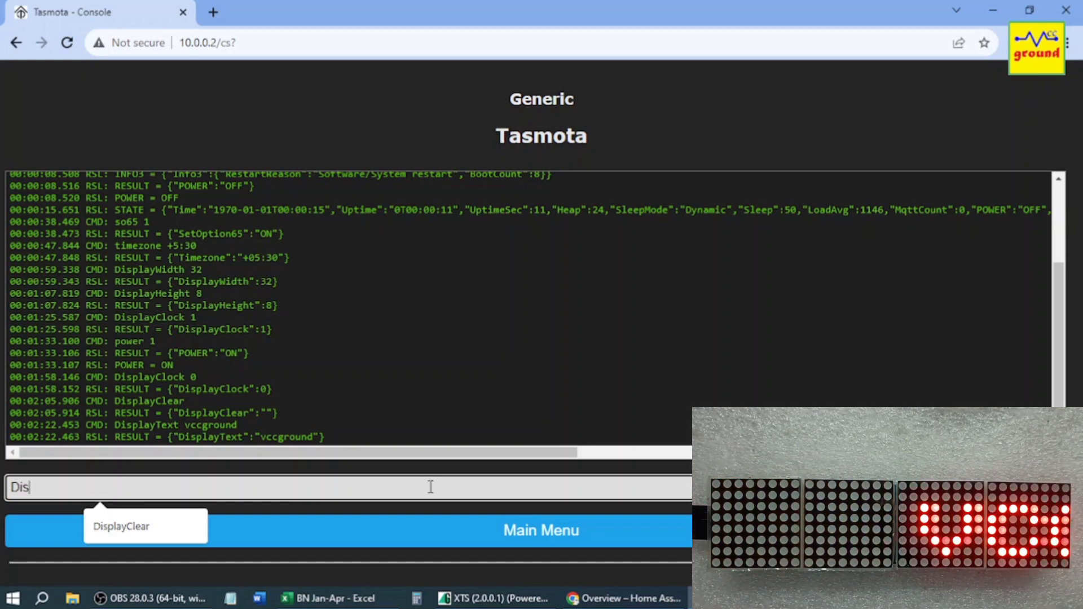
text(playClo)
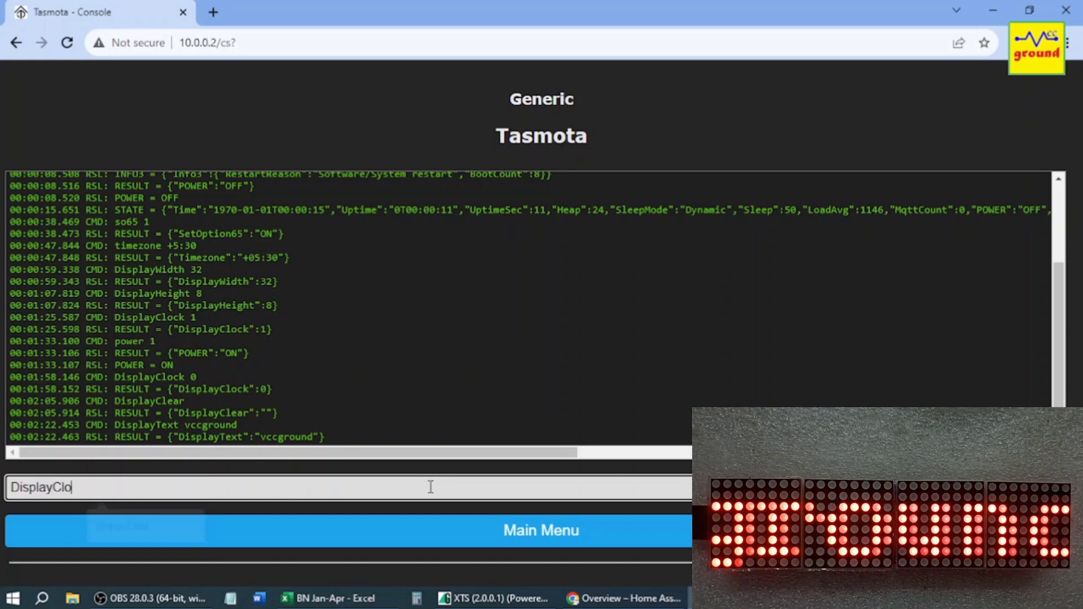
text(ck 1)
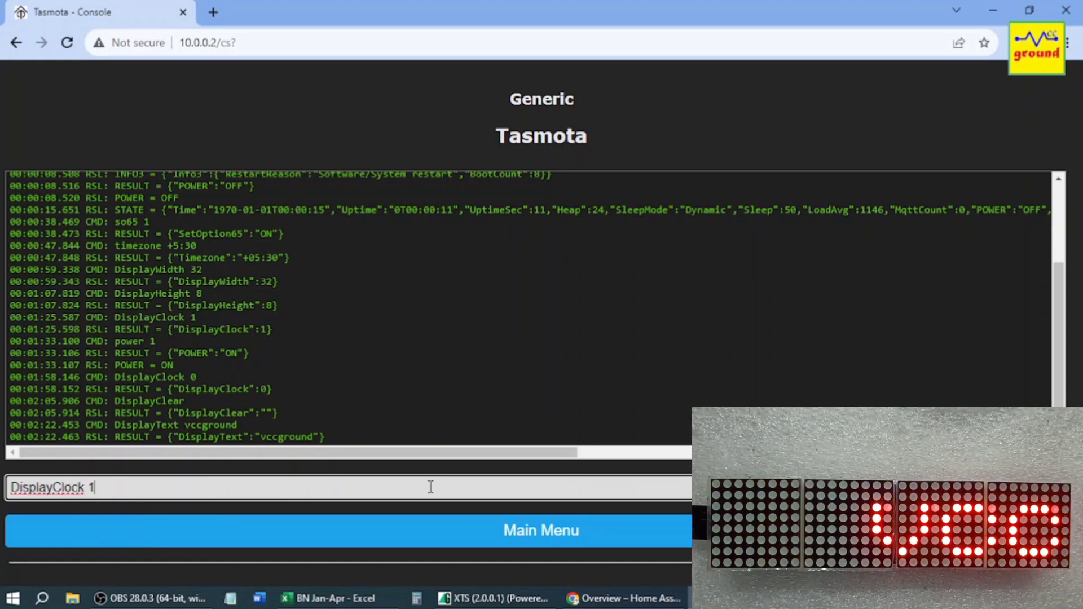
key(Return)
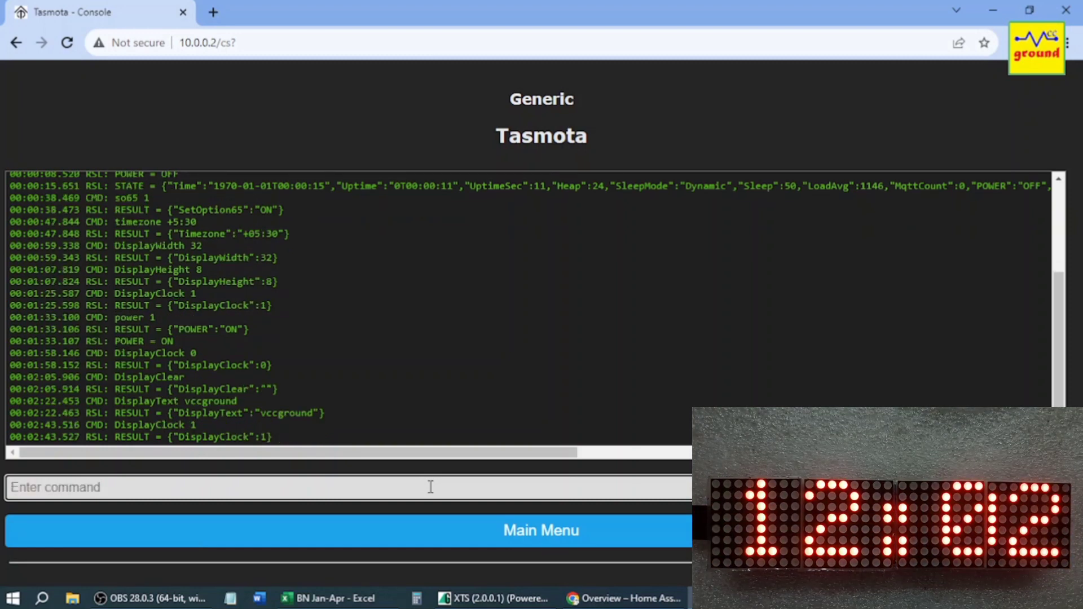
click(551, 537)
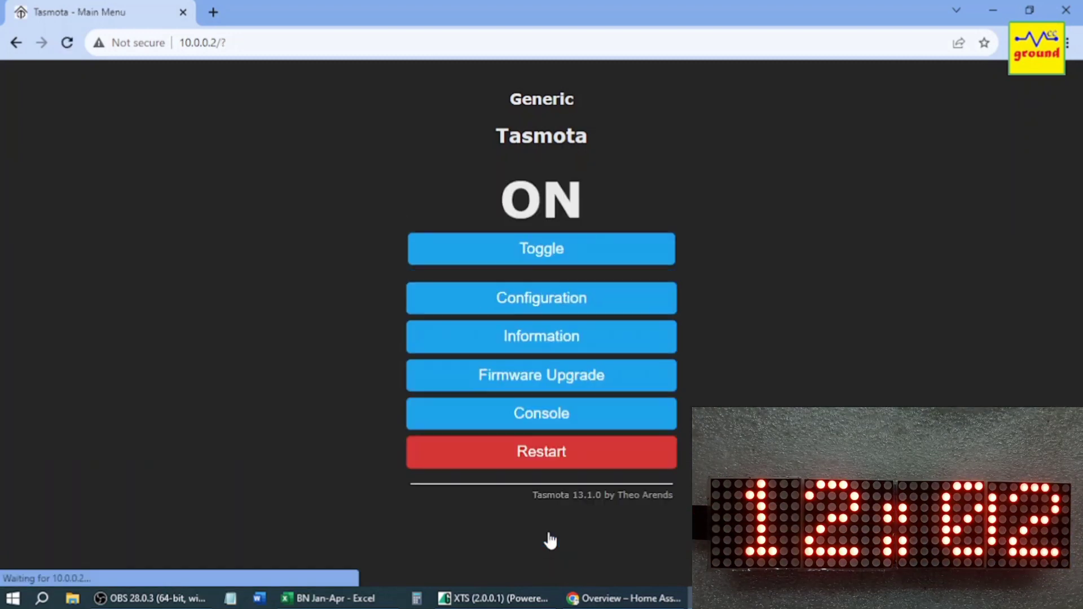
Step: Restart the Tasmota device, confirm the restart, and reopen its Console afterwards
click(548, 458)
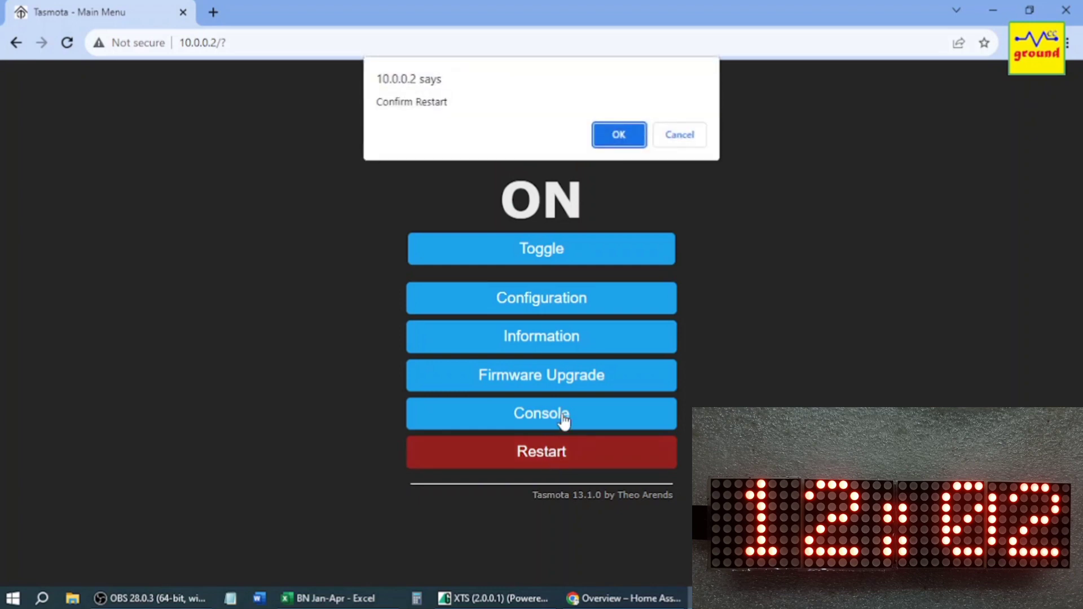
click(620, 136)
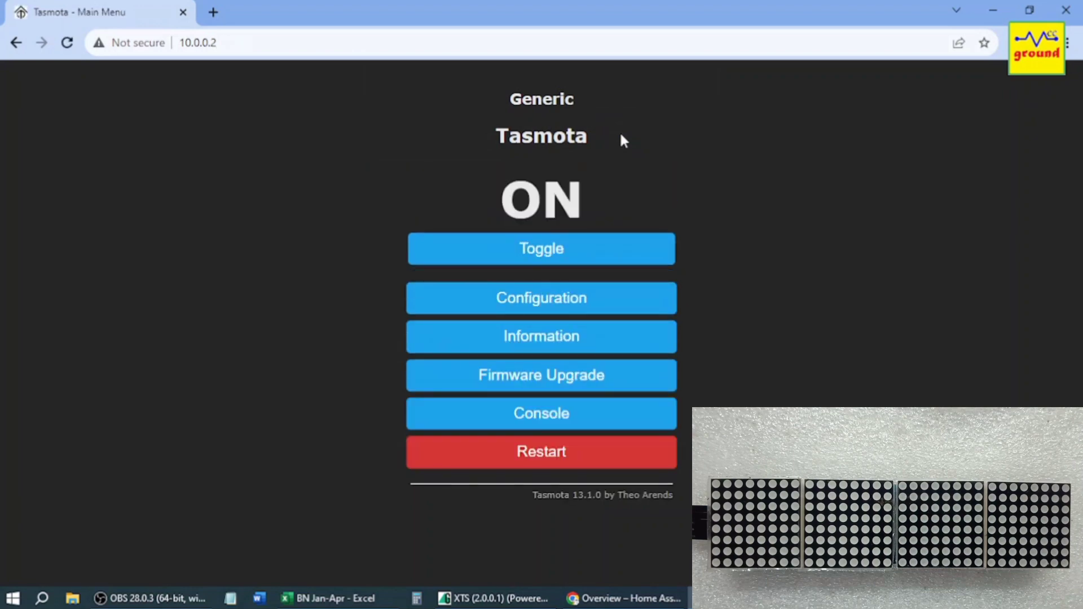
click(548, 416)
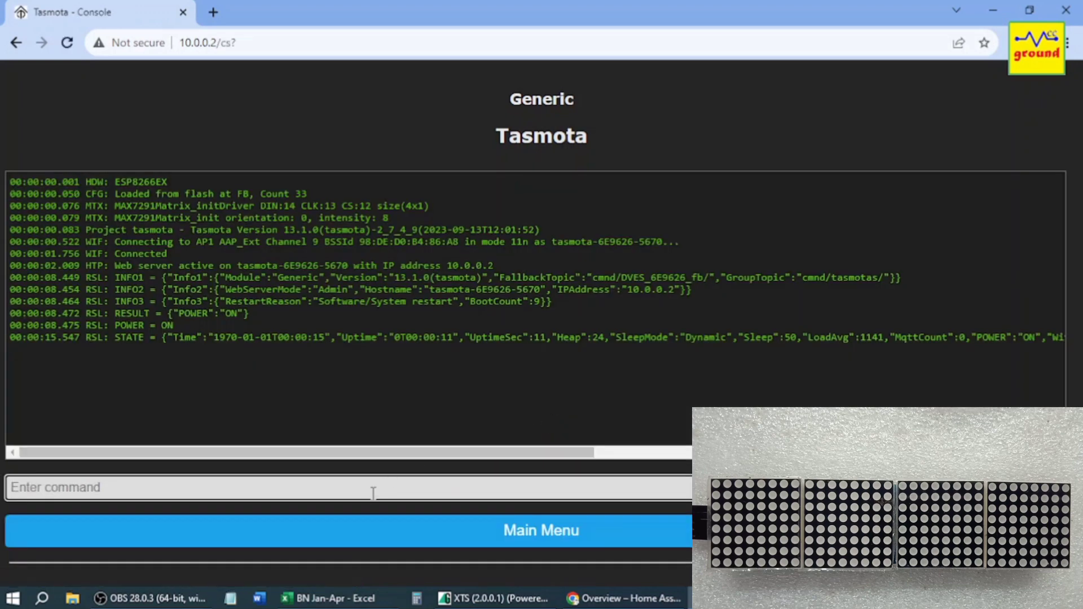
click(363, 486)
Step: Add the rule 'Rule1 on system#boot do DisplayClock 1 endon', noting it is still OFF
text(Rule1)
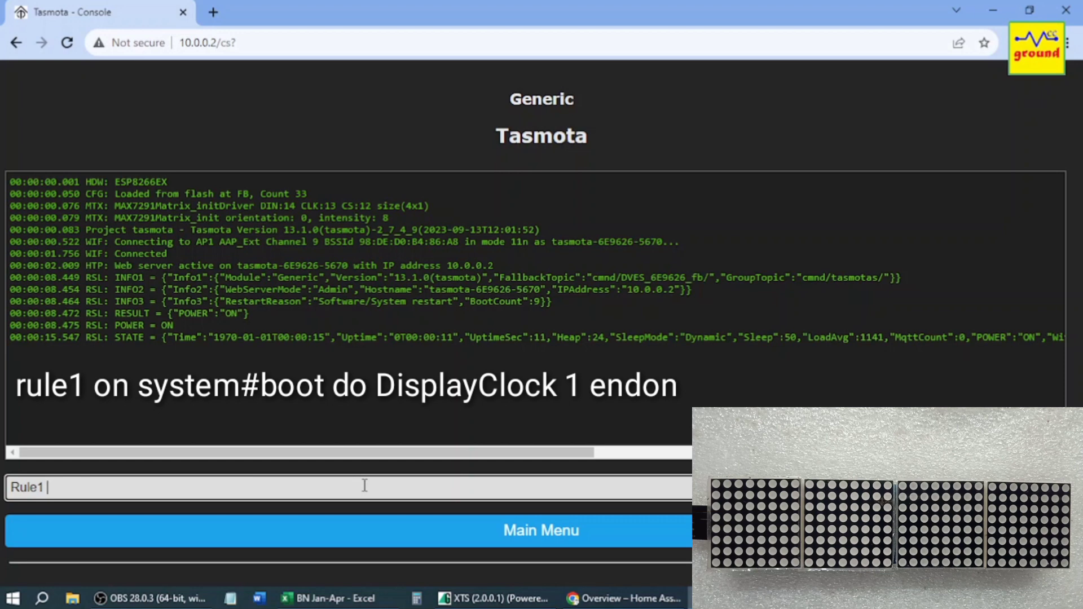
text( on system#boot)
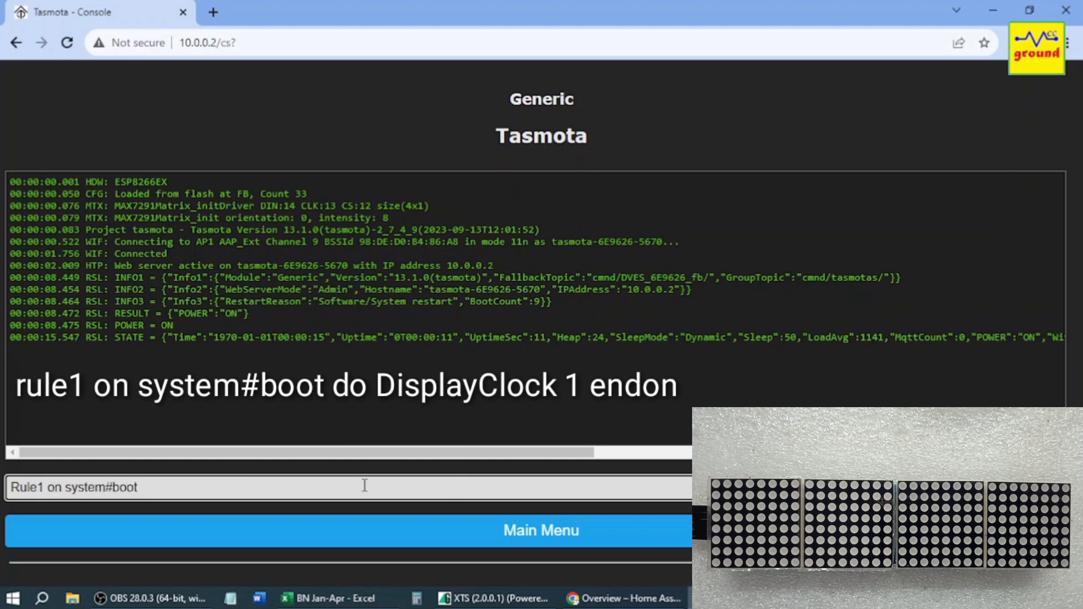
text( do DisplayCl)
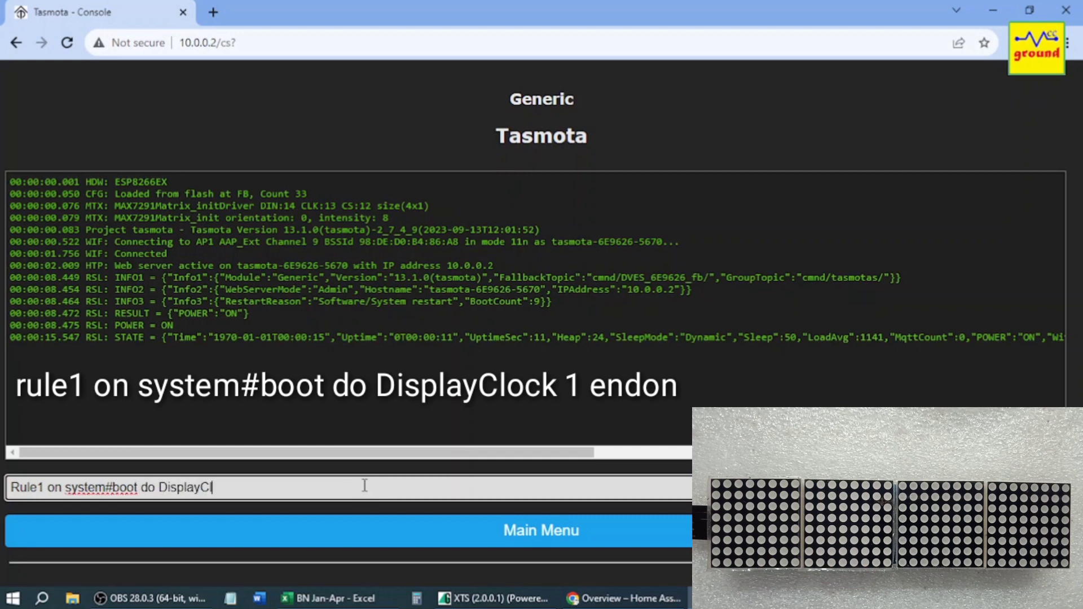
text(ock 1 endon)
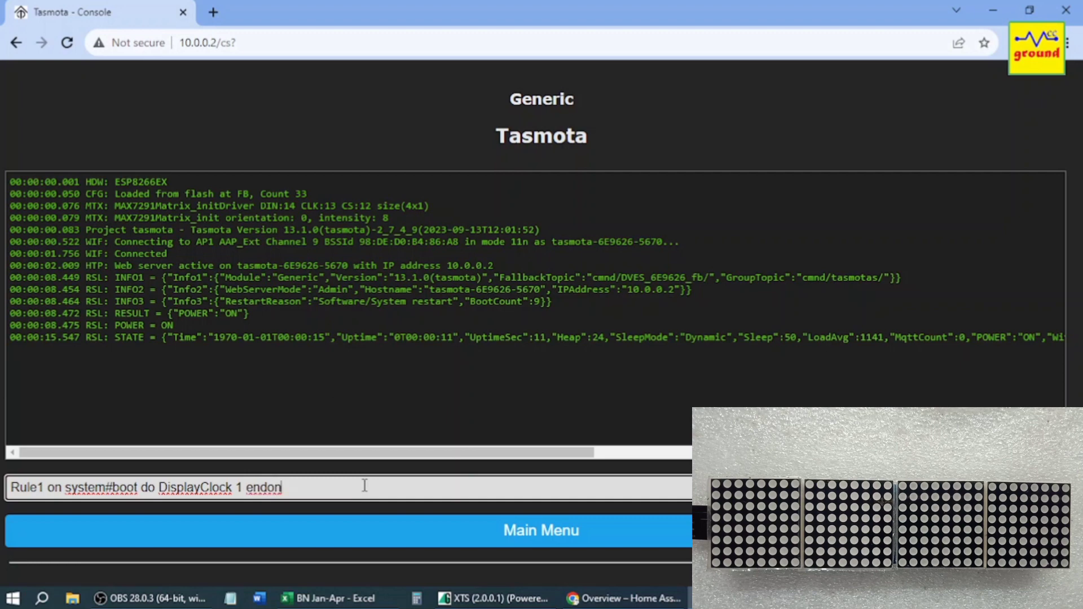
key(Return)
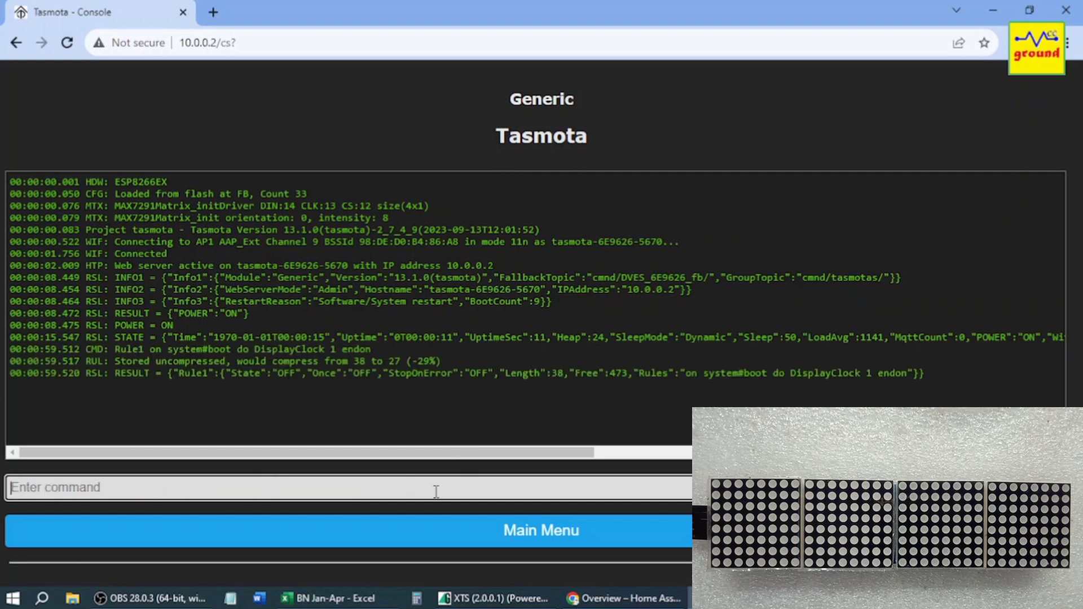
click(236, 374)
drag(236, 374, 303, 374)
Step: Enable the boot rule with 'rule1 1' and confirm the log shows Rule1 ON
click(163, 488)
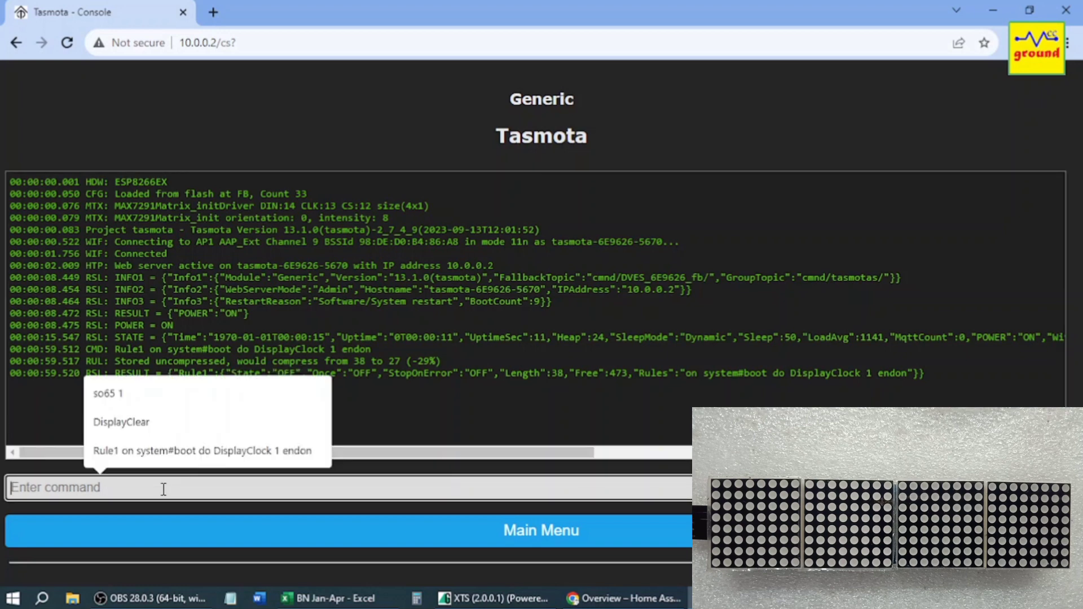
text(rule1 )
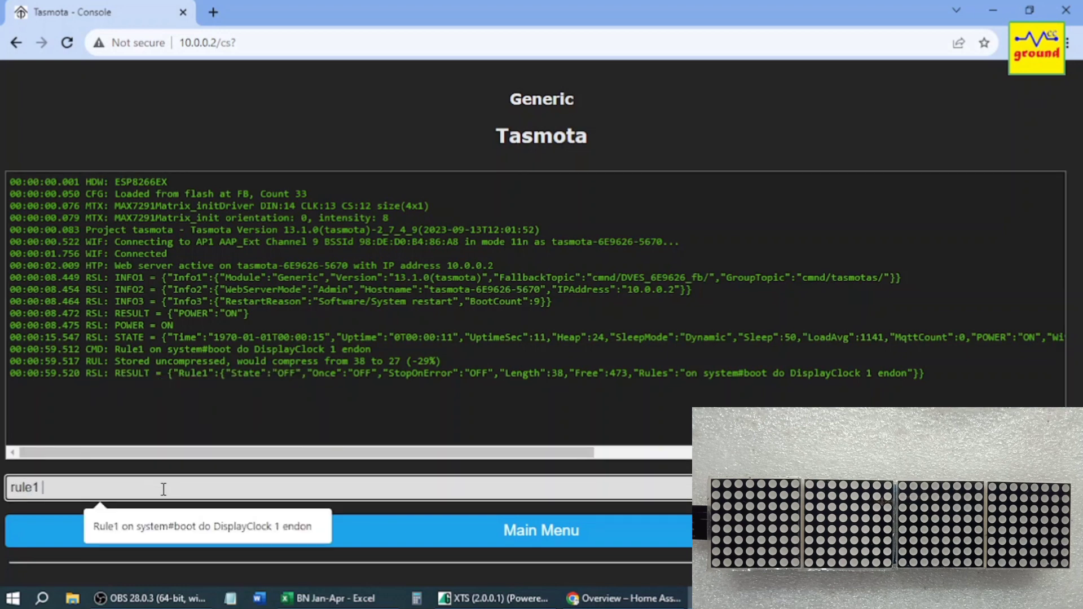
text(1)
key(Return)
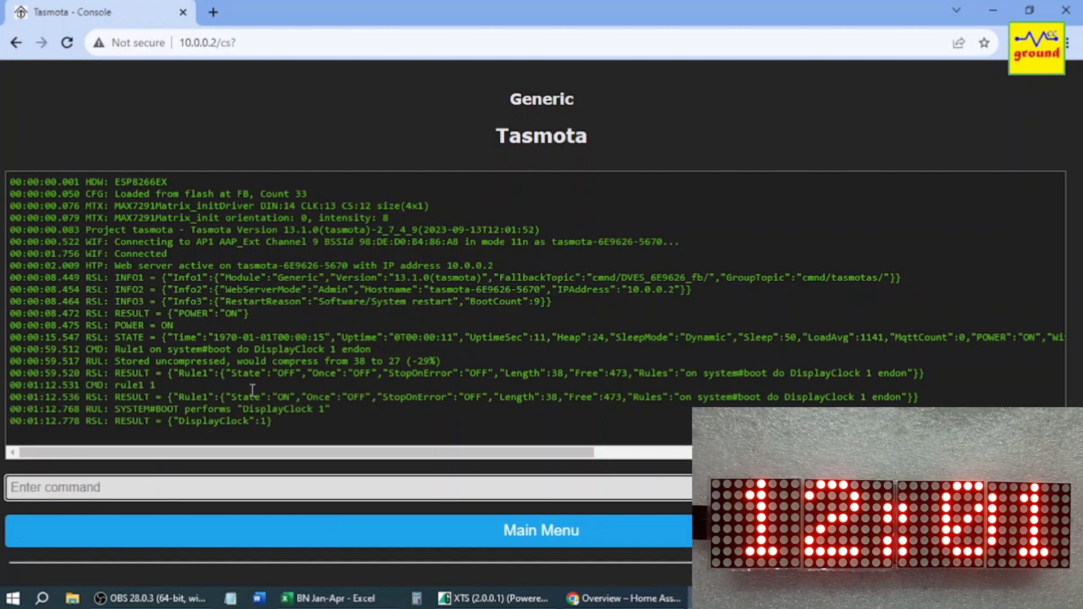
click(238, 395)
drag(238, 397, 295, 396)
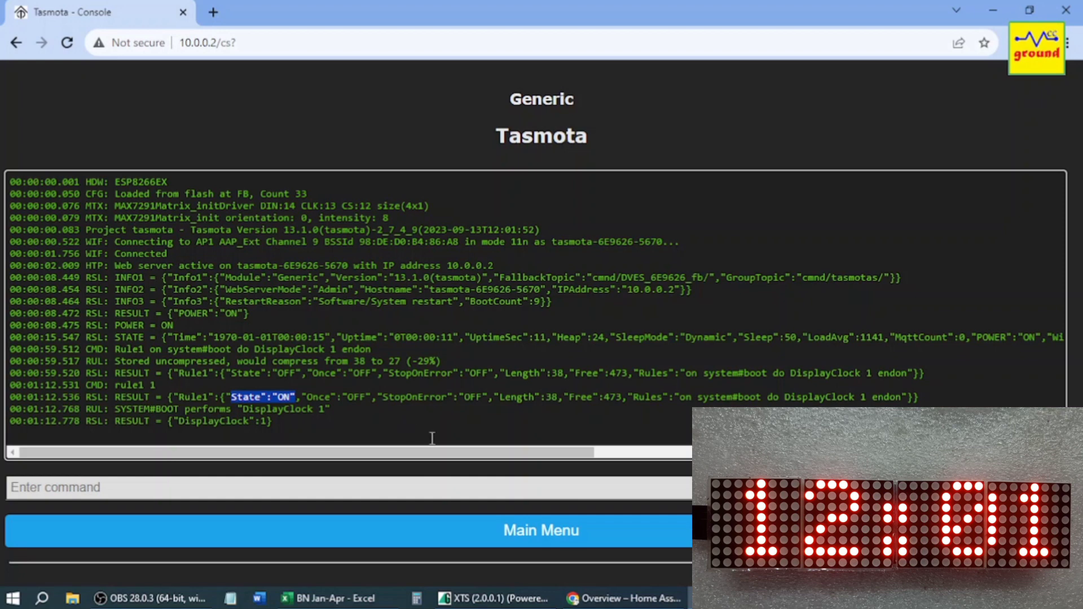
Step: Point MQTT to host 10.0.0.150 with the broker's user name and password, and save
click(542, 533)
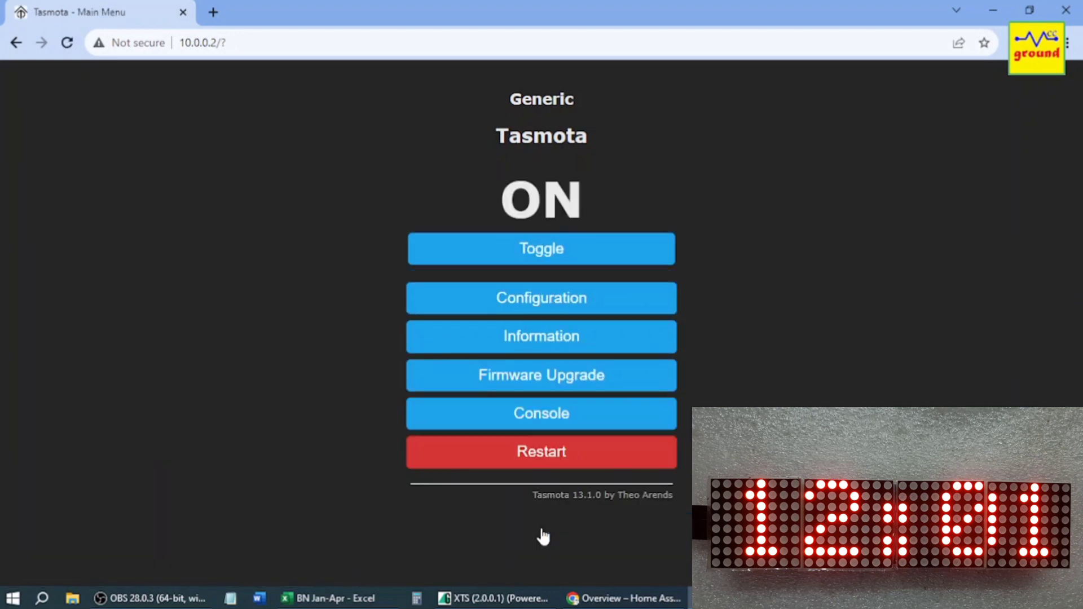
click(541, 307)
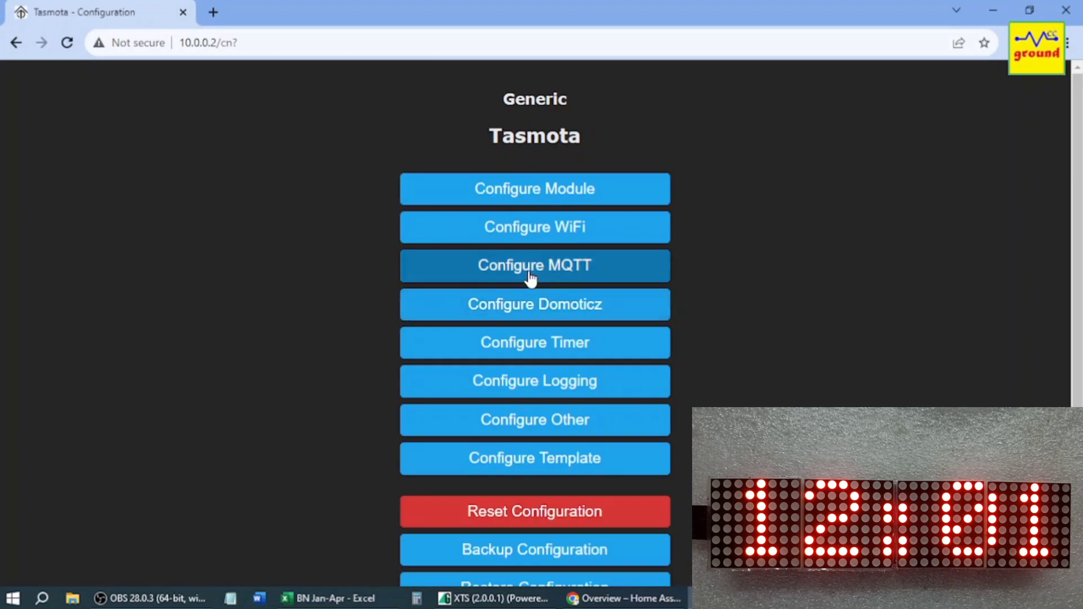
click(529, 276)
click(450, 220)
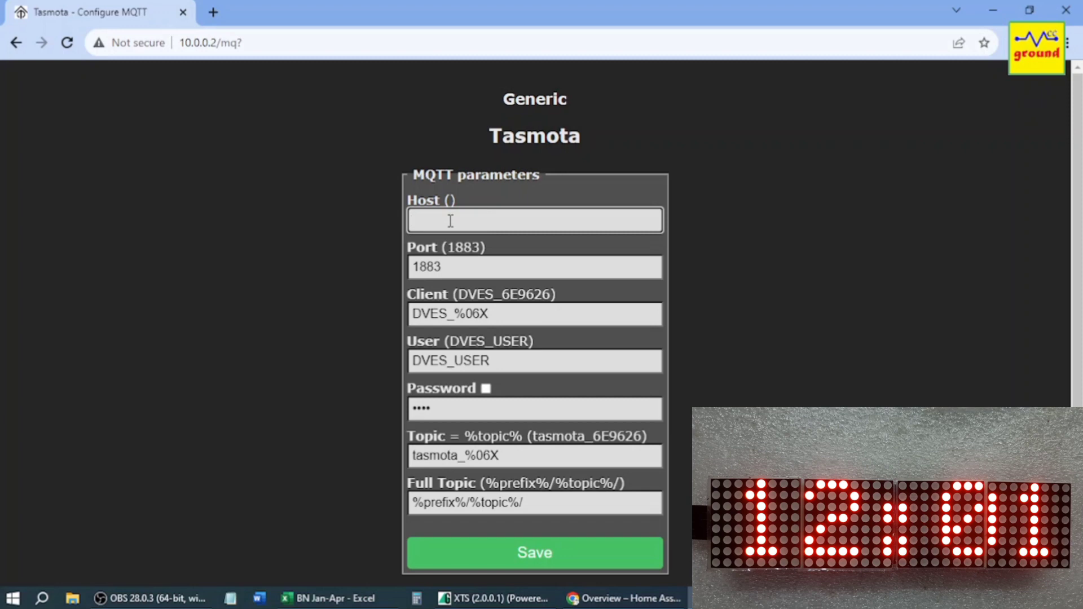
text(10.0.0.150)
drag(515, 360, 348, 374)
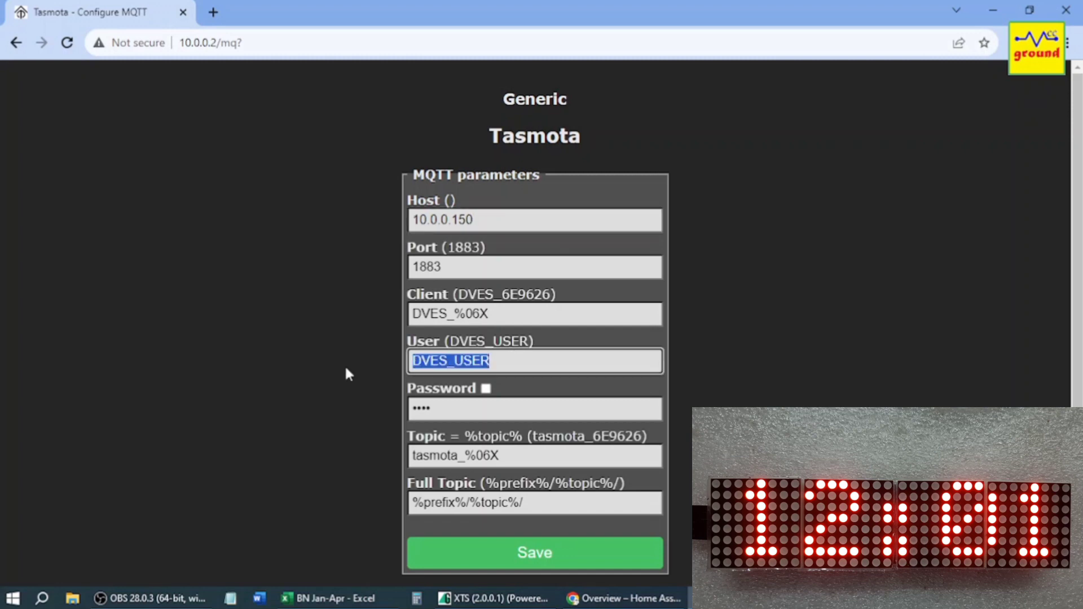
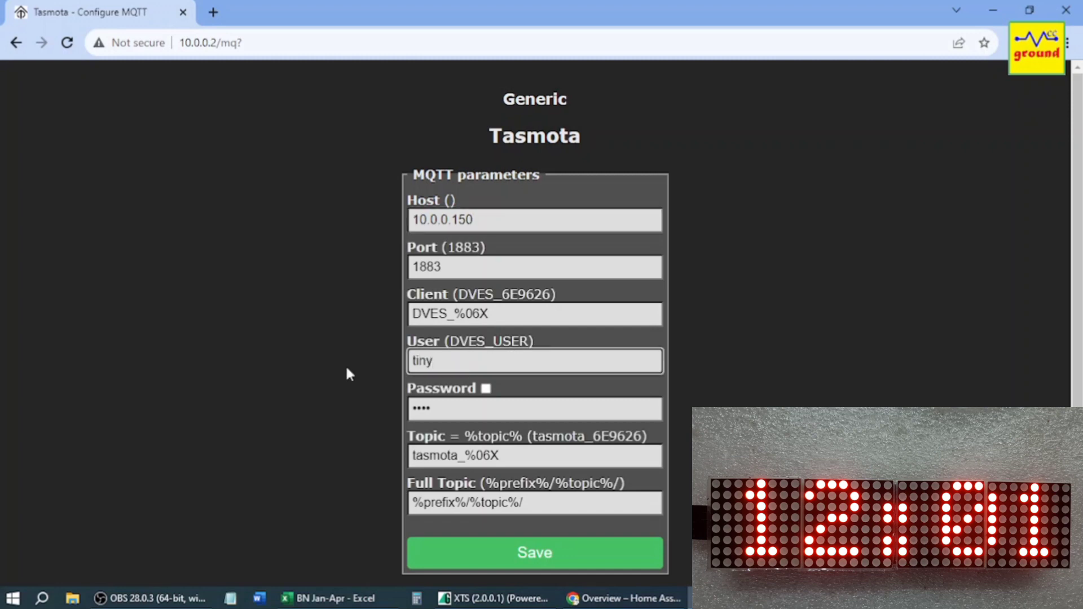
key(Tab)
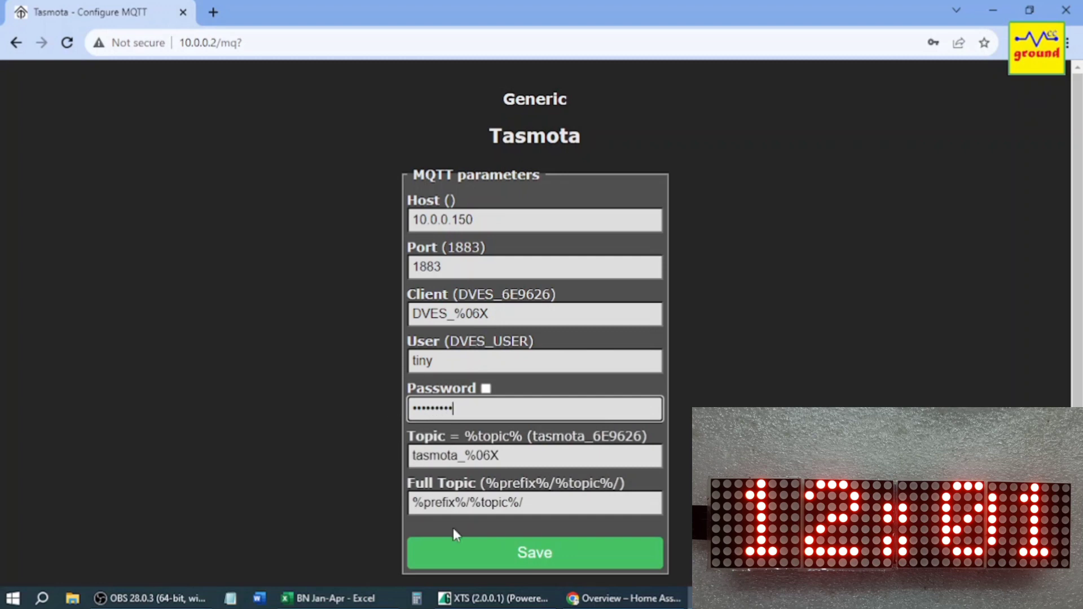
click(529, 561)
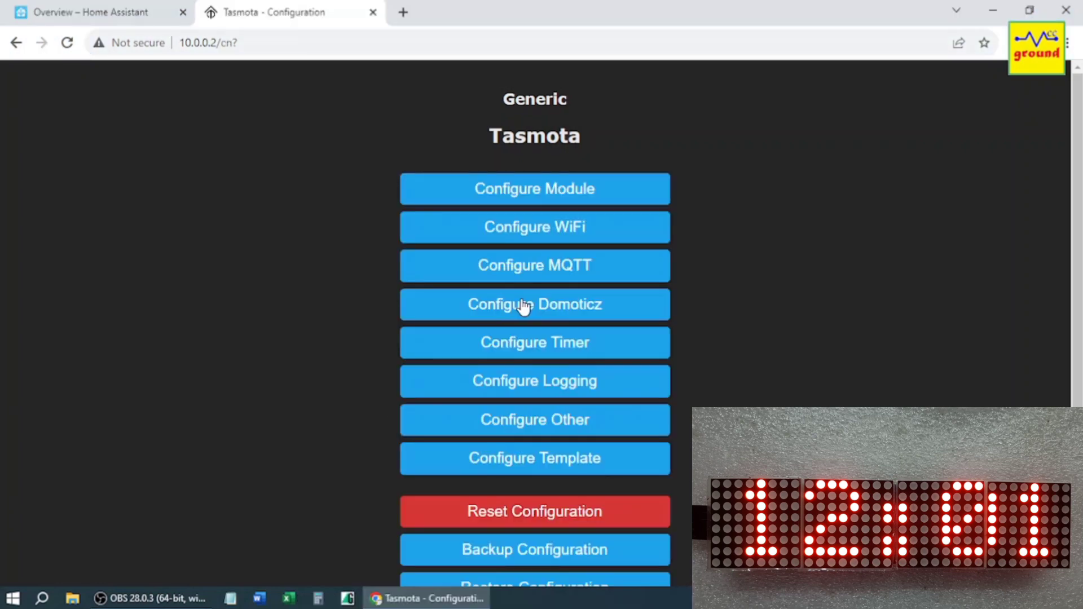
click(529, 429)
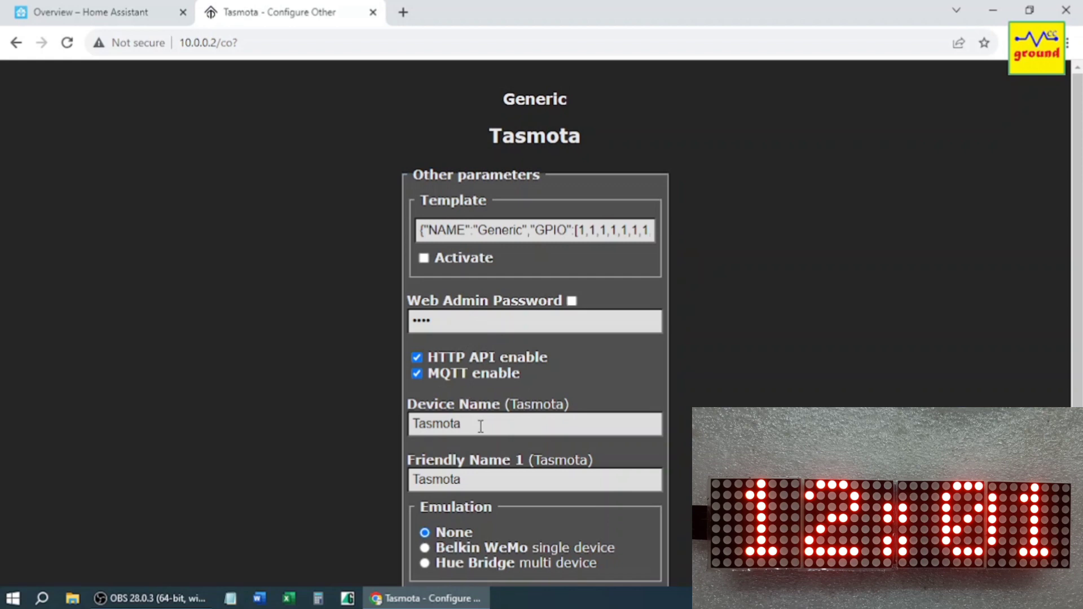
Step: Change both Device Name and Friendly Name 1 to Max7219BR and save
drag(481, 427, 399, 418)
text(Ma)
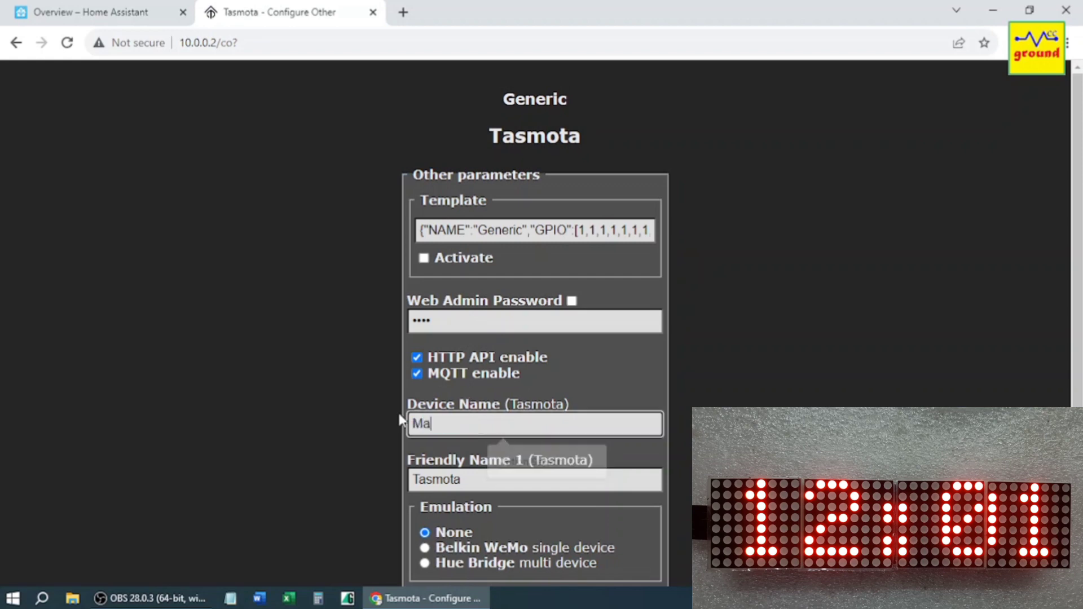
text(x7219BR)
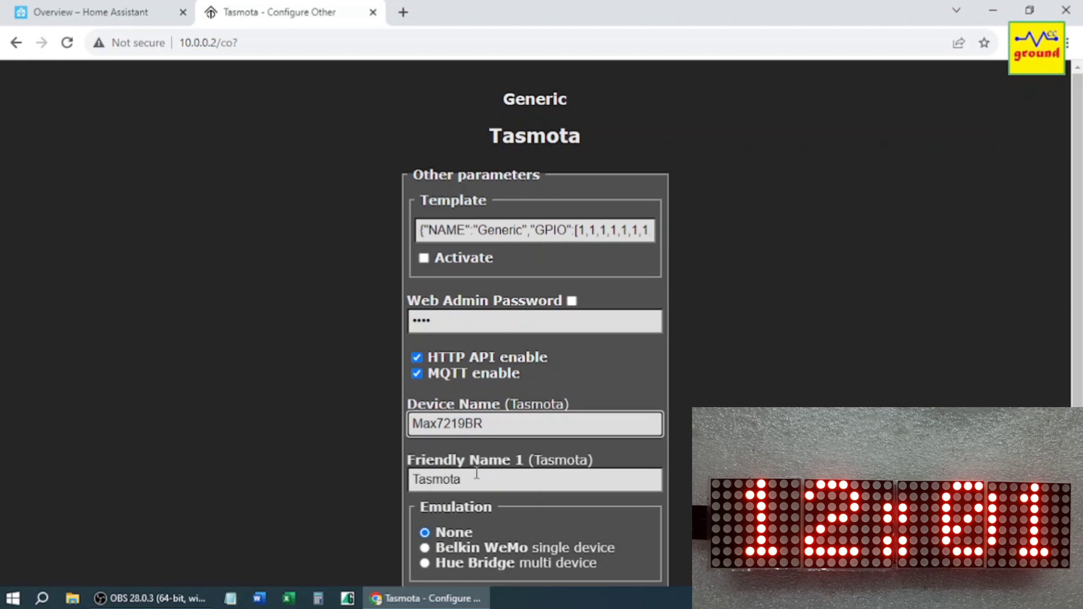
drag(477, 479, 401, 479)
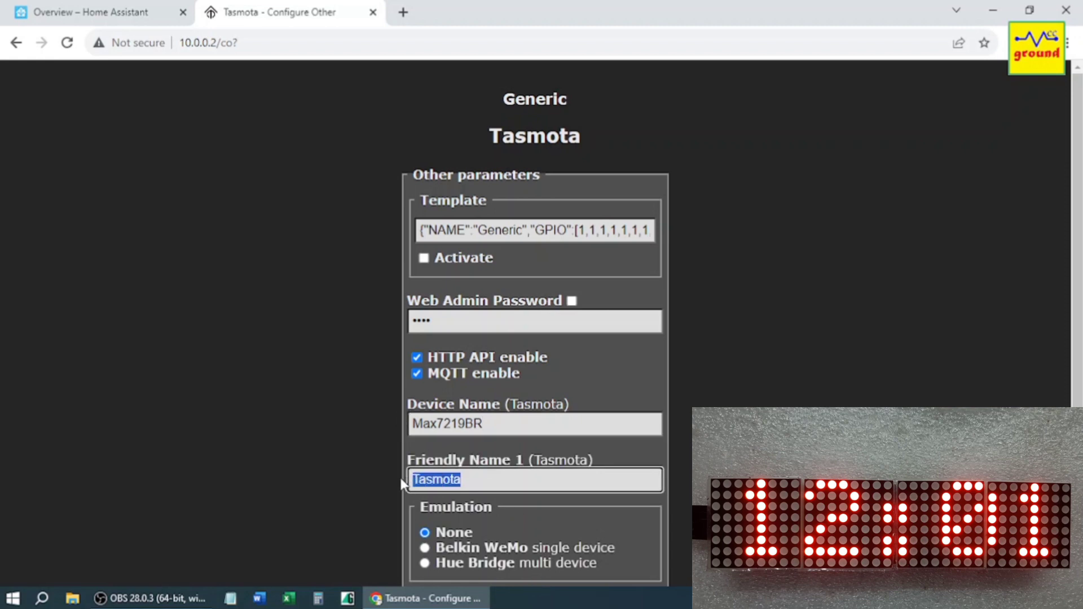
text(Max)
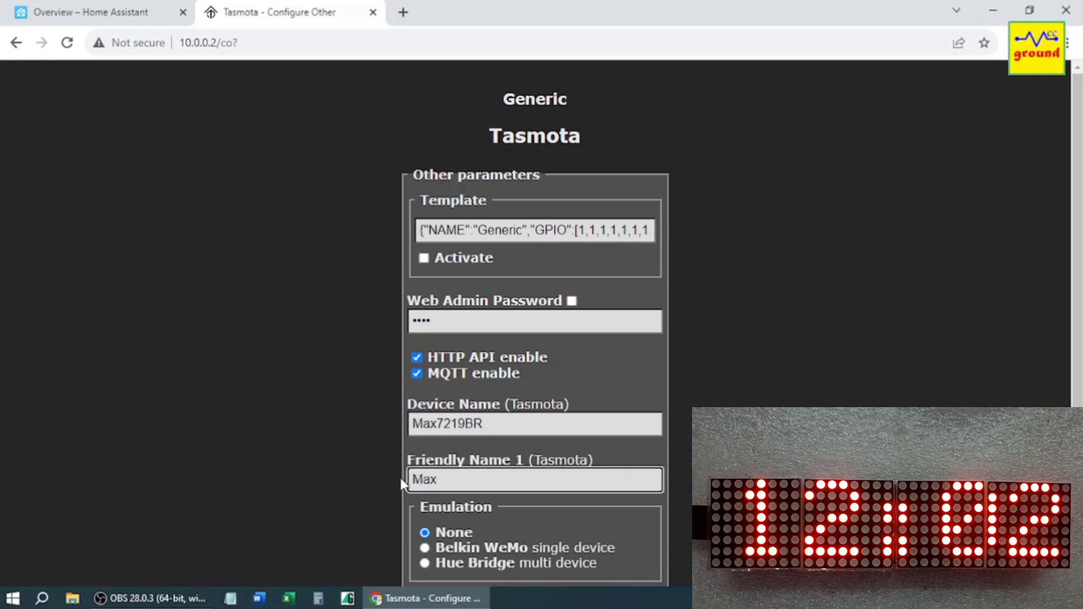
text(7219BR)
scroll(660, 411, down, 2)
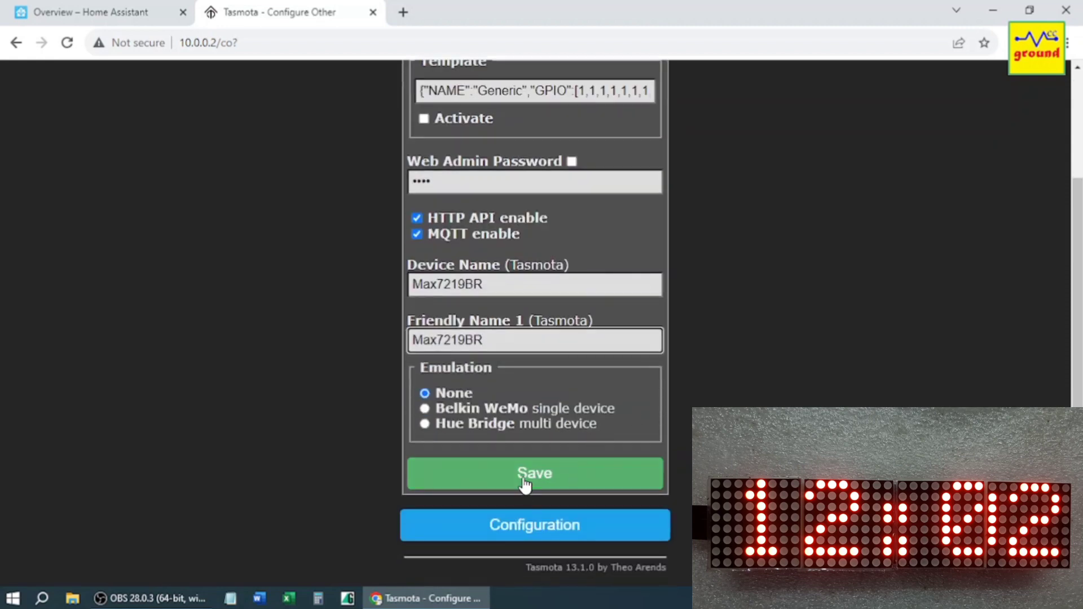
click(524, 481)
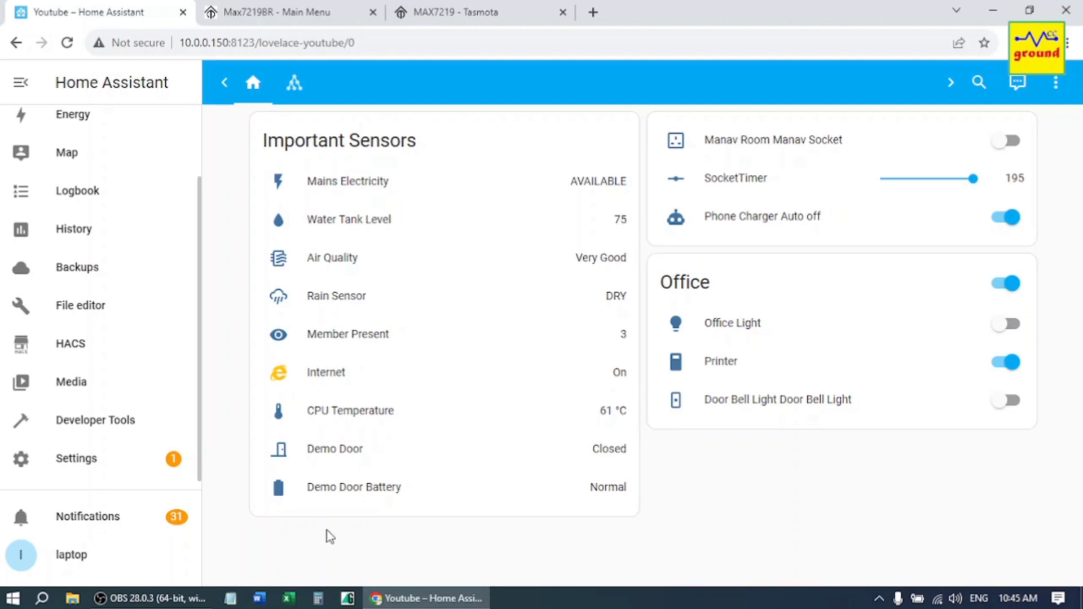
Step: Open the Max7219BR device page from the Tasmota integration's 19 devices list
click(80, 463)
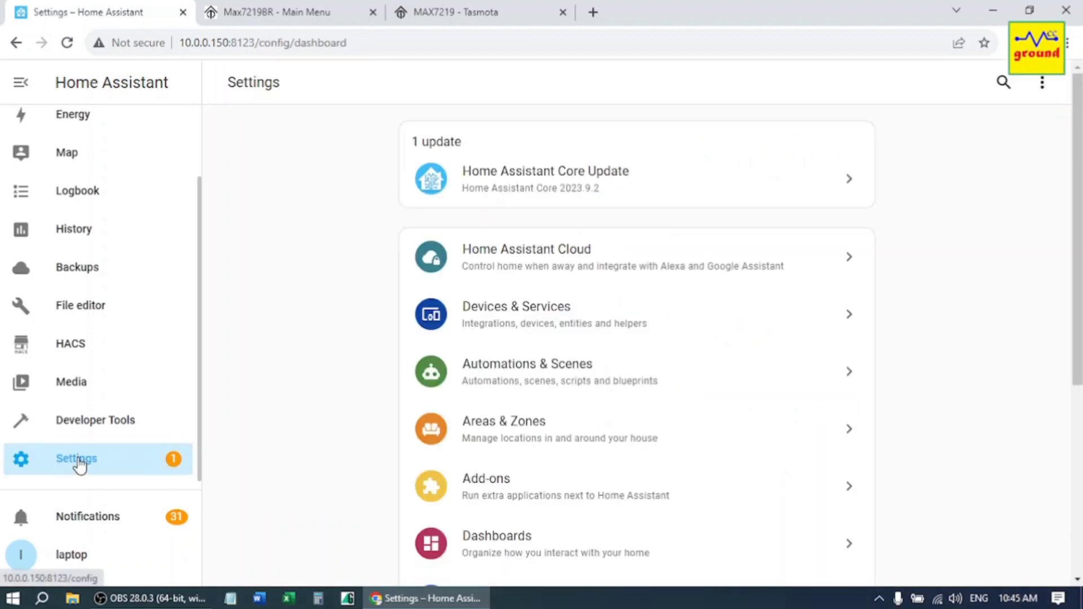
click(518, 321)
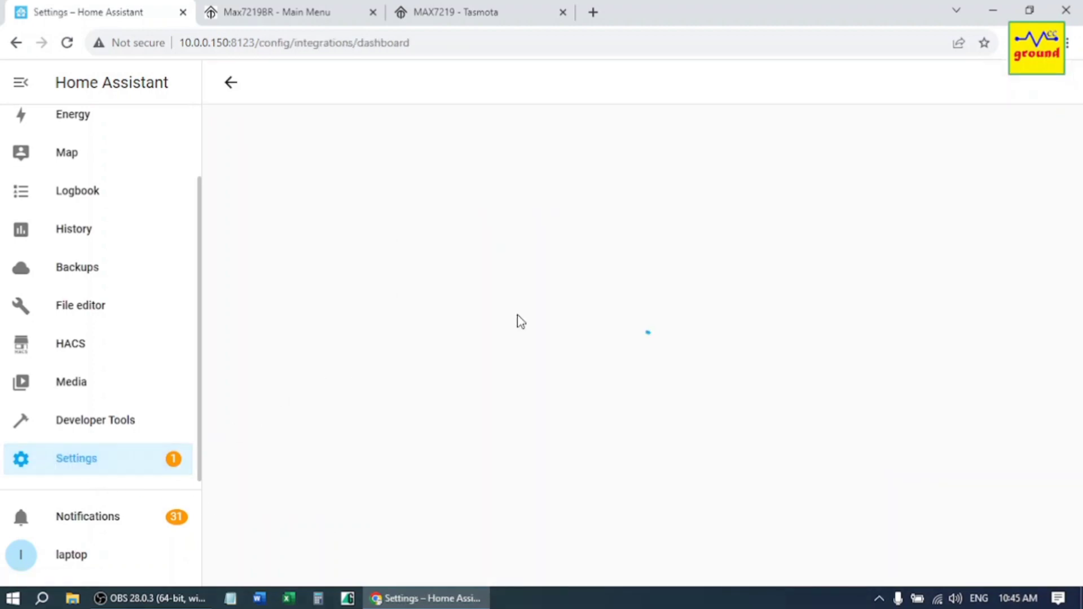
scroll(701, 406, down, 4)
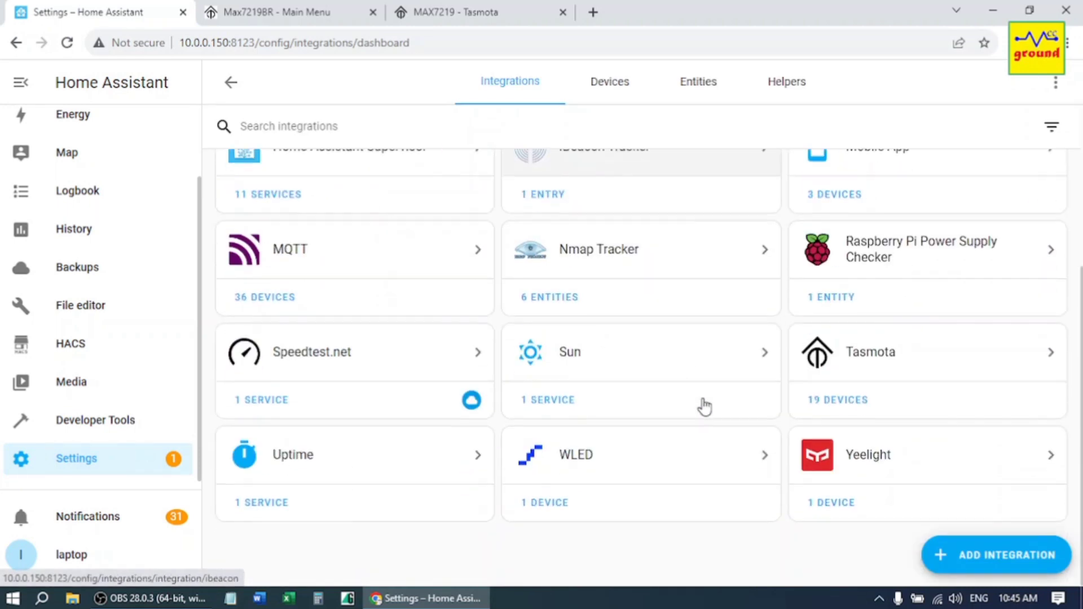
click(855, 402)
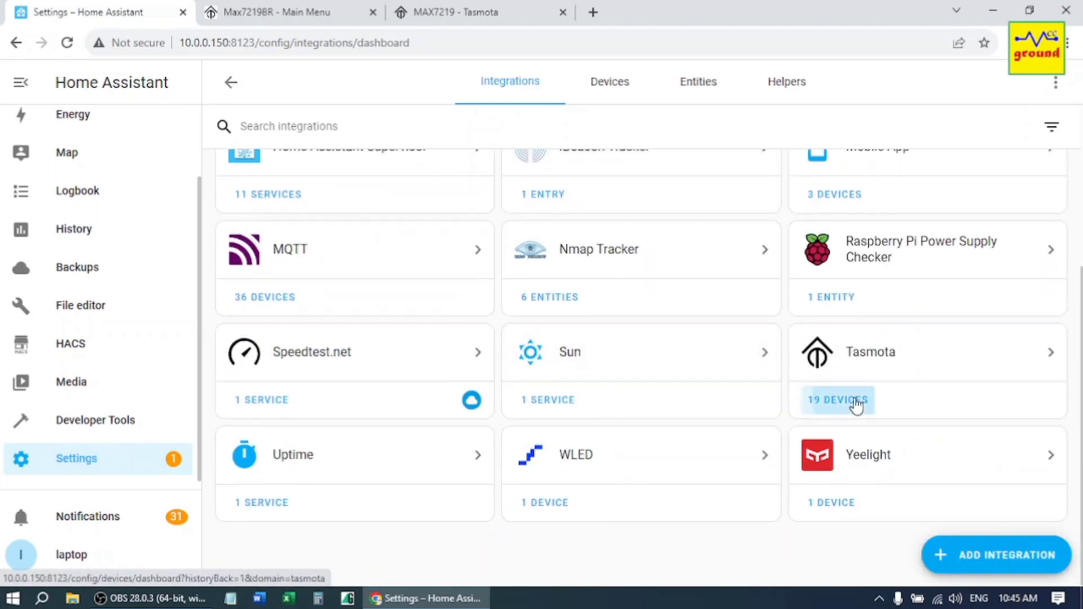
scroll(371, 365, down, 5)
scroll(373, 364, down, 2)
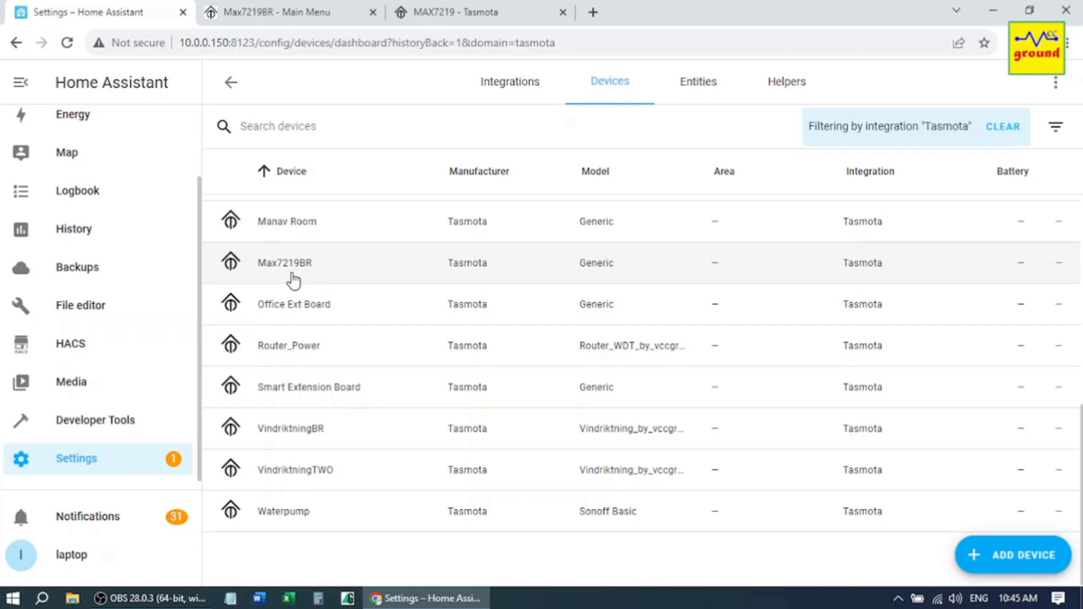
click(288, 264)
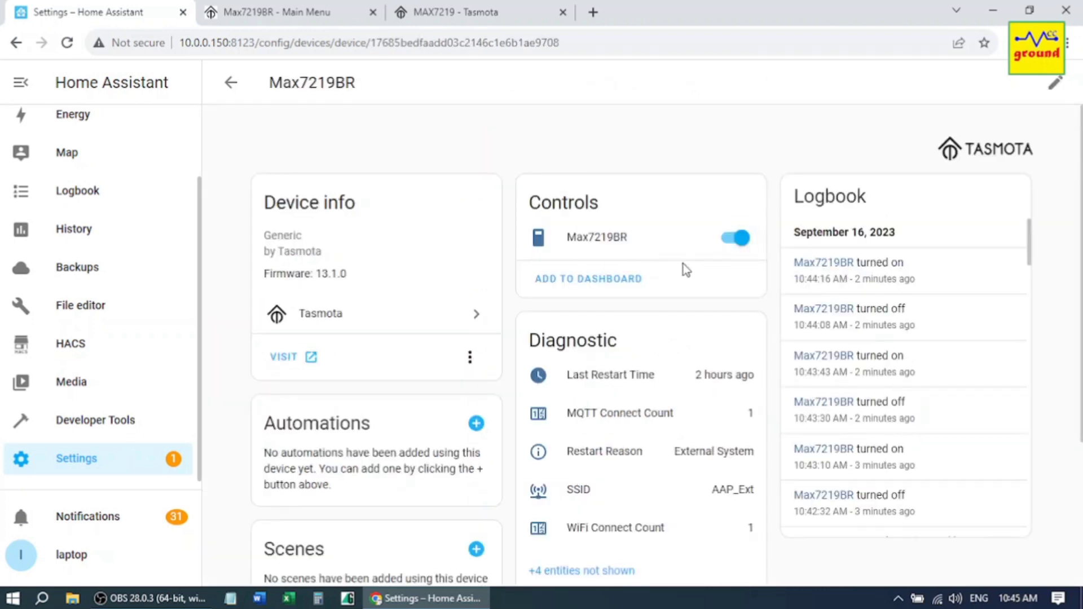
Step: Toggle the Max7219BR switch off and on, then add its suggested card to the Youtube dashboard
click(739, 239)
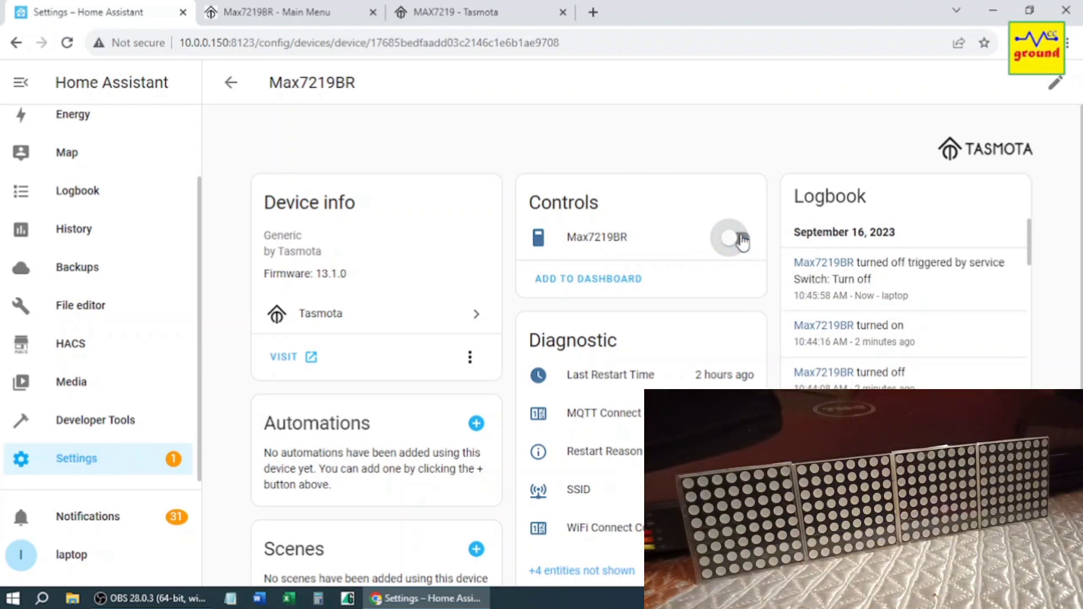
click(741, 239)
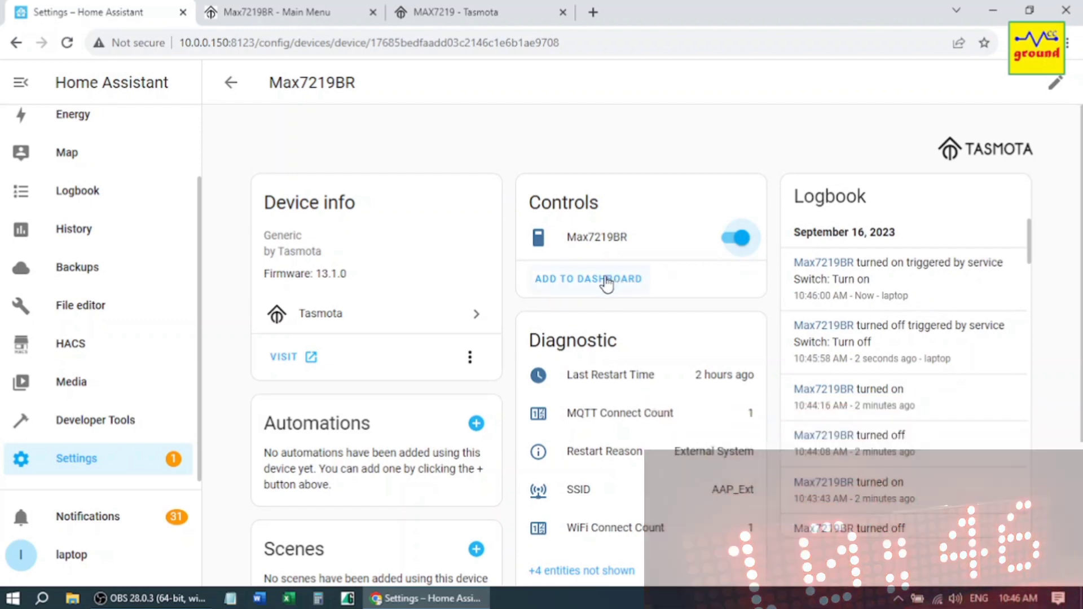
click(589, 284)
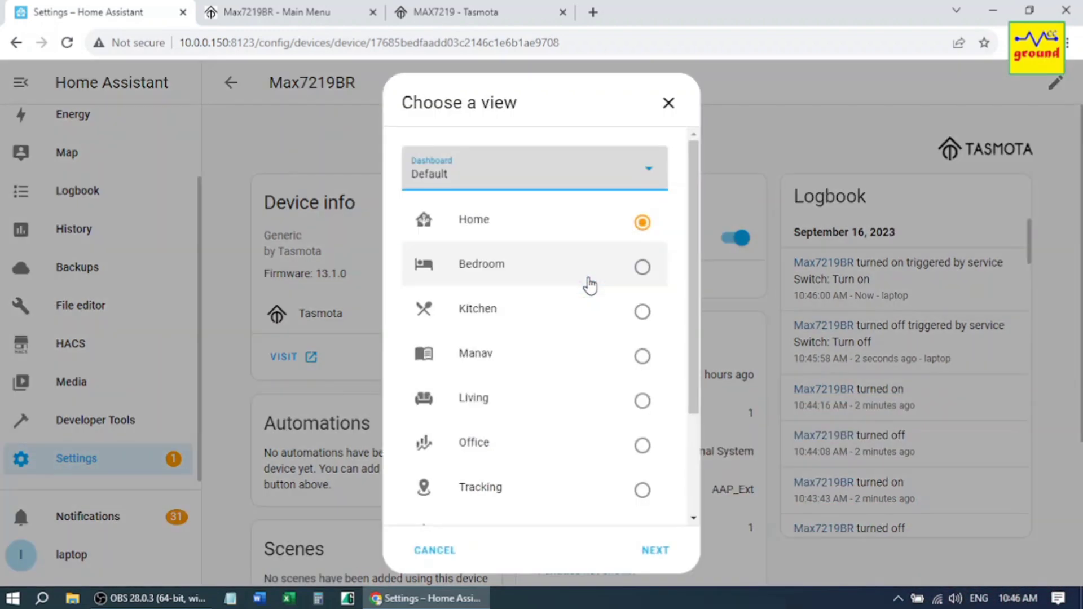
click(526, 165)
click(462, 254)
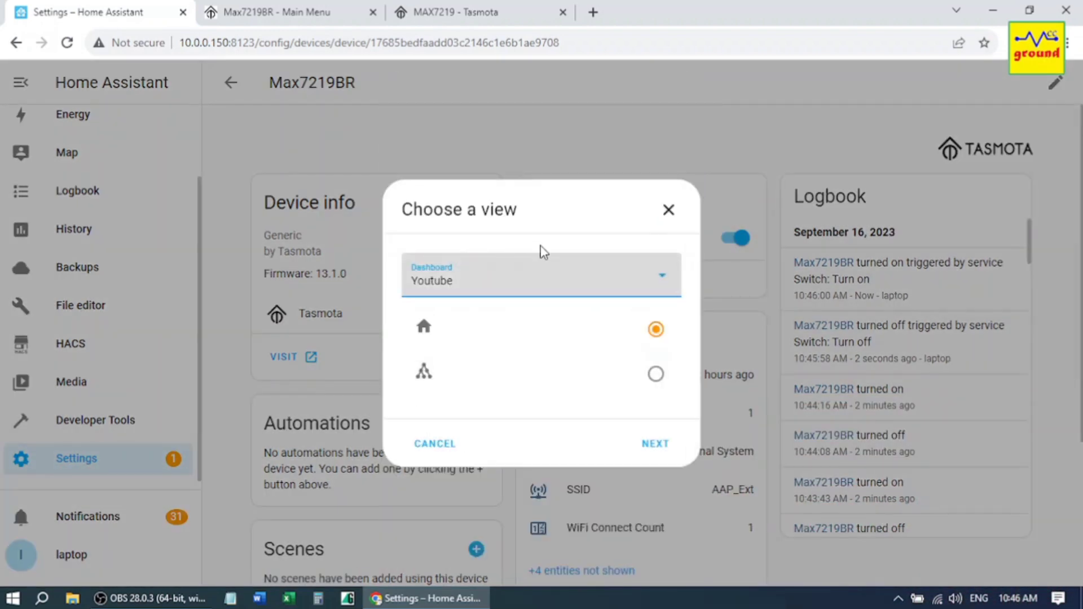
click(654, 443)
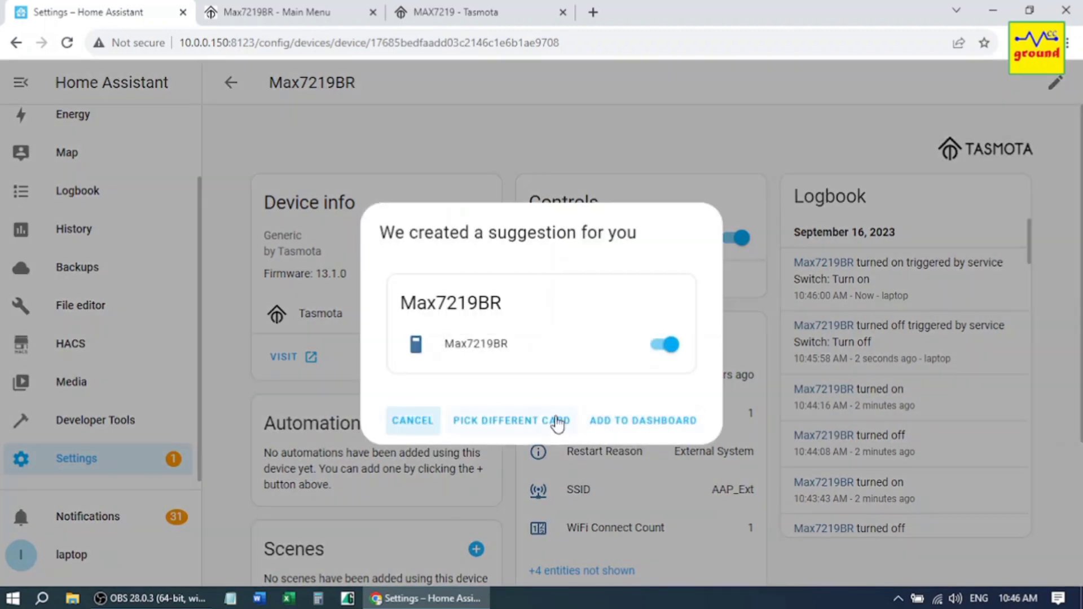
click(620, 422)
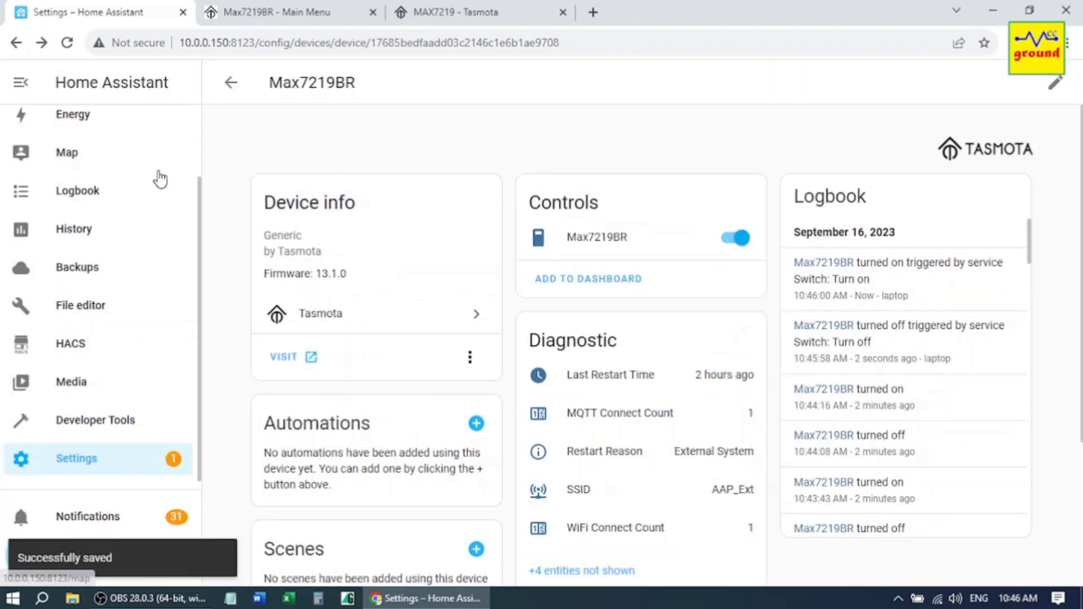
Step: Check the new Max7219BR card on the Youtube dashboard, then return to Settings
scroll(141, 172, up, 2)
click(84, 166)
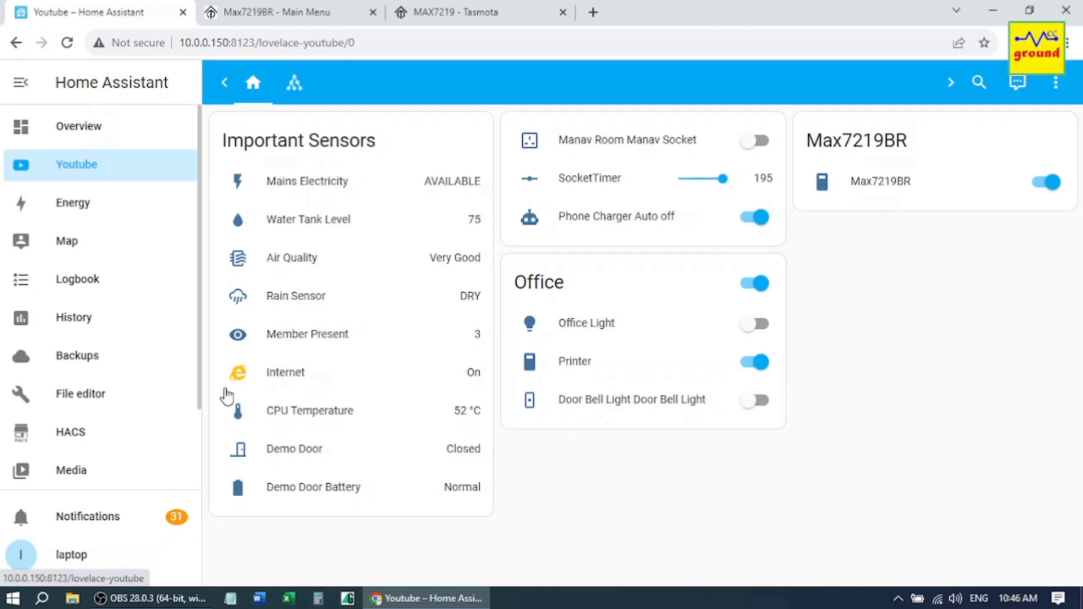
scroll(102, 416, down, 3)
click(95, 468)
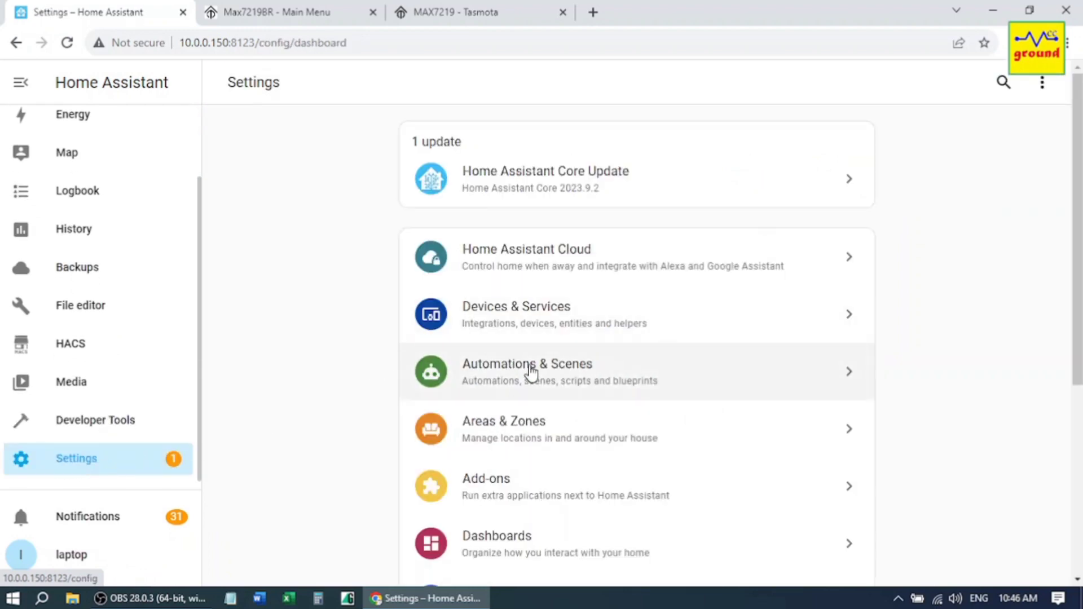
Step: Create a new script named 'Clear BR Display' with the mdi:dots-grid icon
click(547, 383)
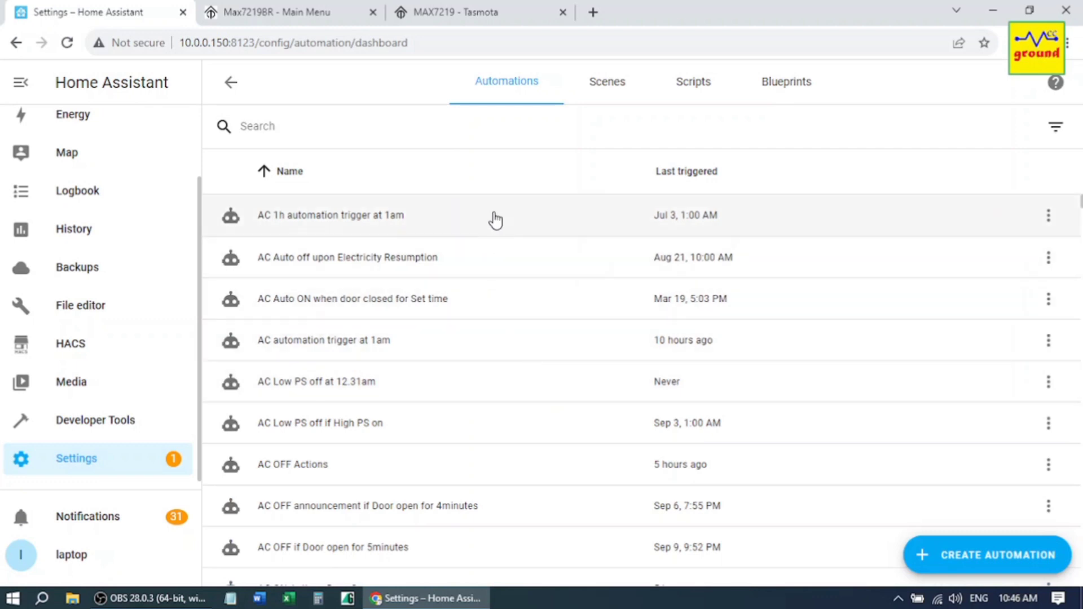
click(710, 79)
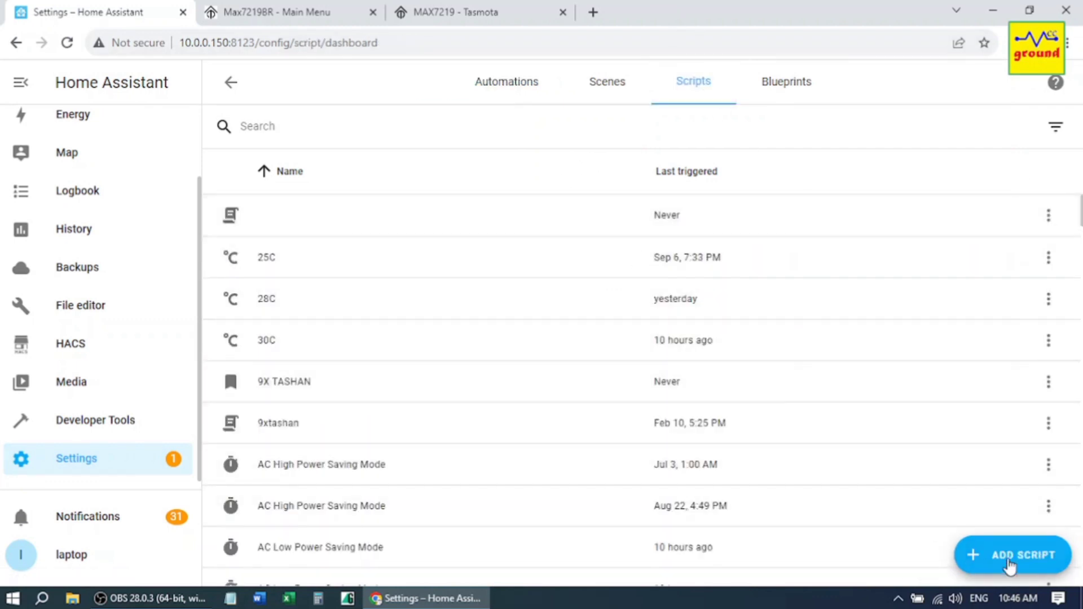
click(1009, 558)
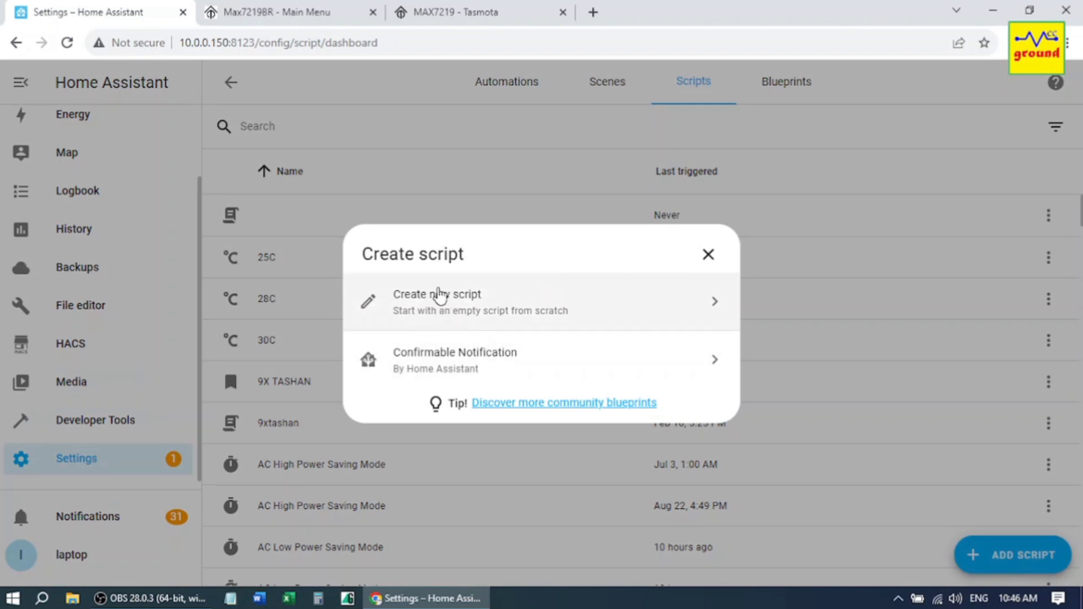
click(438, 294)
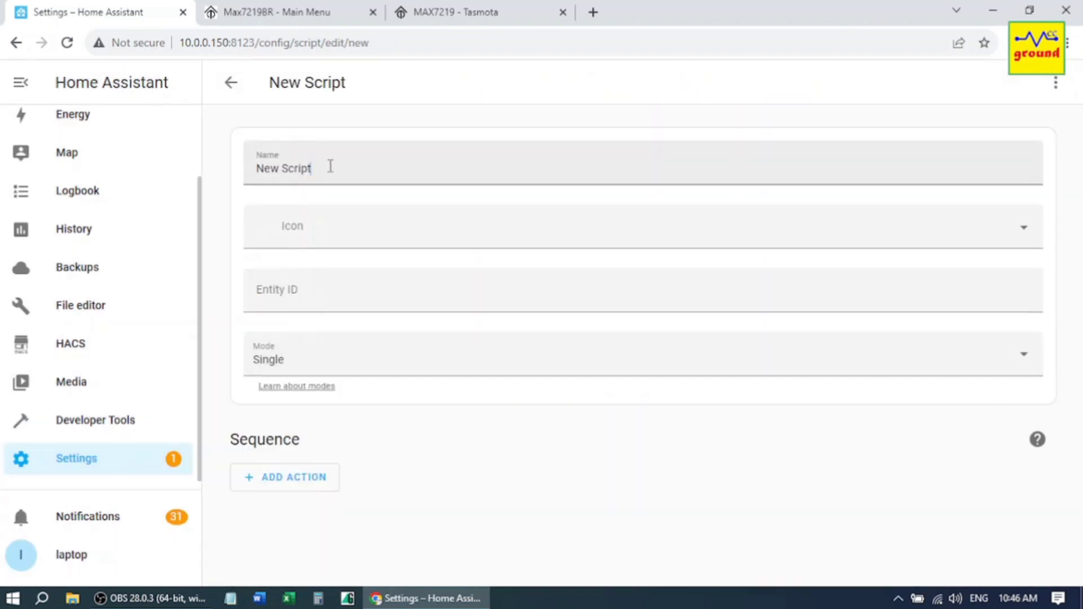
triple_click(331, 165)
text(Clear)
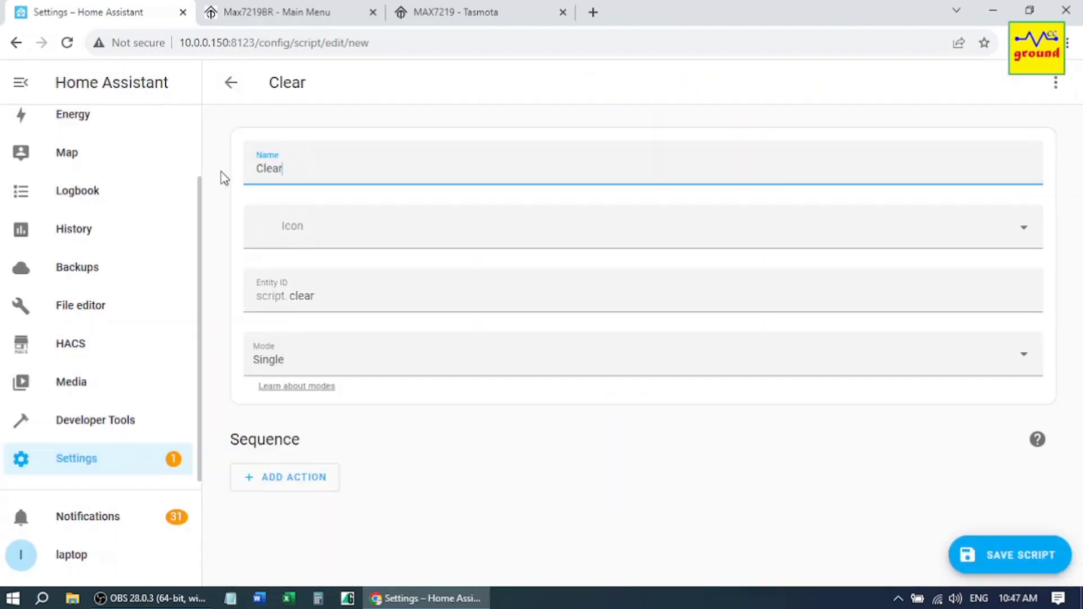
text( BR Display)
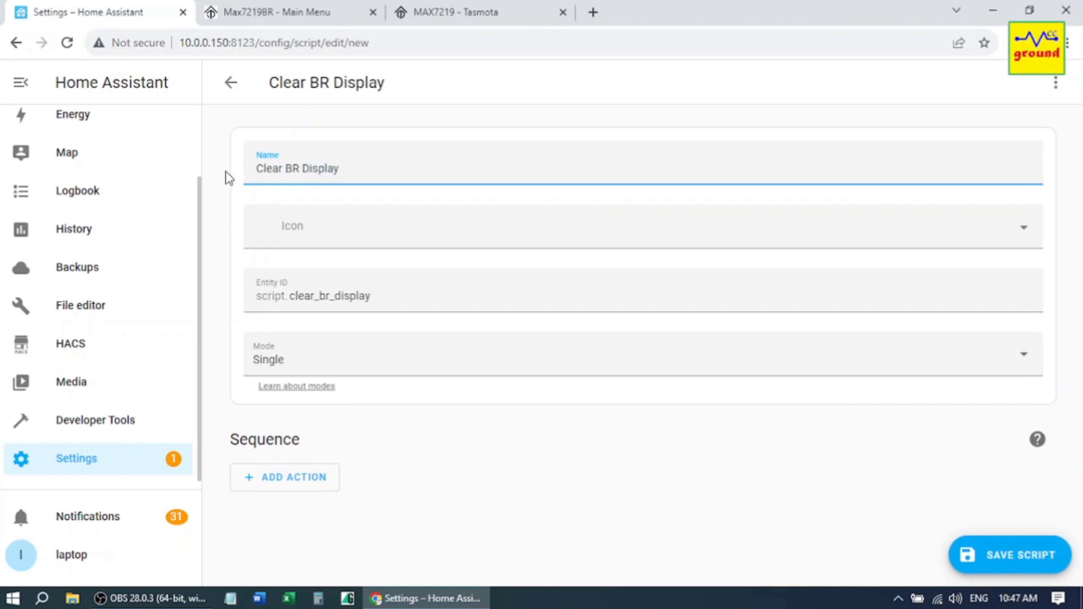
click(314, 232)
text(dot)
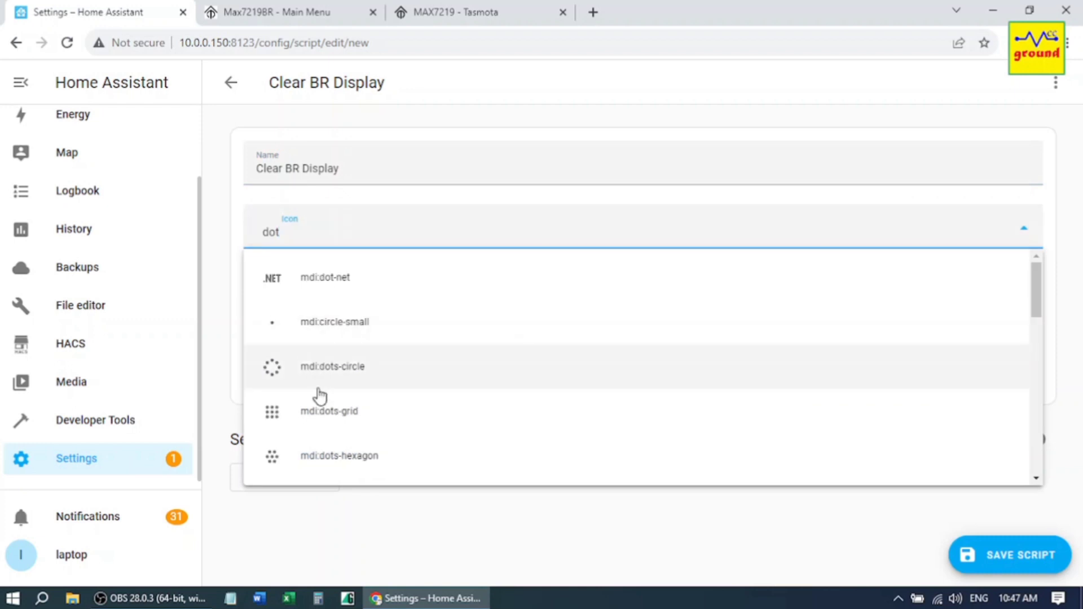
click(314, 416)
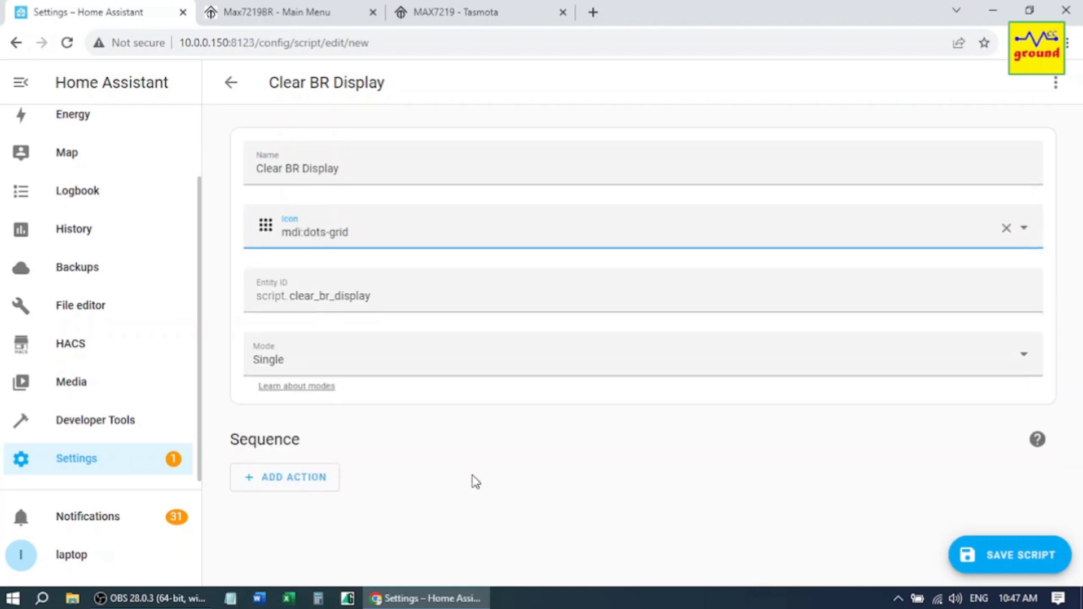
Step: Add a service-call action using MQTT: Publish and focus its Topic field
click(297, 486)
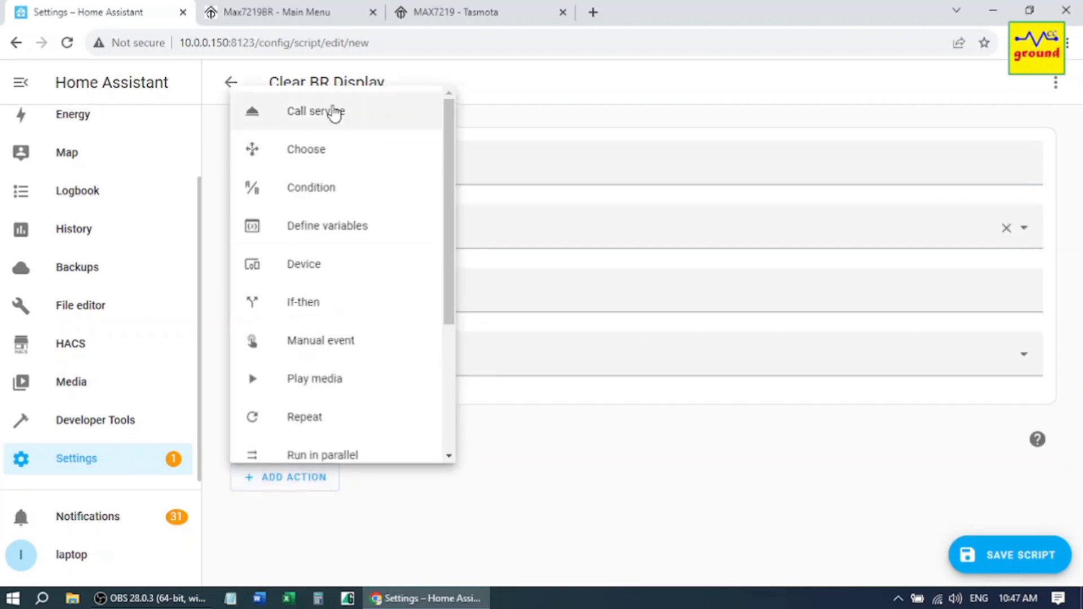
click(331, 115)
click(314, 506)
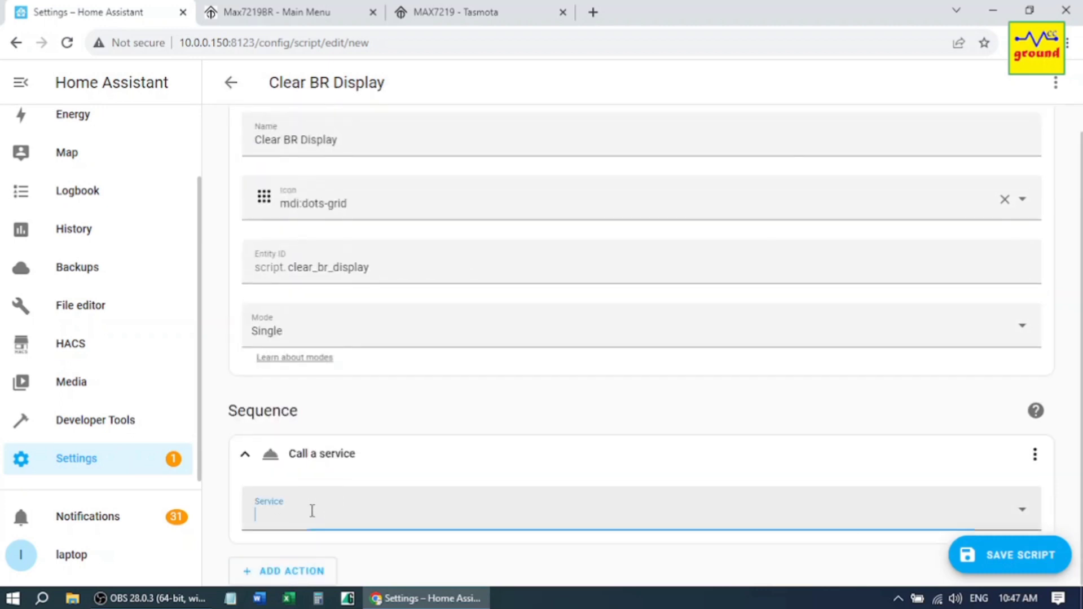
text(mq)
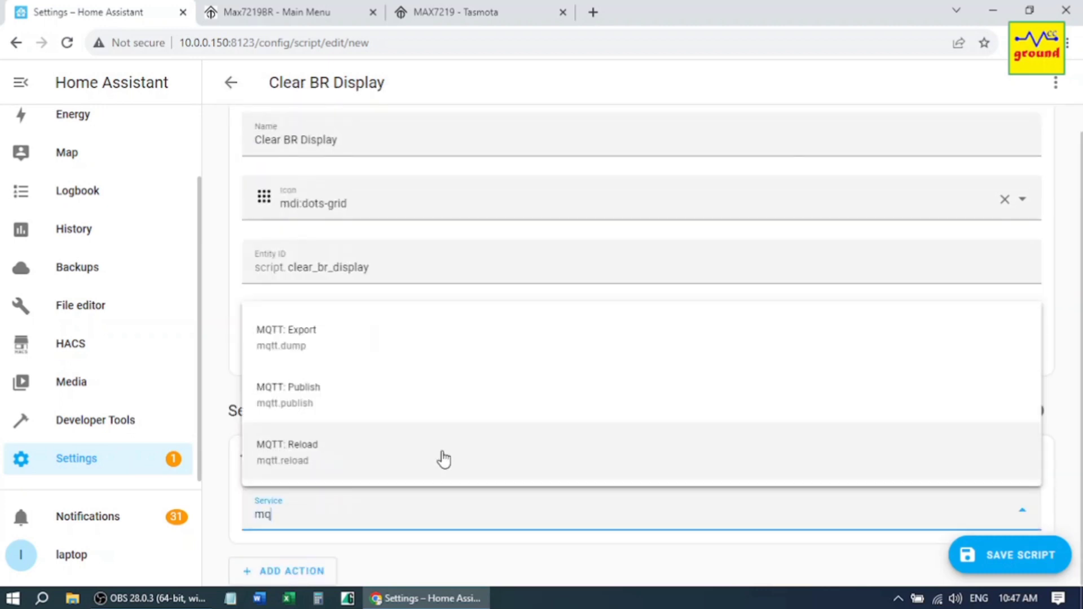
key(Down)
key(Down)
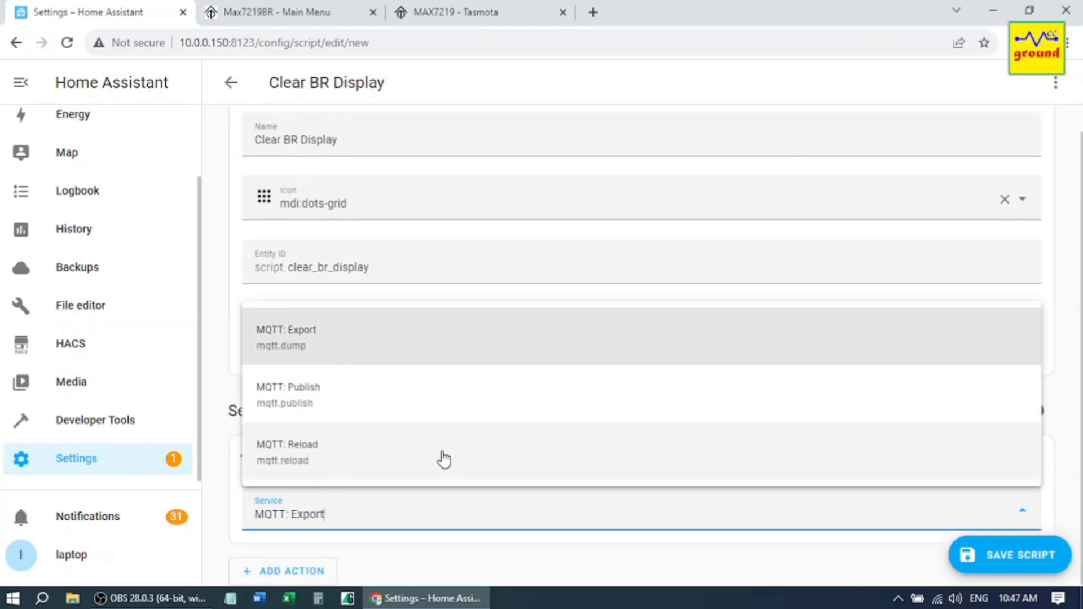
key(Return)
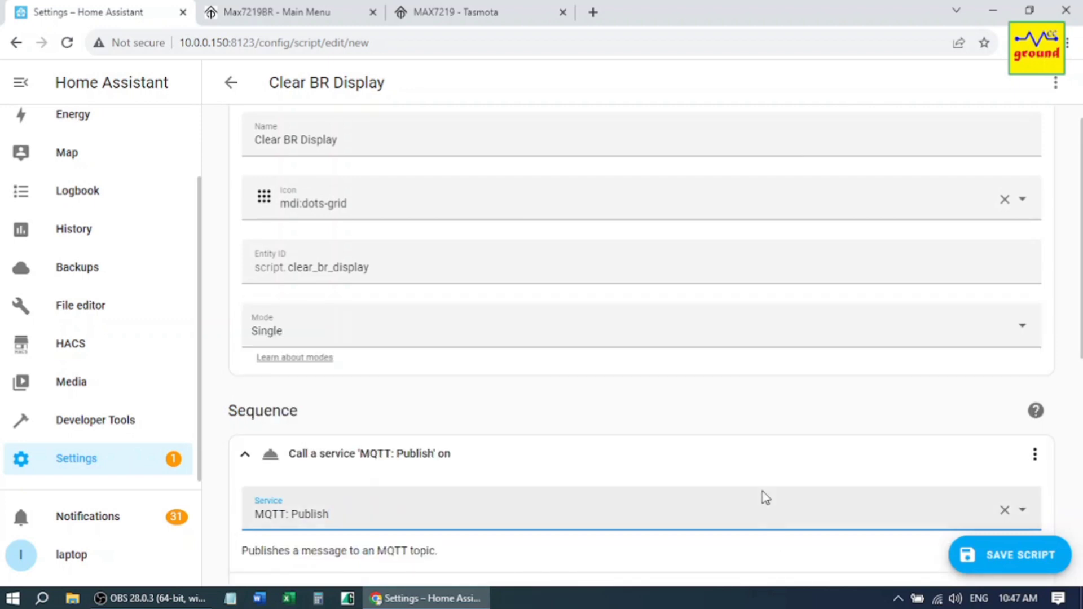
scroll(746, 476, down, 8)
scroll(584, 359, up, 3)
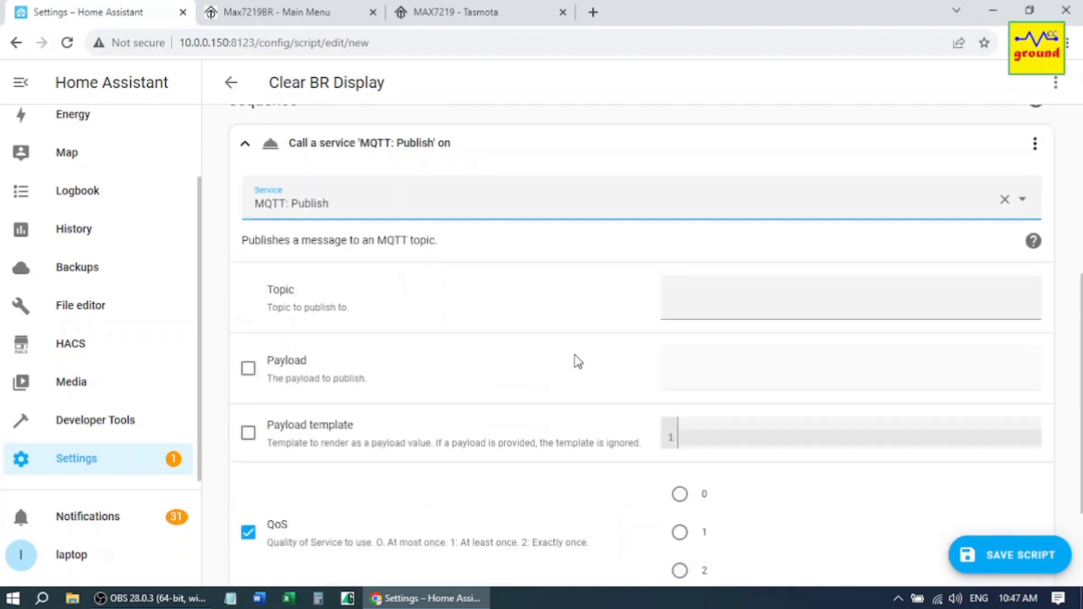
click(708, 299)
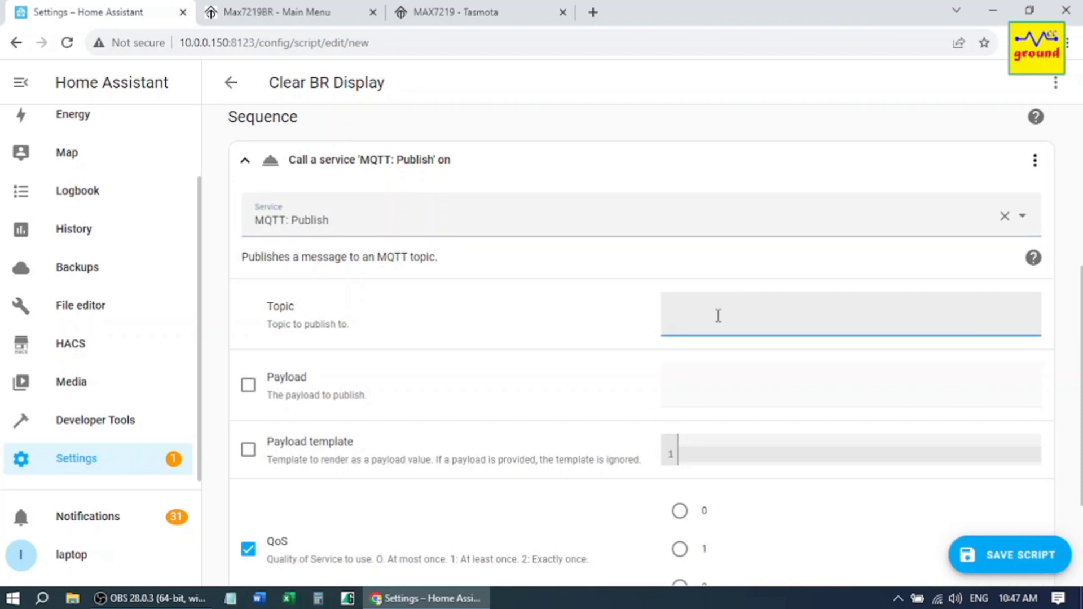
Step: Copy the MQTT Full Topic cmnd/tasmota_6E9626/ from the Max7219BR Tasmota Information page
click(289, 14)
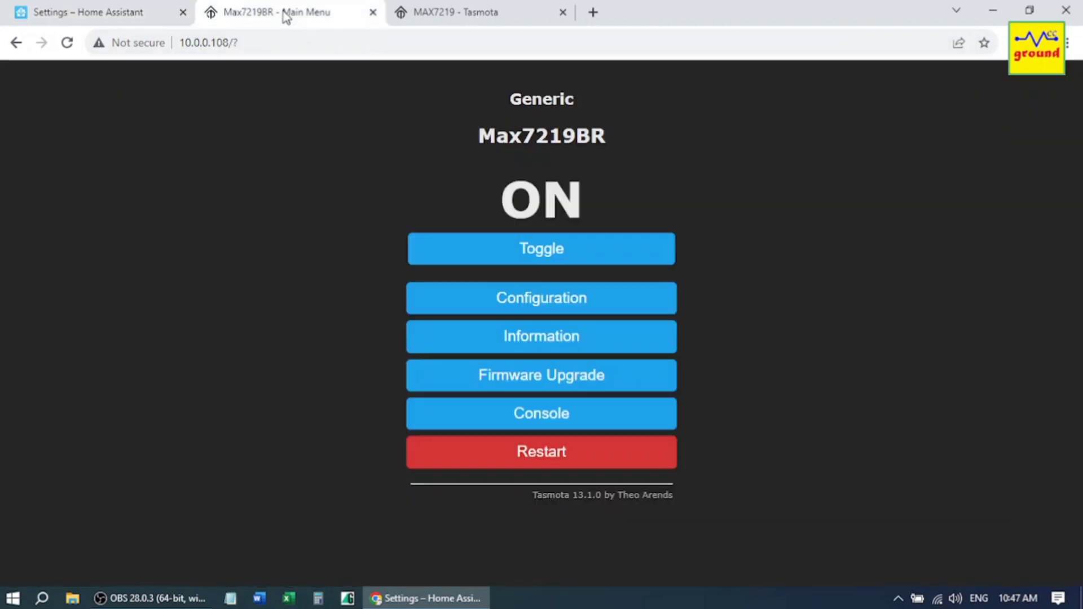
click(509, 350)
scroll(509, 339, down, 7)
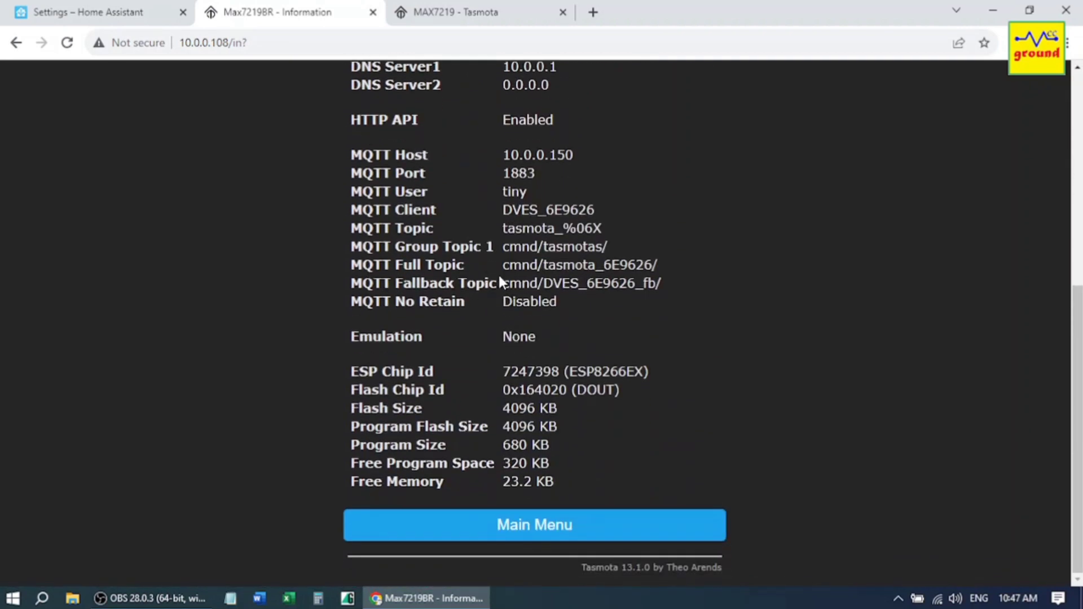
drag(505, 267, 656, 267)
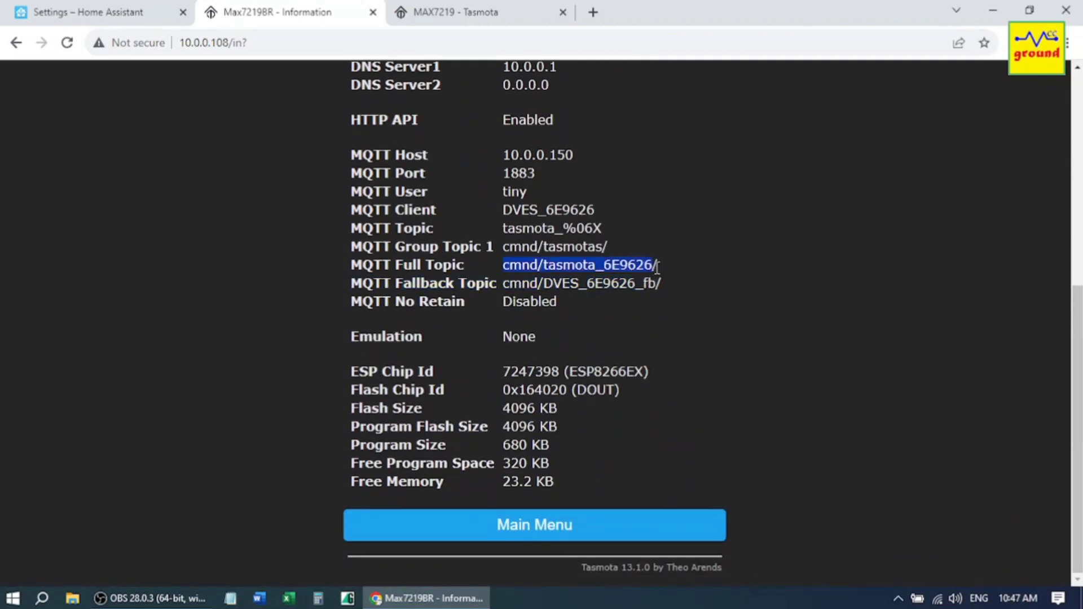
right_click(653, 265)
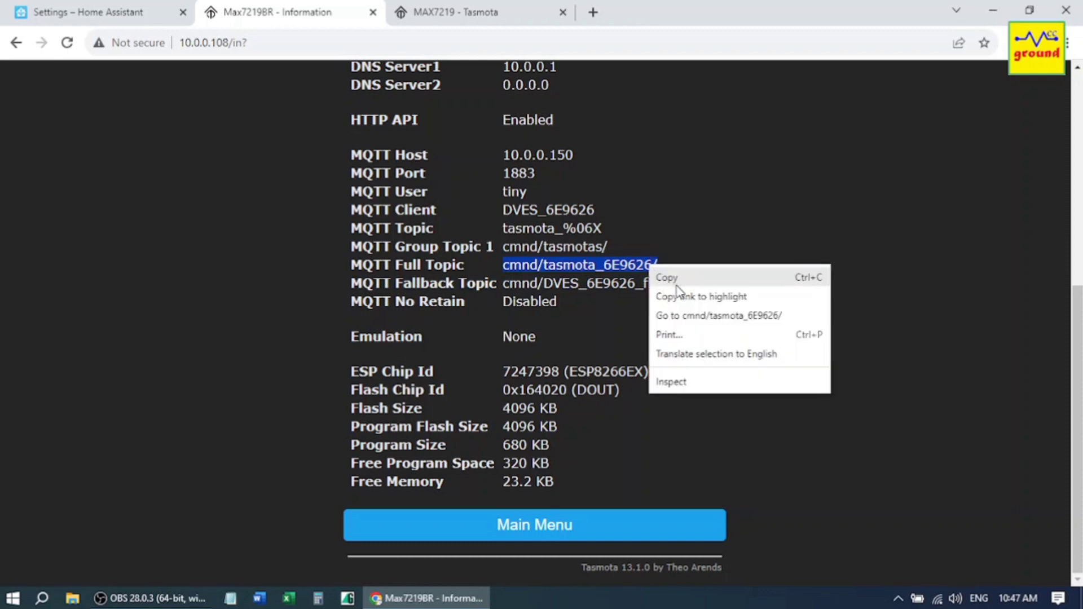
click(663, 279)
Step: Paste the copied topic into the DisplayClear publish action and test-run it
click(102, 11)
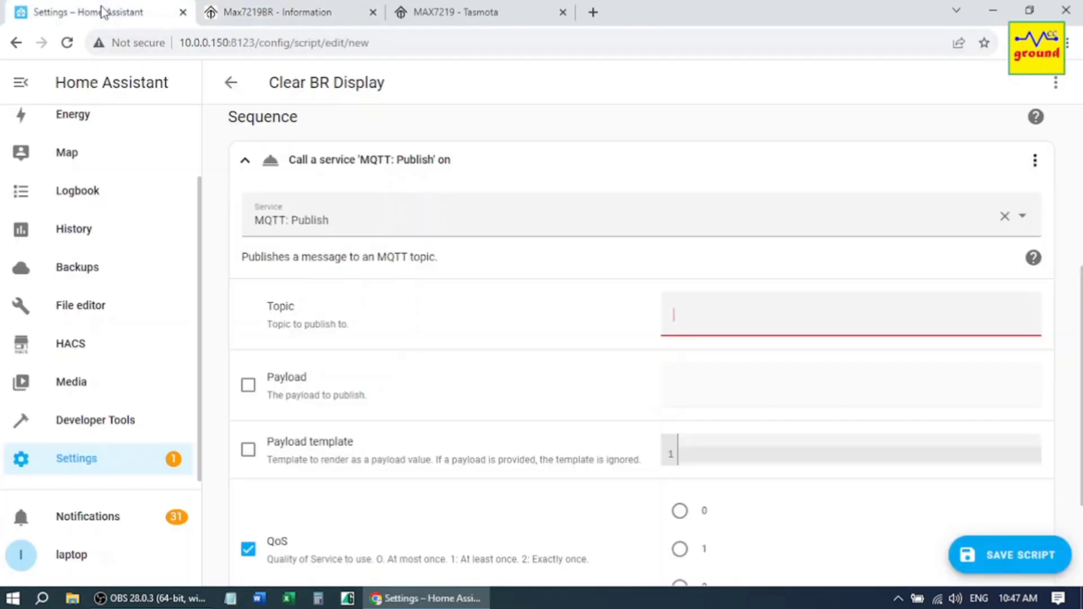
right_click(702, 313)
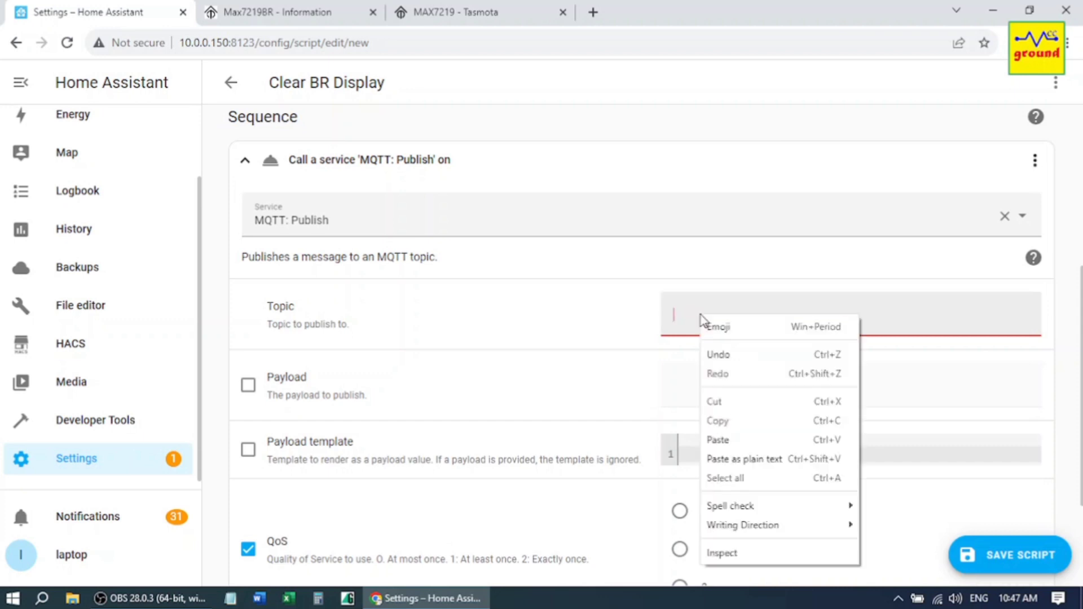
click(727, 439)
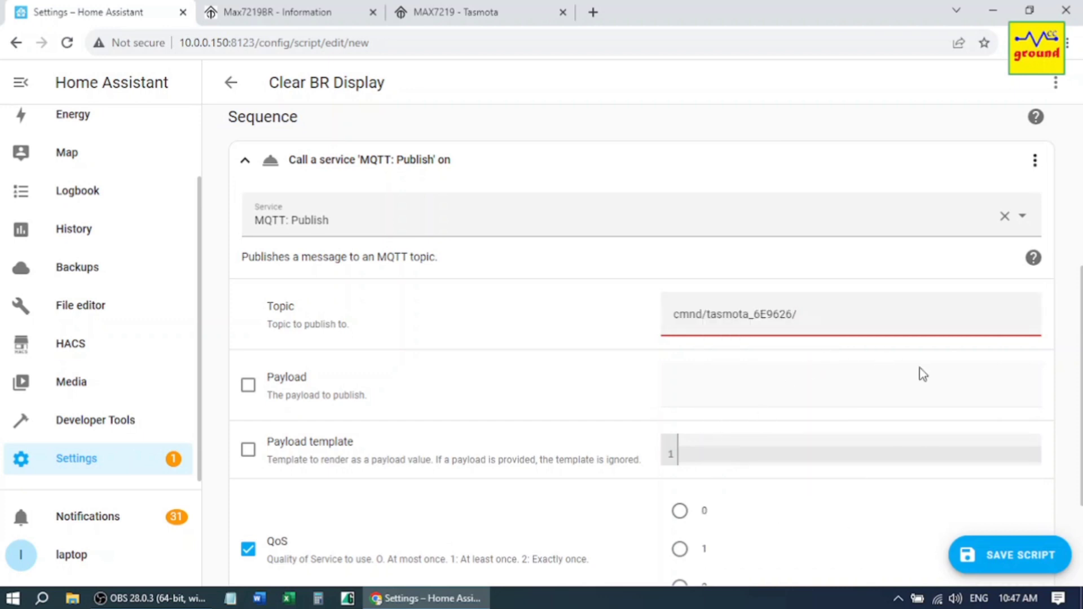
click(944, 384)
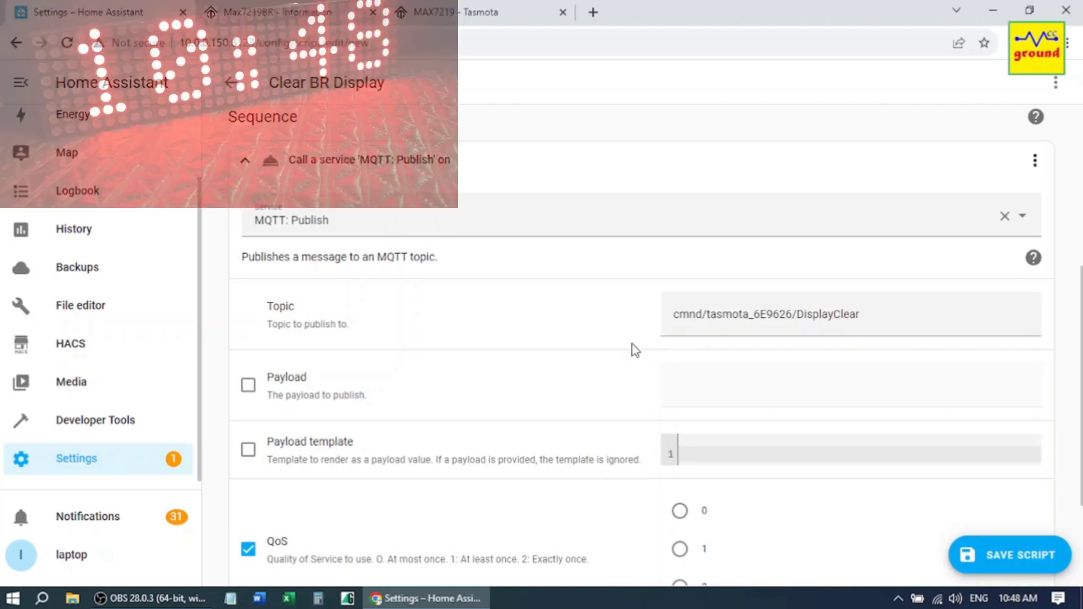
scroll(634, 350, up, 3)
click(1035, 324)
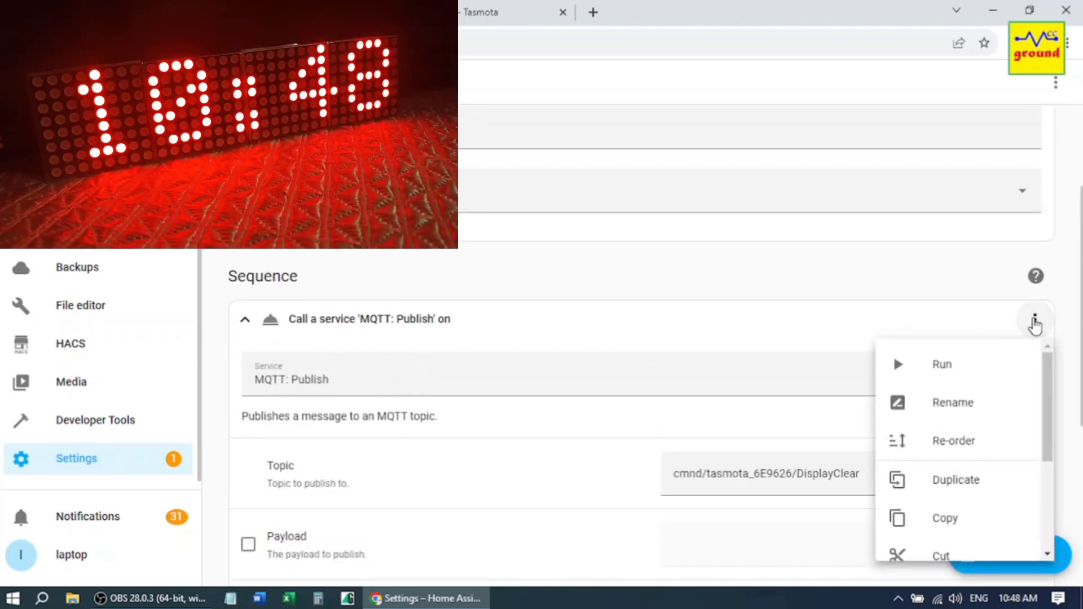
click(942, 370)
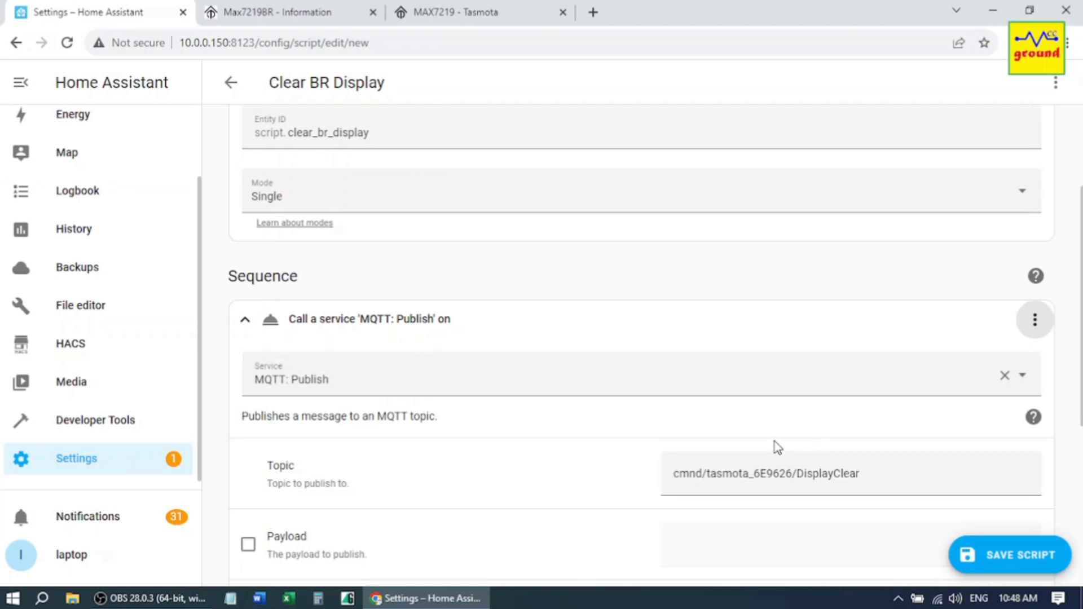
Step: Change the publish topic to cmnd/tasmota_6E9626/DisplayClock with payload 0
scroll(776, 443, down, 3)
click(881, 314)
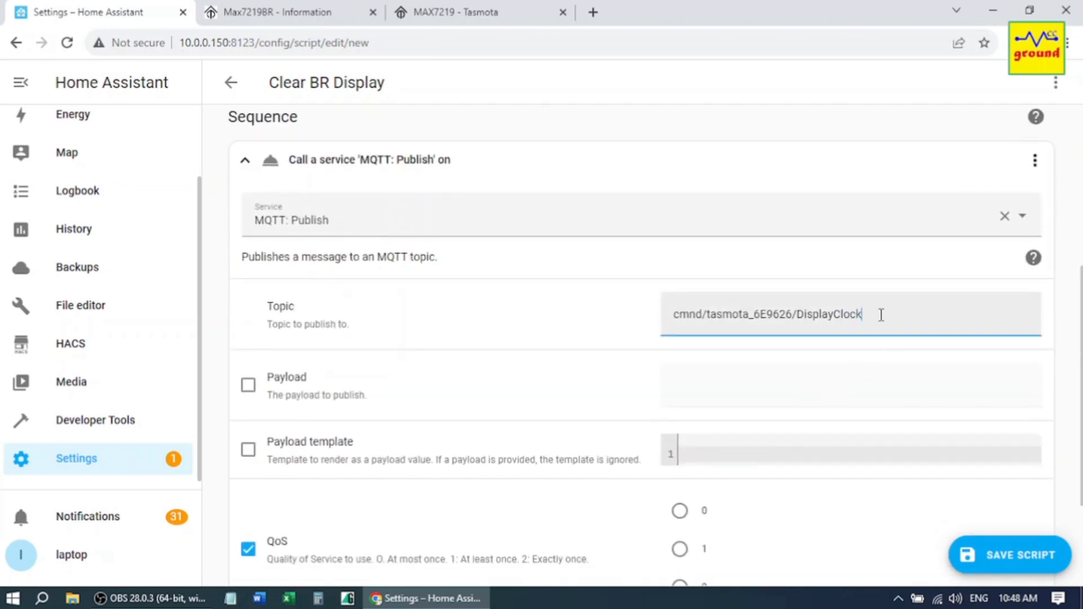
click(249, 384)
click(688, 390)
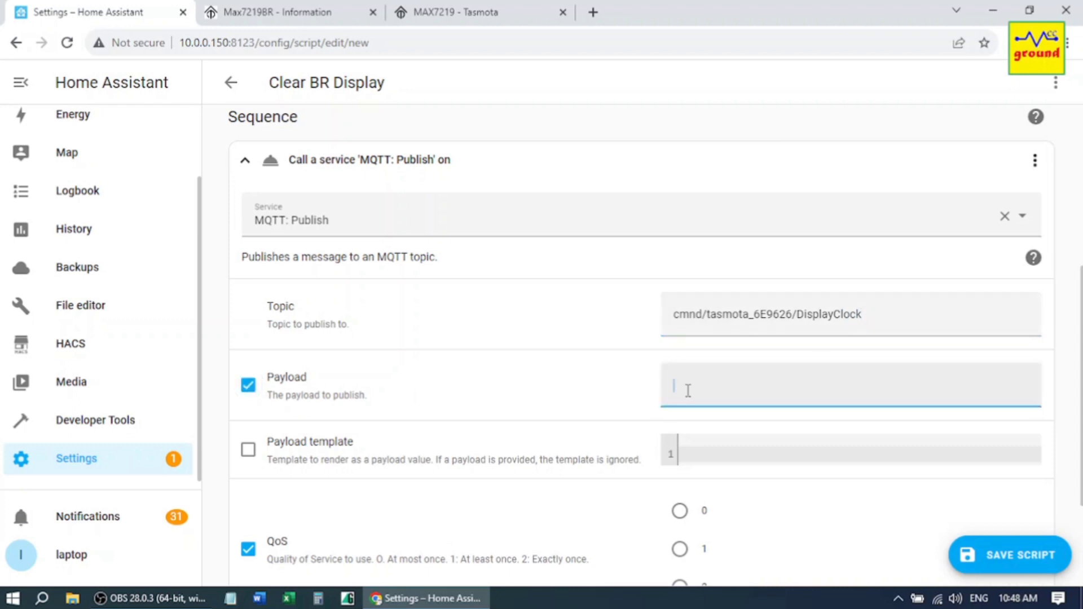
click(599, 382)
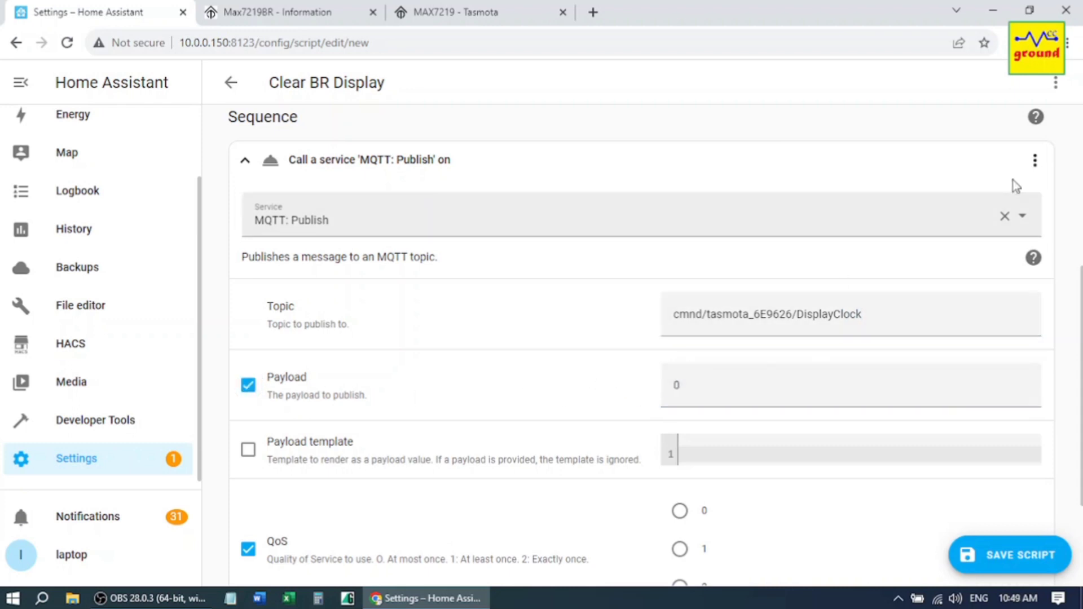
scroll(959, 200, up, 1)
Step: Duplicate the publish action, targeting cmnd/tasmota_6E9626/DisplayClear with no payload
click(244, 241)
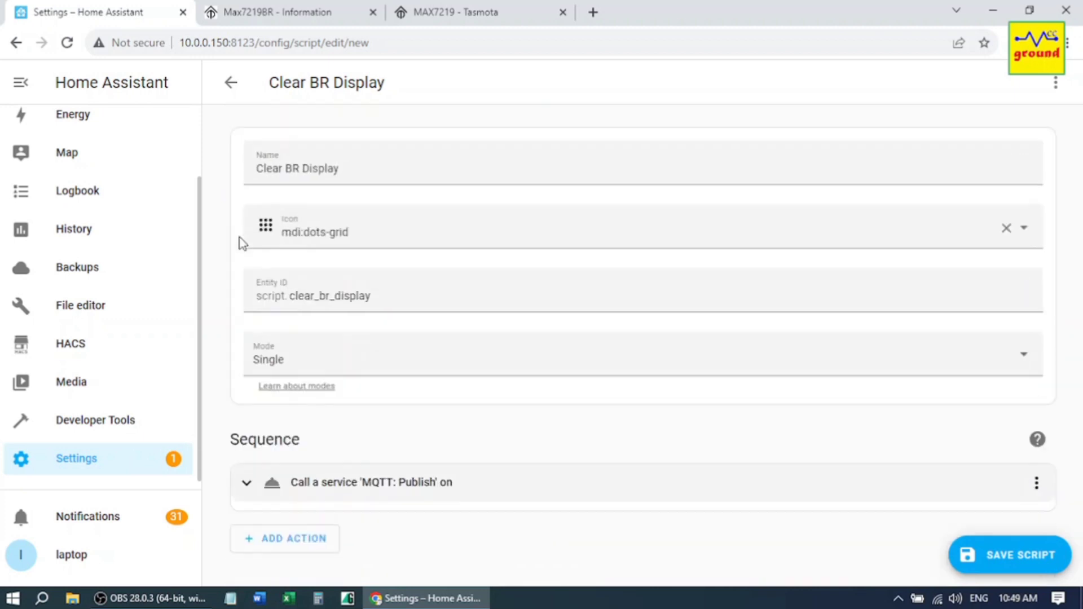
click(1036, 483)
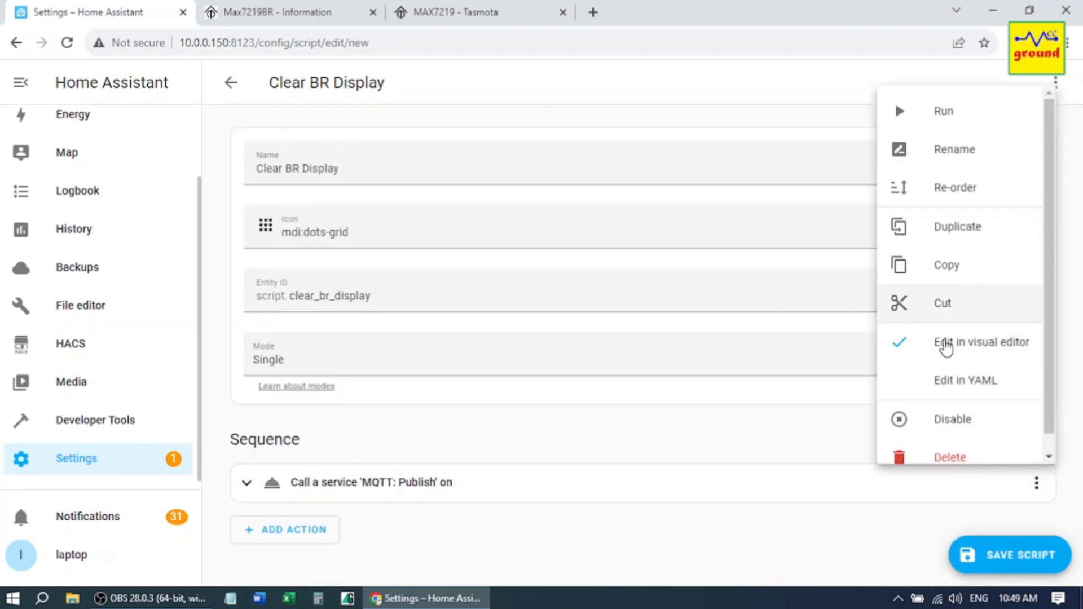
click(960, 234)
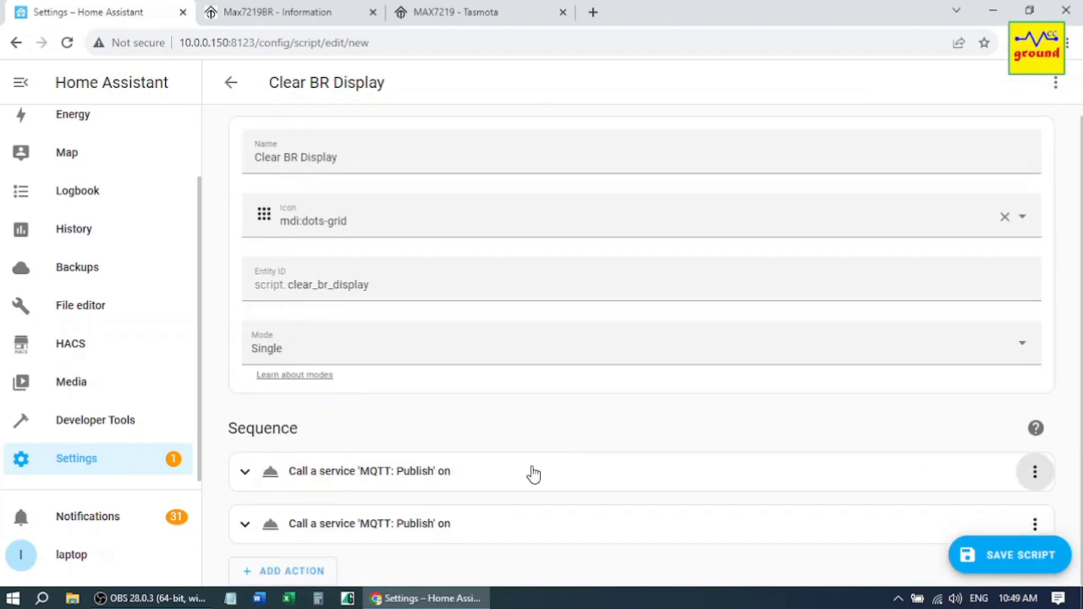
scroll(495, 444, up, 1)
click(891, 235)
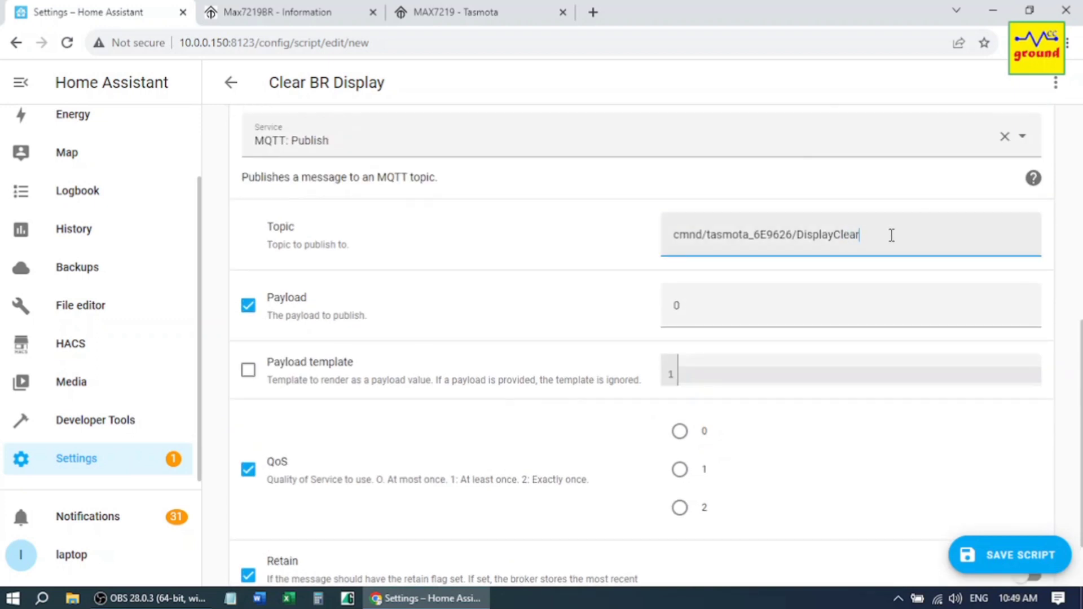
click(248, 305)
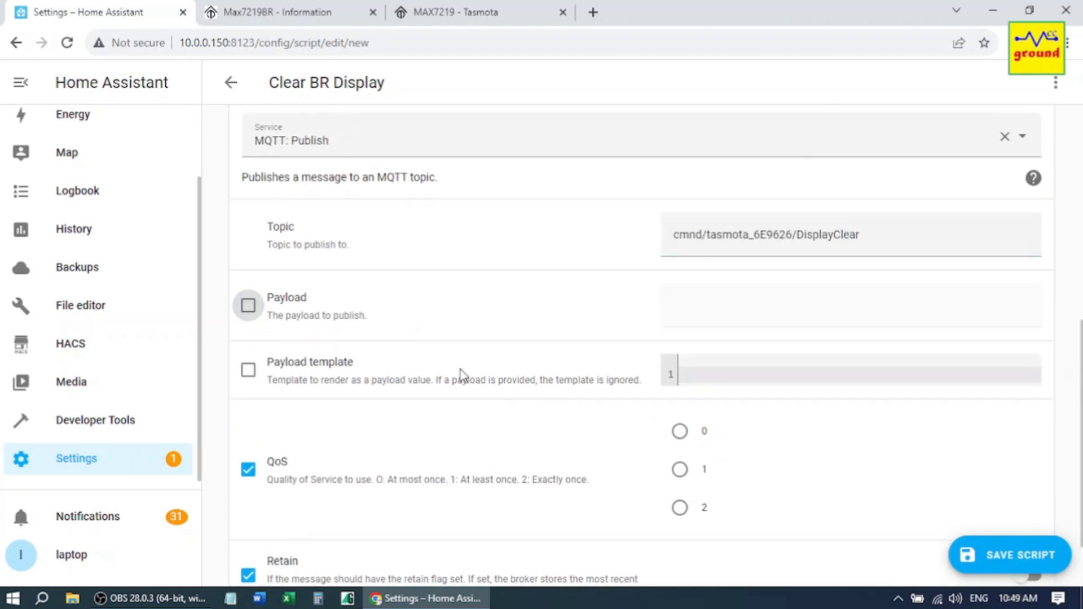
scroll(909, 500, down, 1)
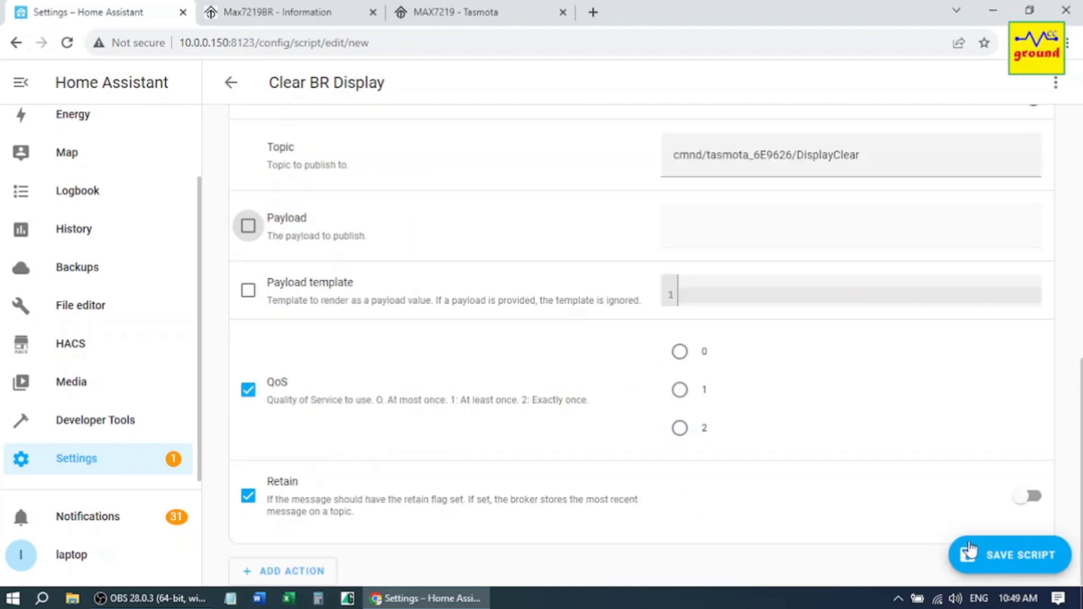
Step: Save the Clear BR Display script and run it to blank the LED matrix
click(1013, 559)
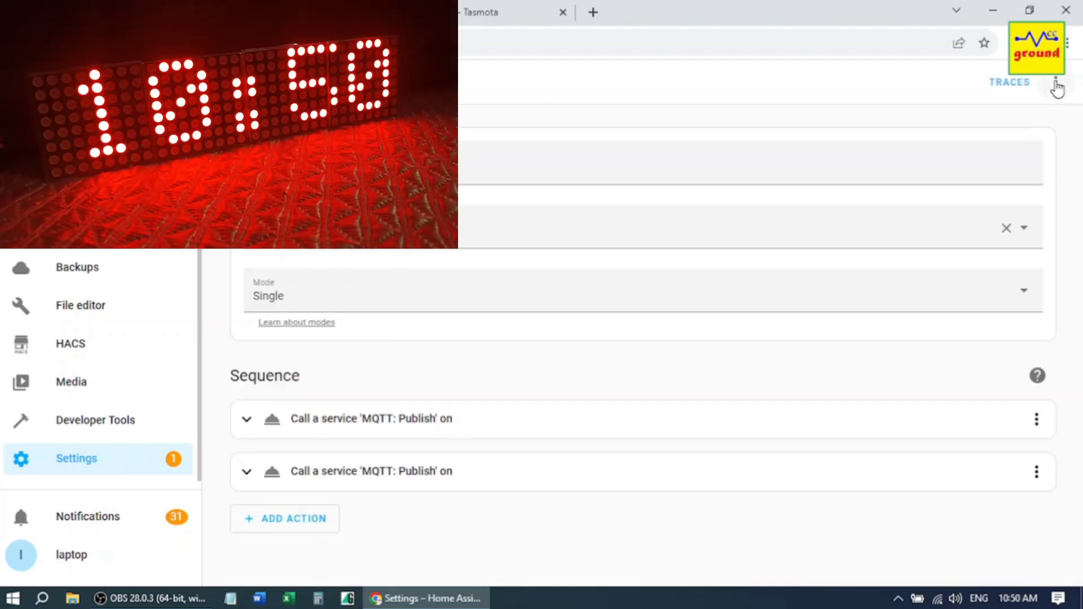
click(1056, 86)
click(974, 167)
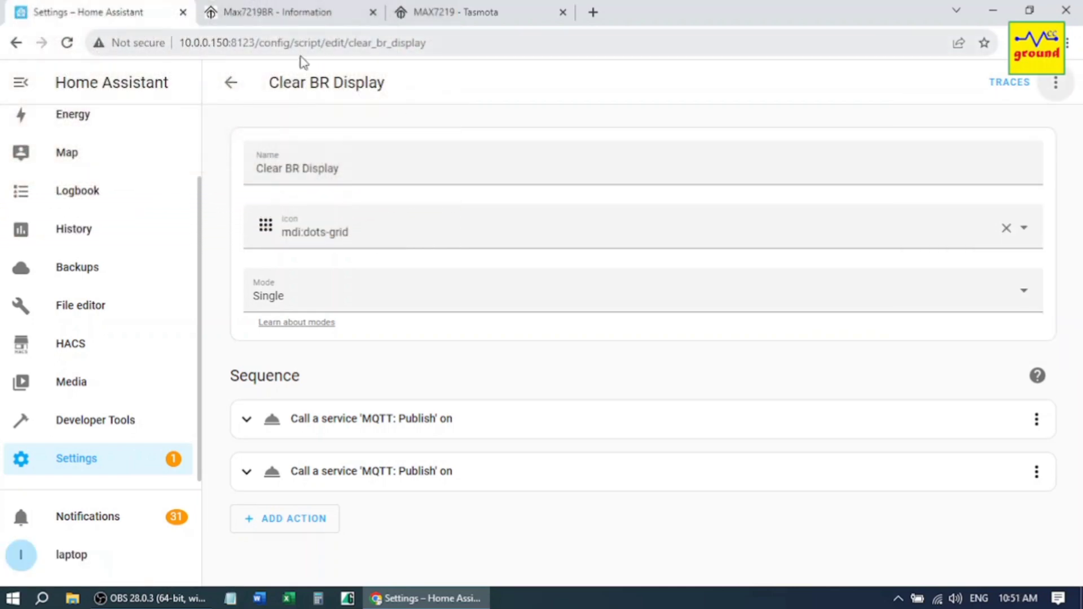
Step: Go from the script editor to Settings > Devices & Services > Helpers
click(233, 85)
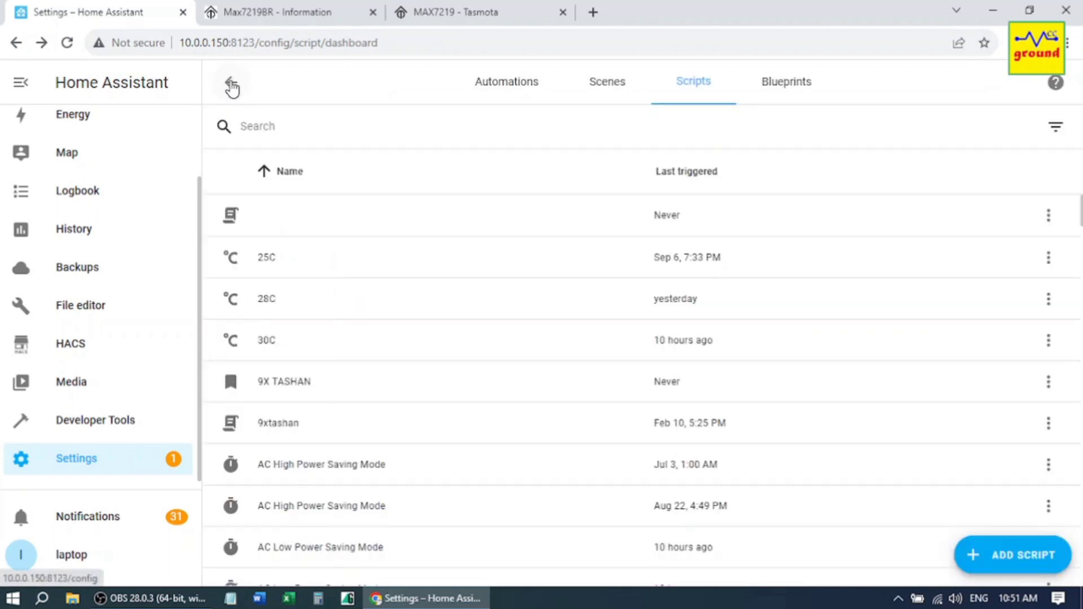
click(232, 85)
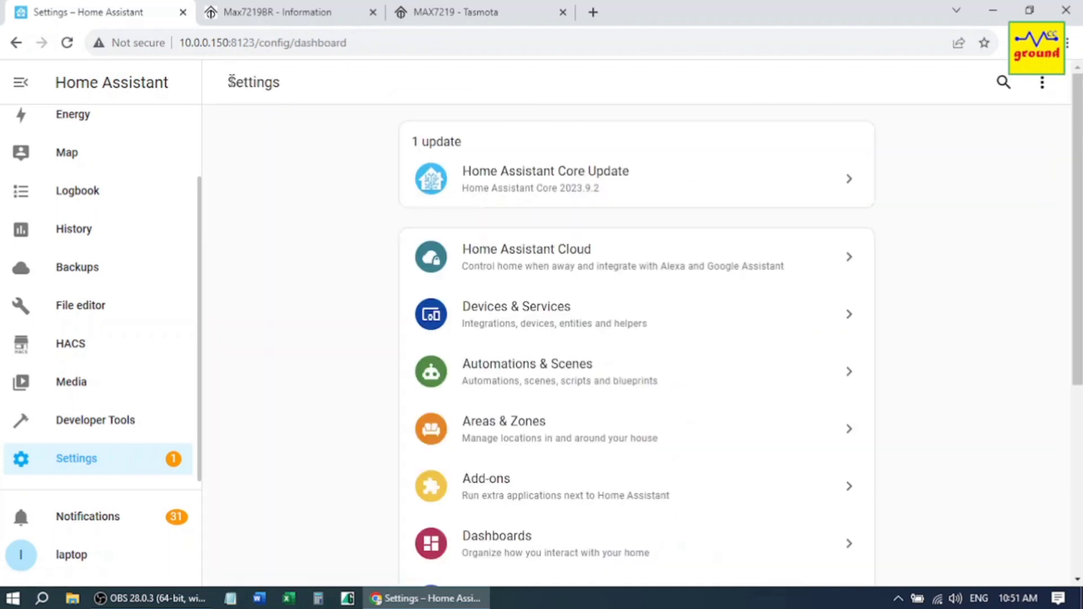
click(535, 318)
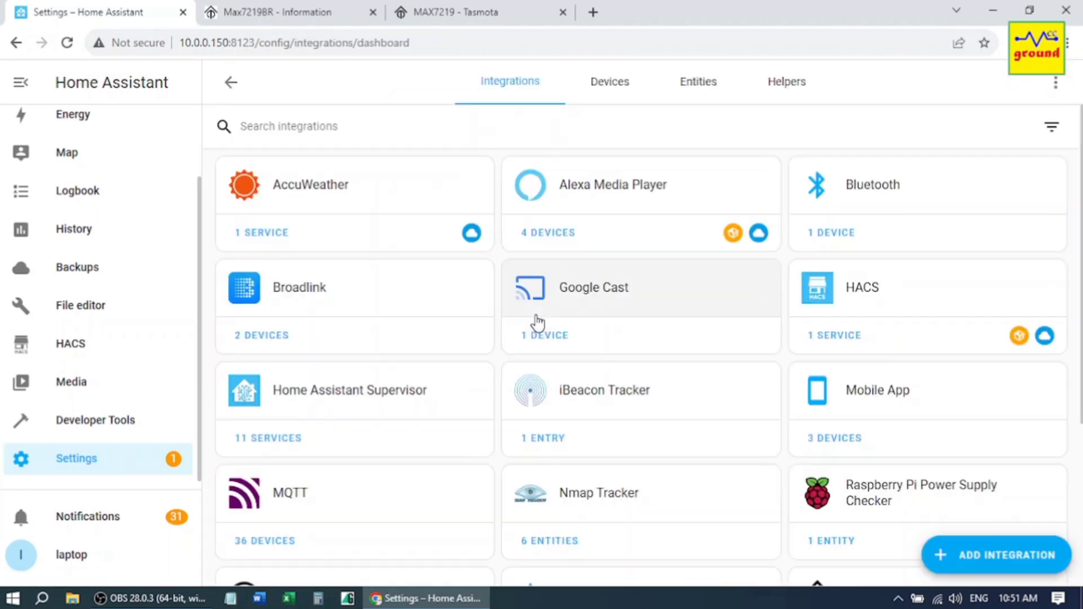
click(781, 84)
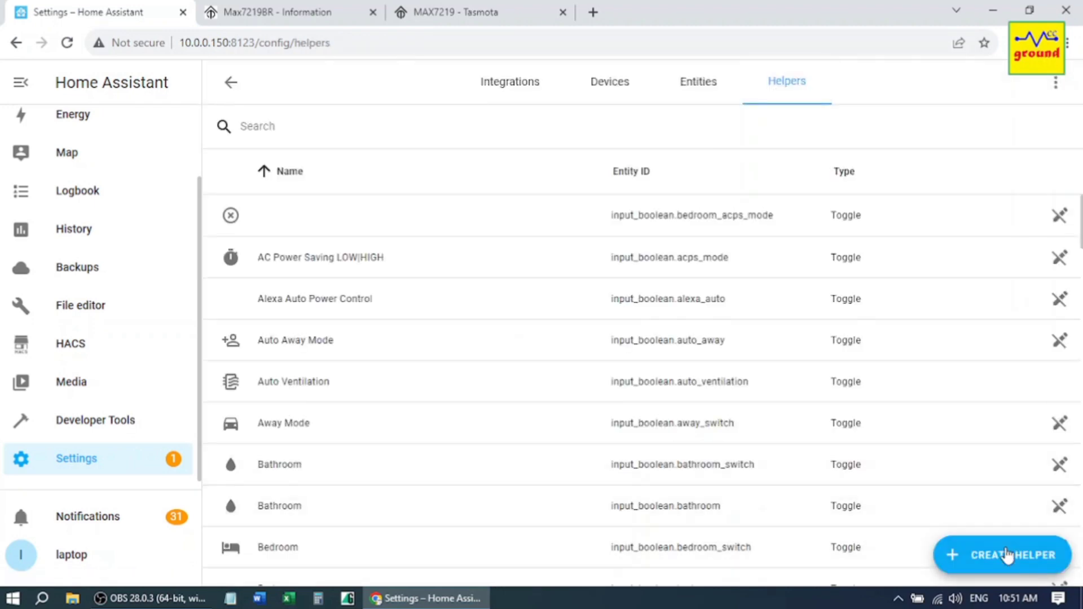
Step: Create a Text helper named Text to Display with icon mdi:card-text-outline
click(1007, 557)
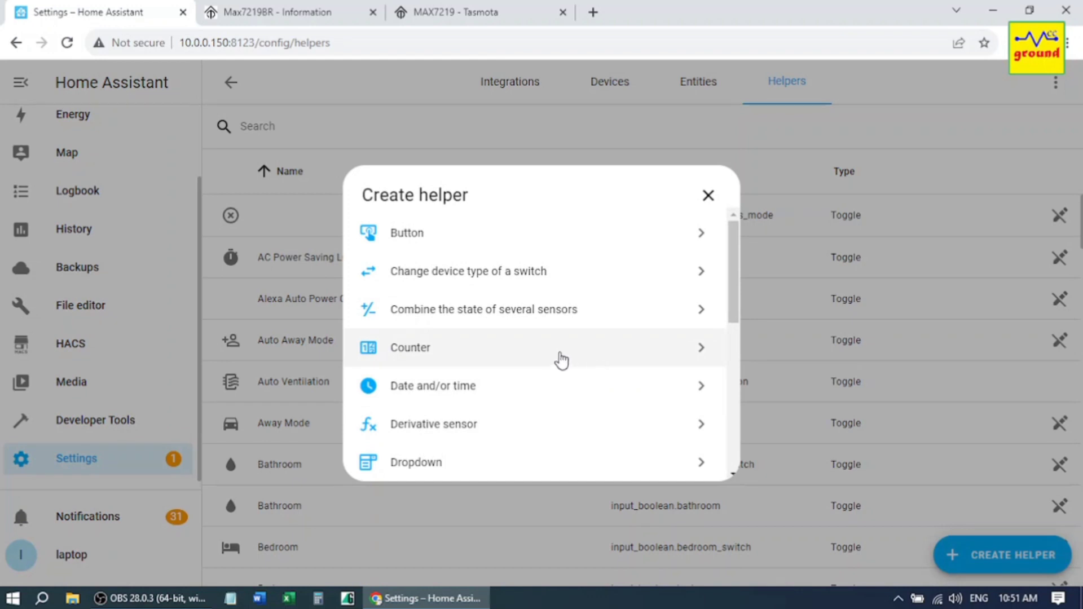
scroll(491, 341, down, 5)
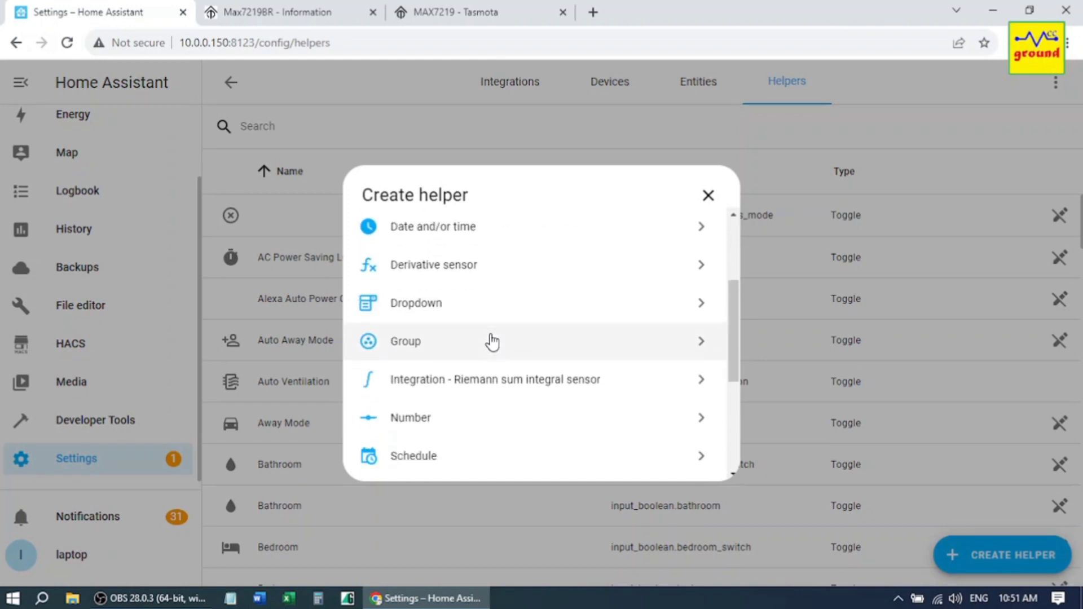
click(416, 339)
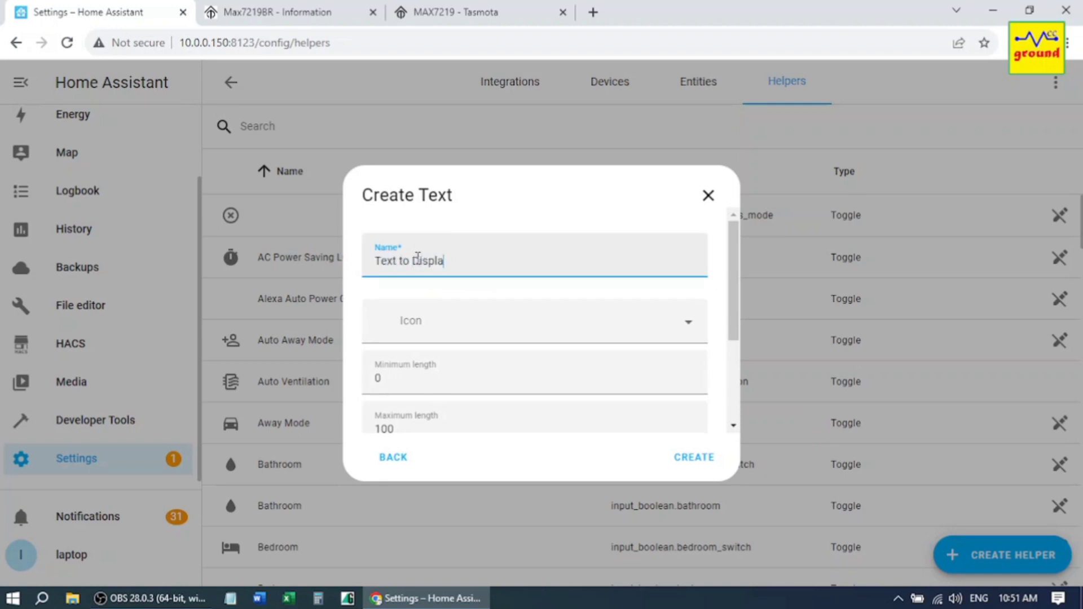
click(411, 308)
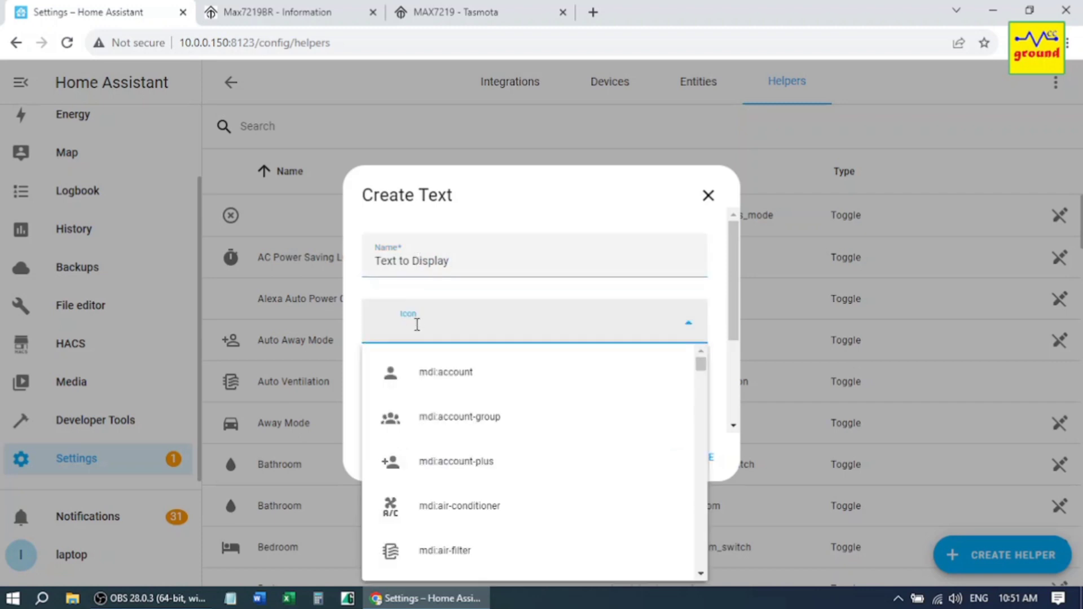
text(mdi:card-text-outline)
key(Return)
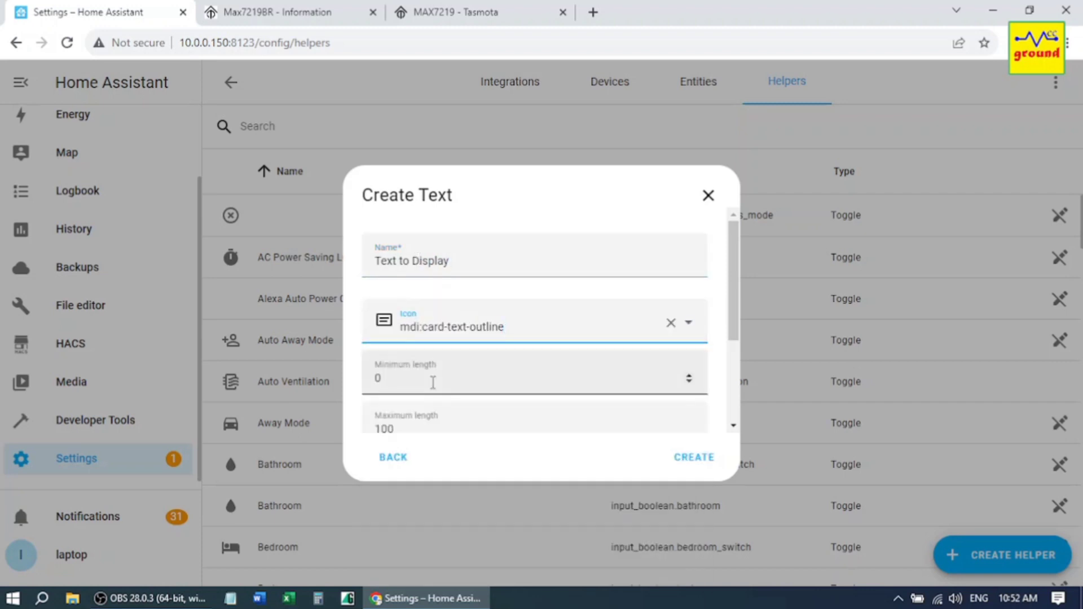
click(696, 457)
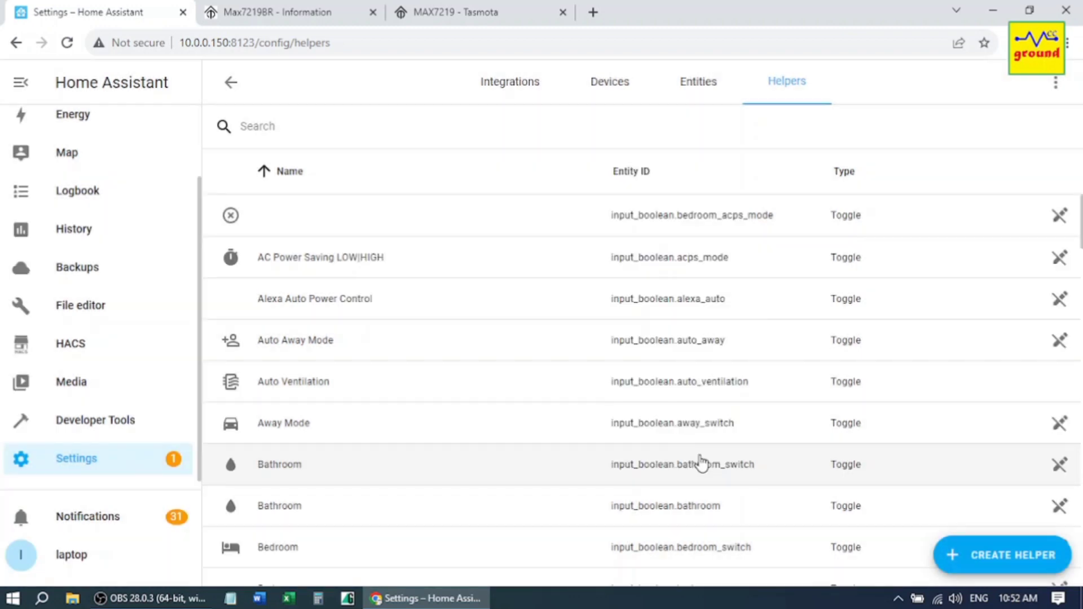
Step: Create the Display Clock button helper with the mdi:clock-digital icon
click(994, 559)
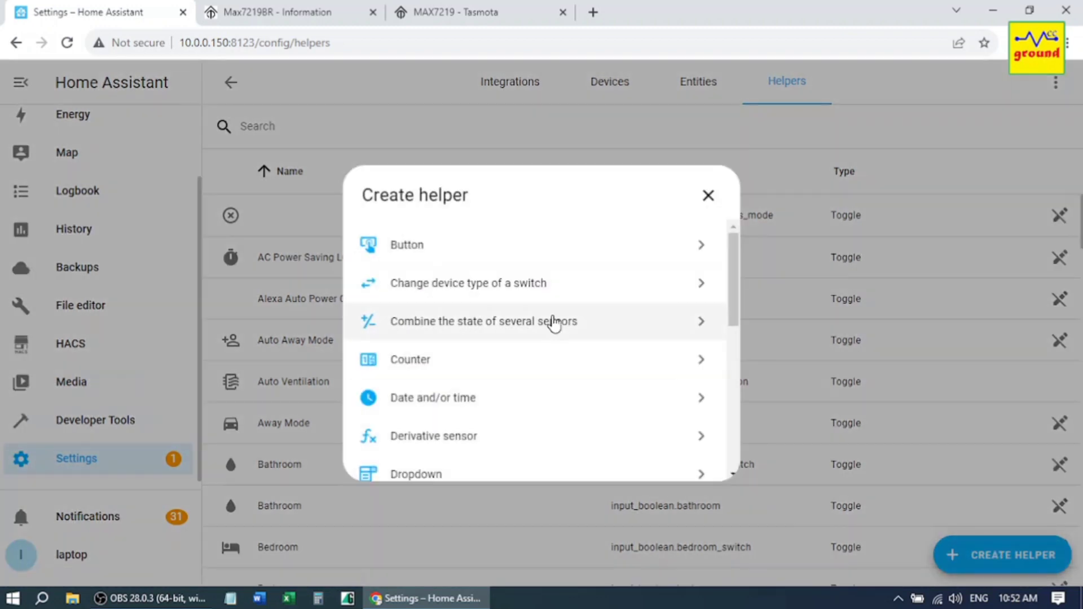
click(394, 247)
text(Display Clock)
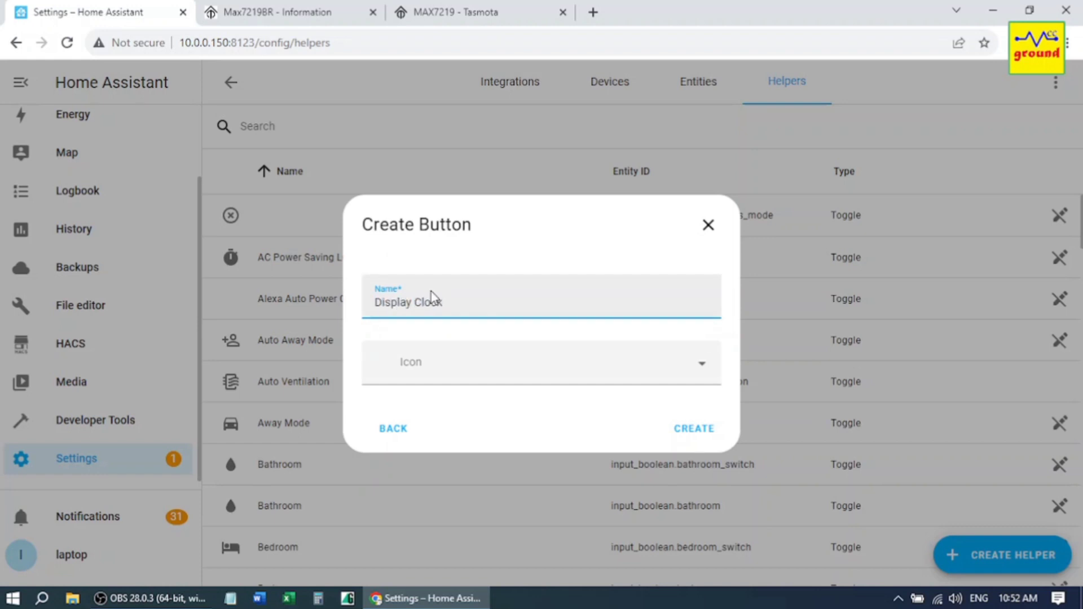
click(583, 364)
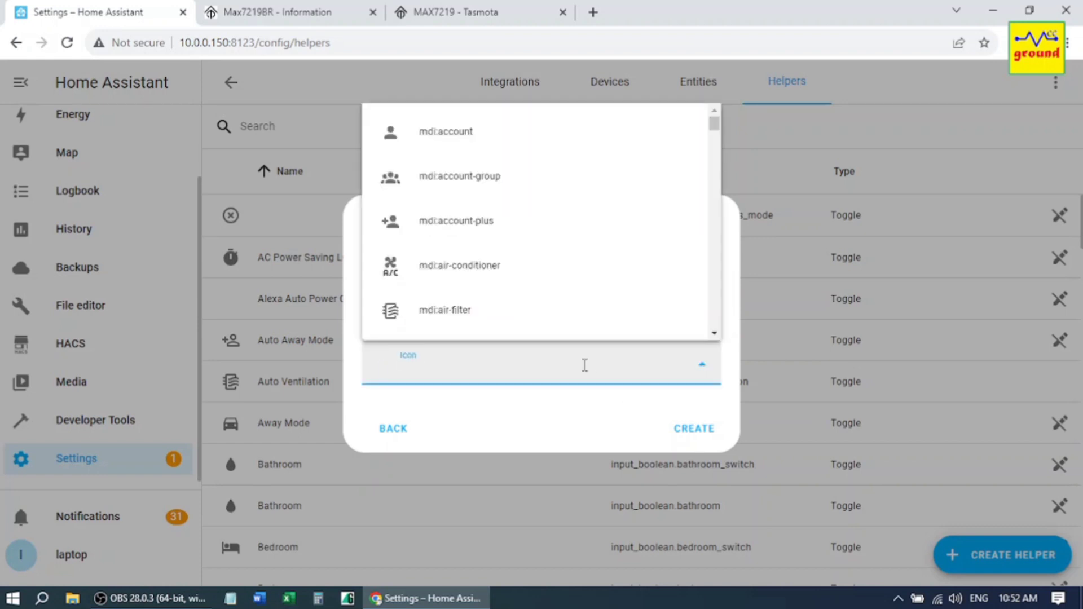
text(clock)
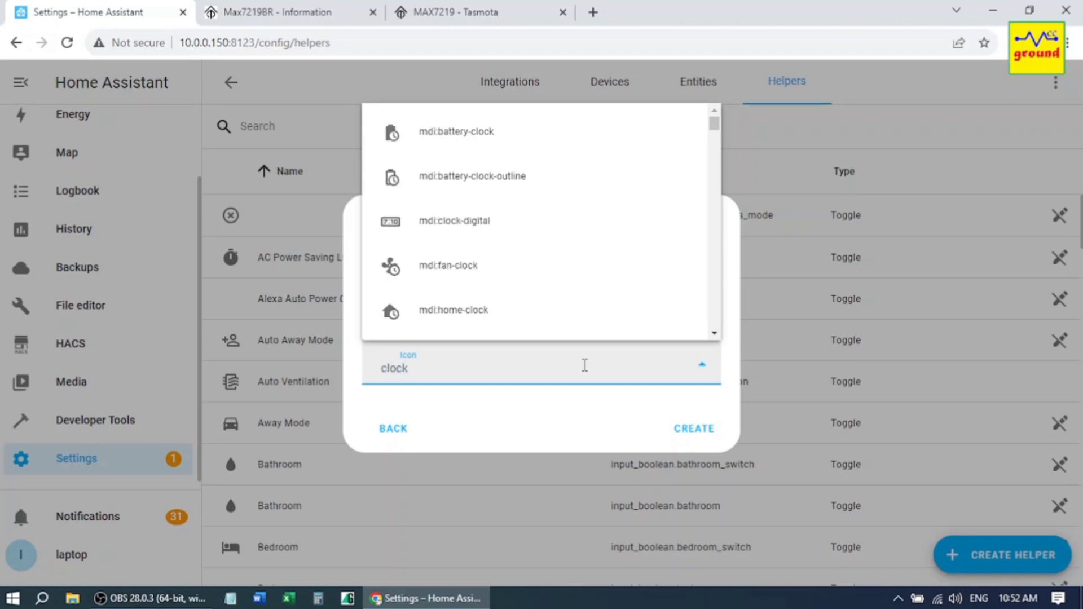
click(464, 214)
click(693, 428)
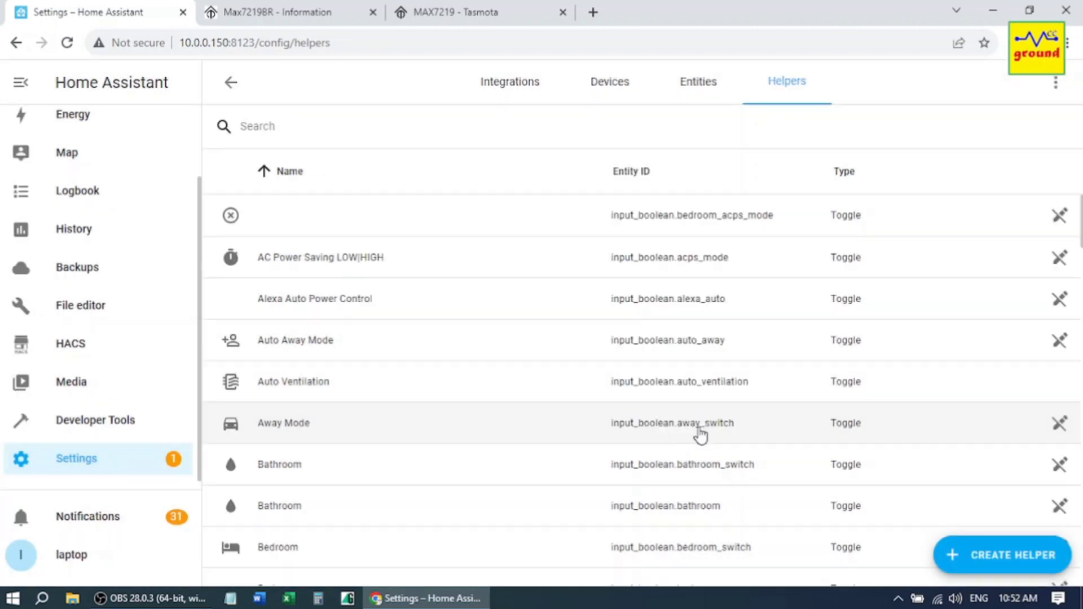
Step: Create a Display Text button helper with the mdi:card-text icon
click(1003, 555)
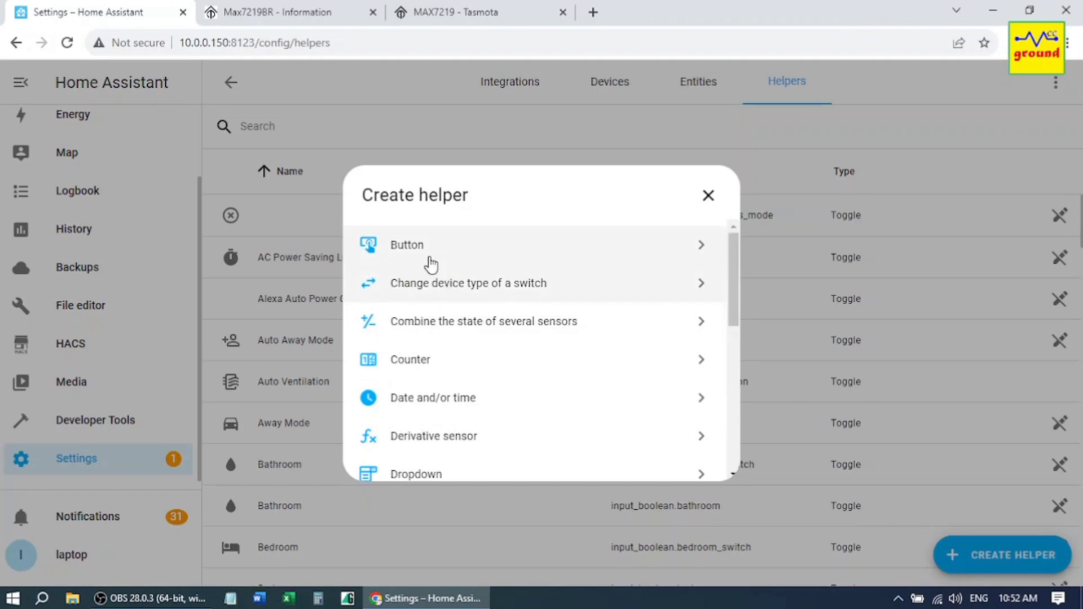
click(424, 250)
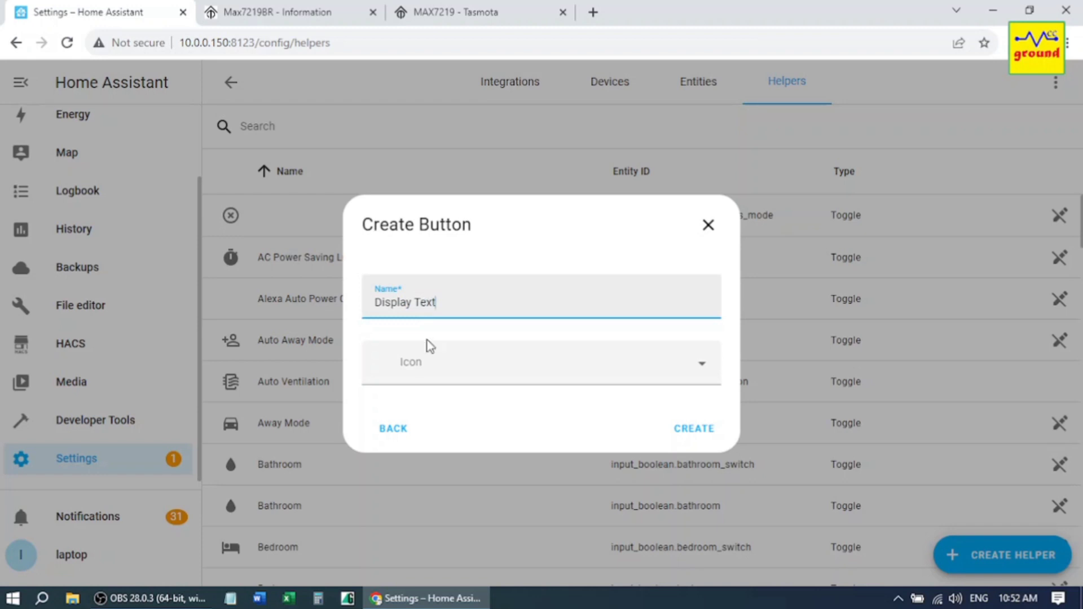
click(427, 368)
text(text)
click(447, 220)
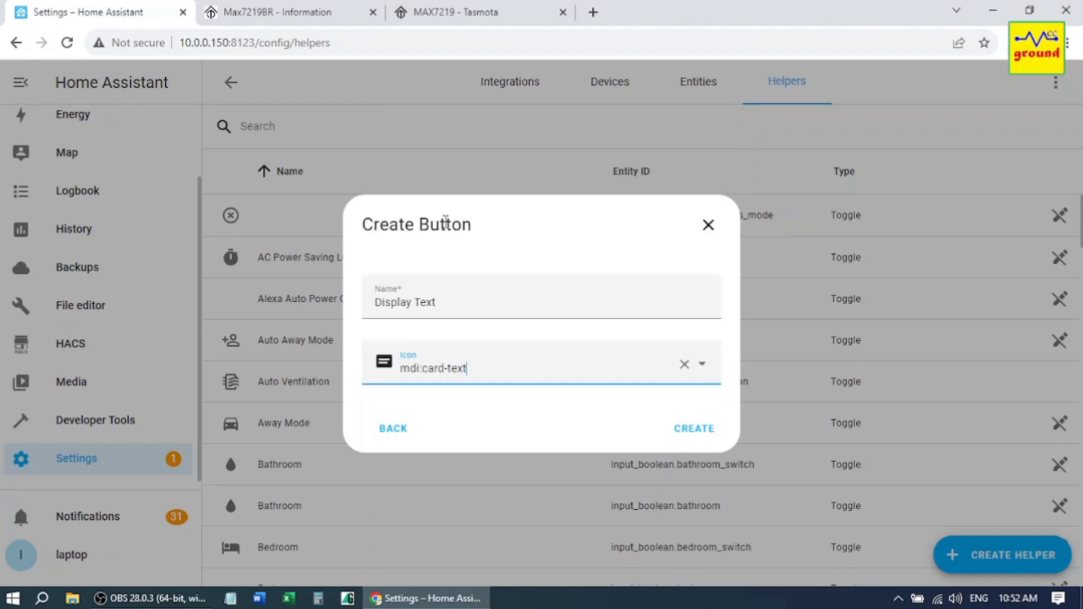
click(699, 429)
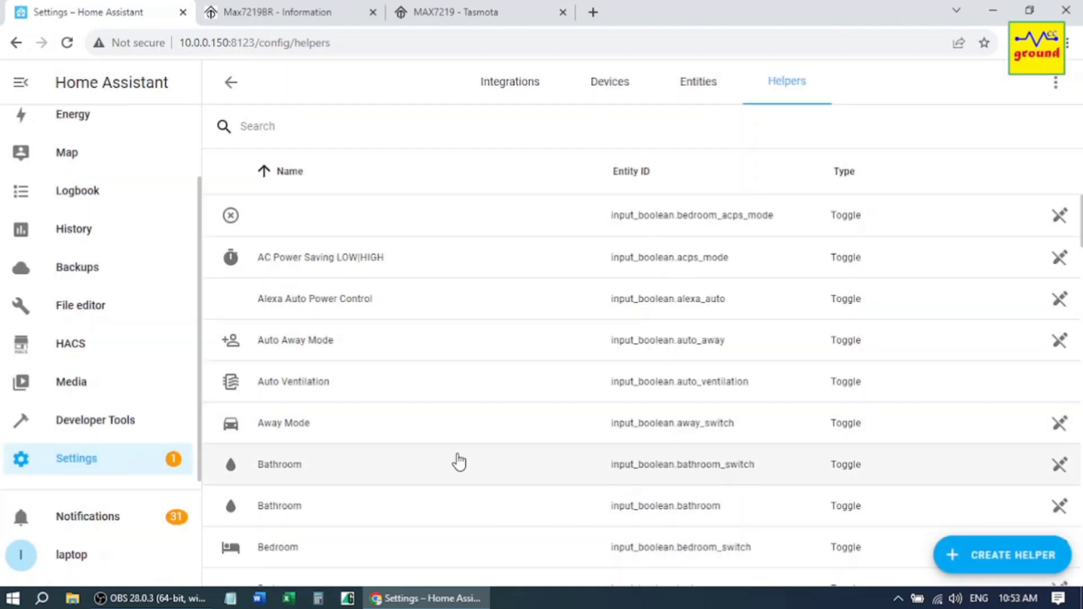
scroll(104, 189, up, 3)
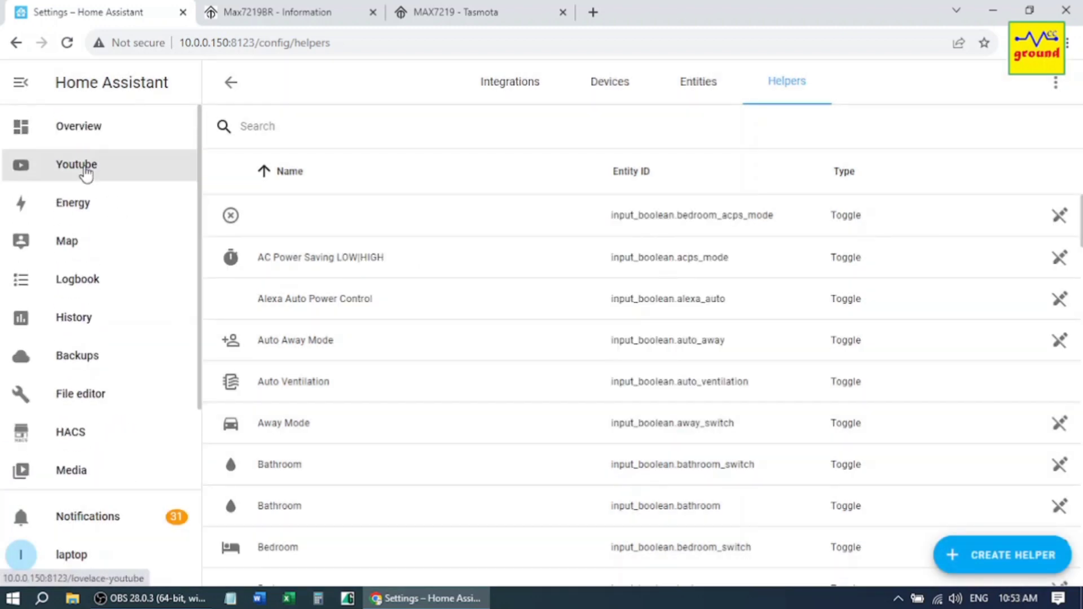
Step: Add the Text to Display entity to the Youtube dashboard's Max7219BR card and save
click(77, 165)
click(1023, 133)
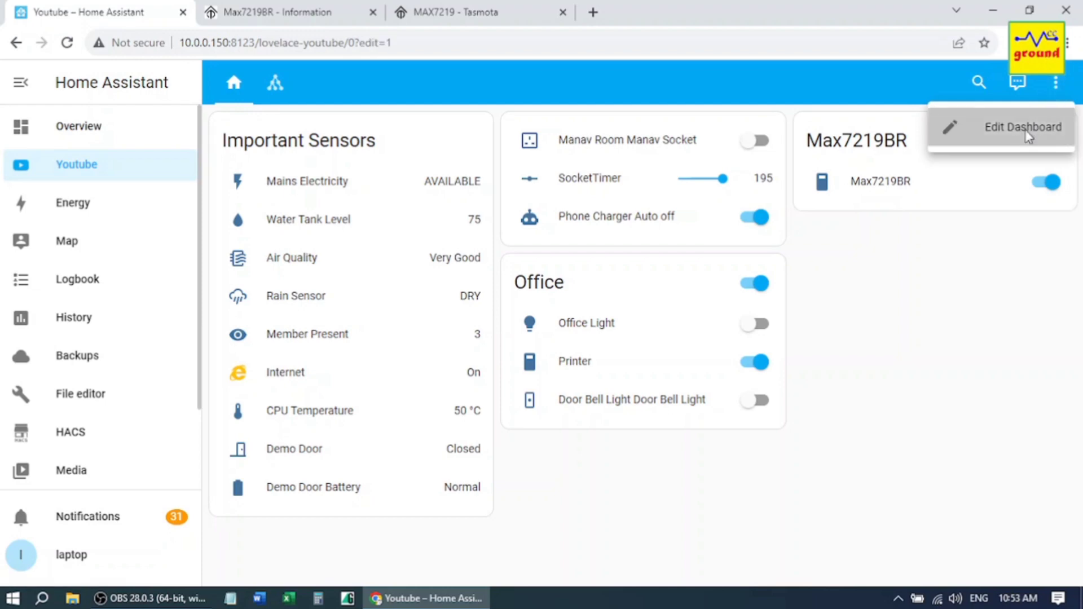
click(822, 274)
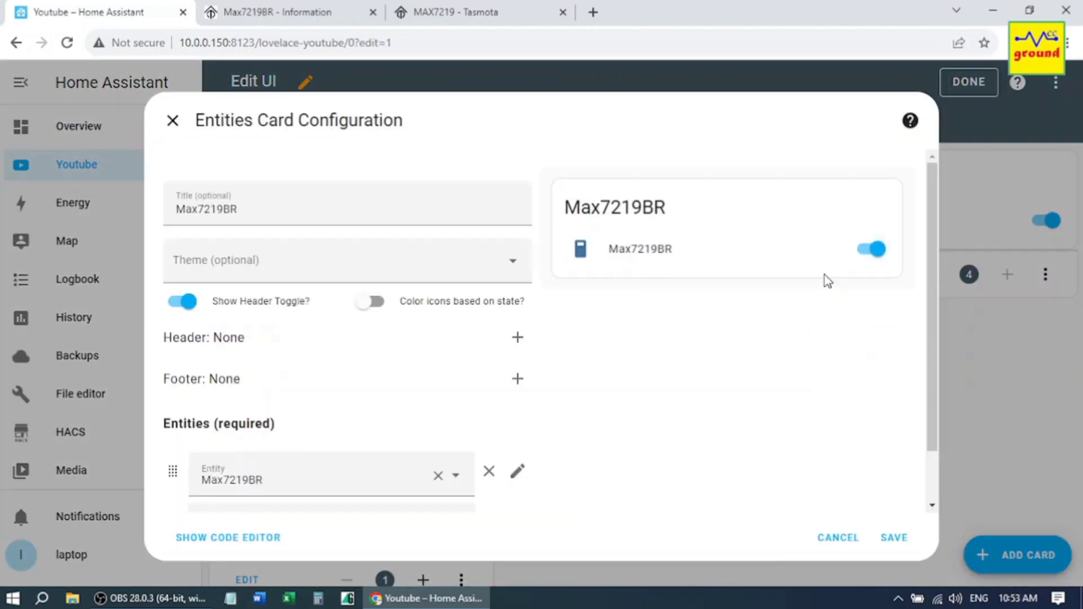
scroll(435, 410, down, 1)
click(244, 468)
text(text)
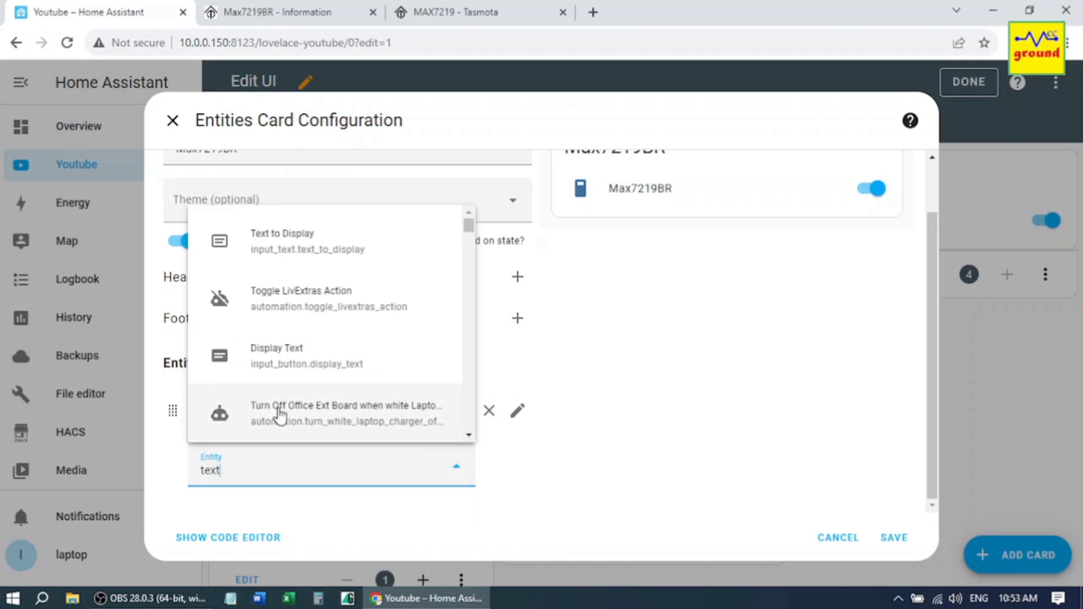
click(278, 241)
scroll(740, 367, up, 1)
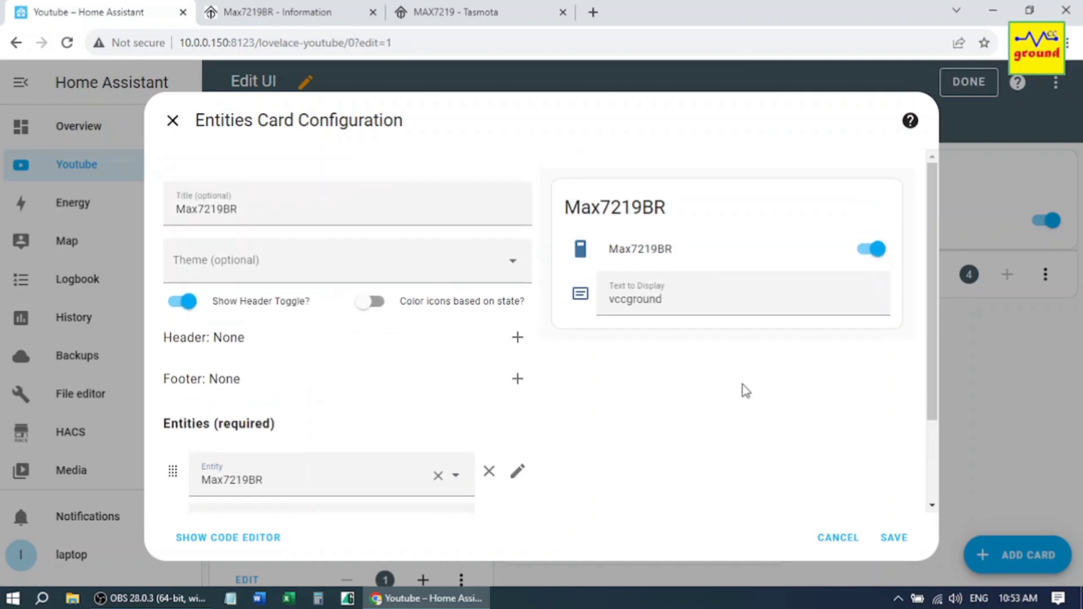
click(894, 538)
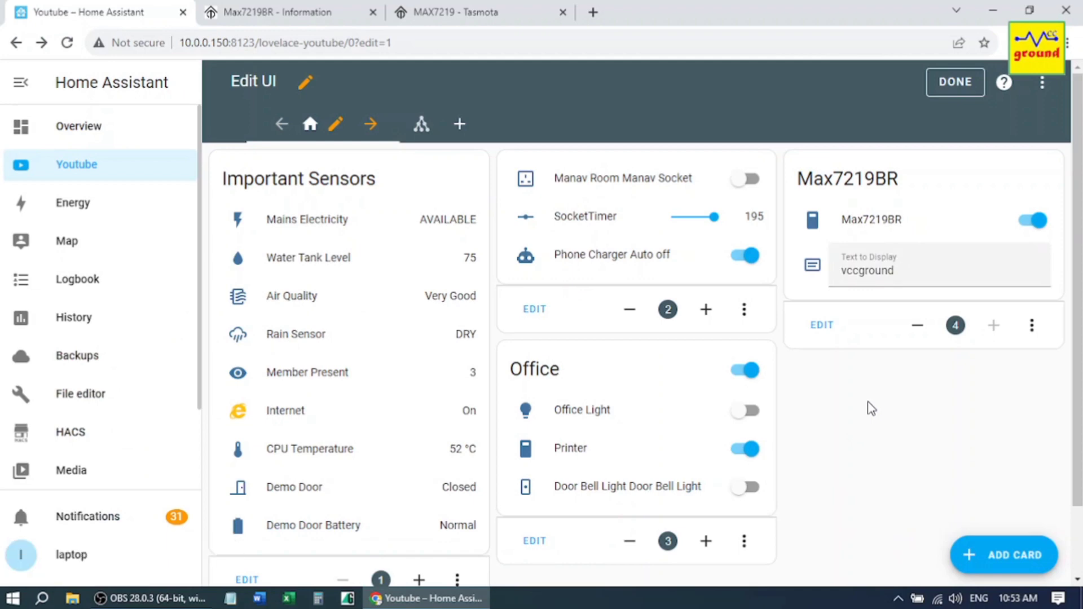
Step: Add a Horizontal Stack card whose first button uses the Display Clock entity
click(993, 553)
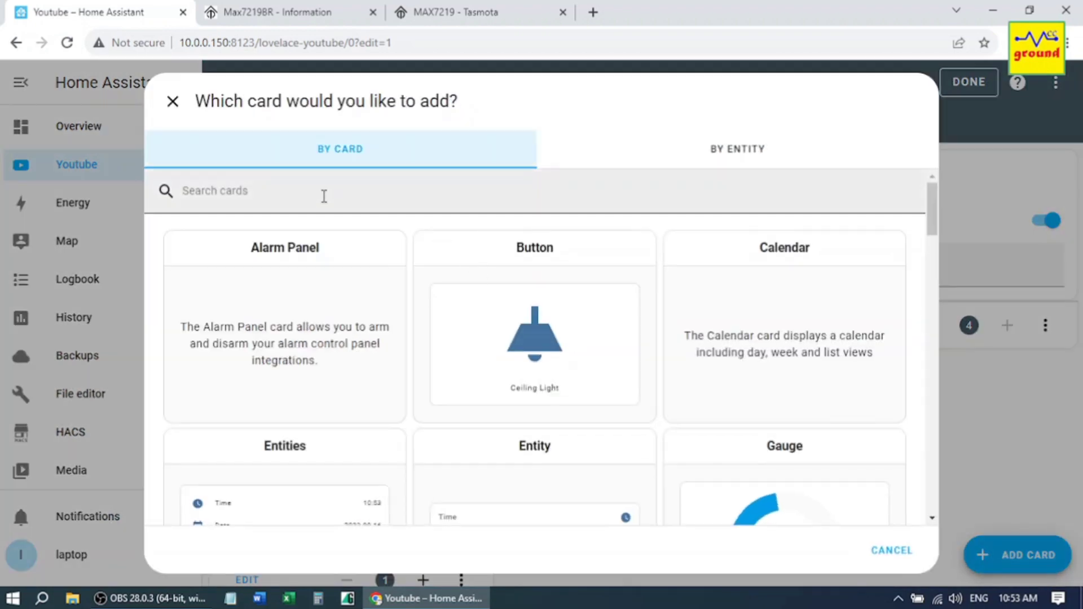
click(267, 193)
text(horiz)
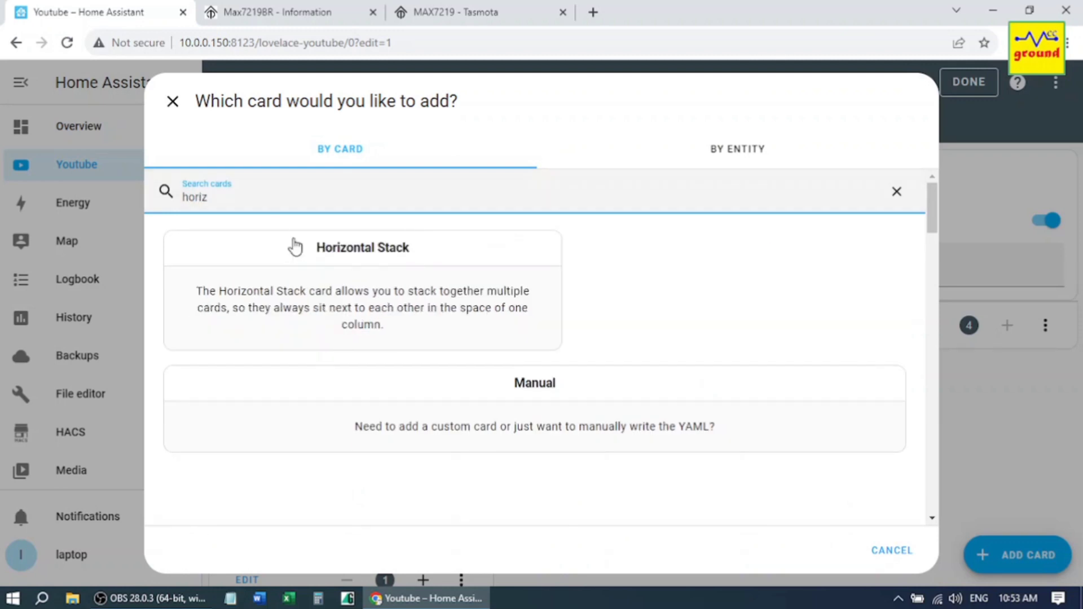
click(343, 282)
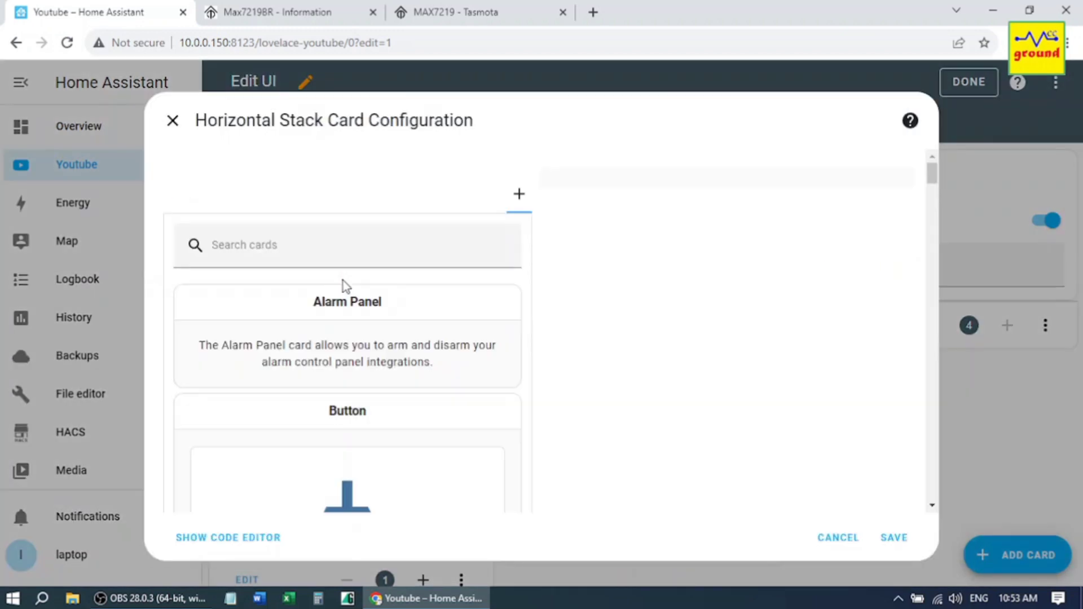
click(350, 490)
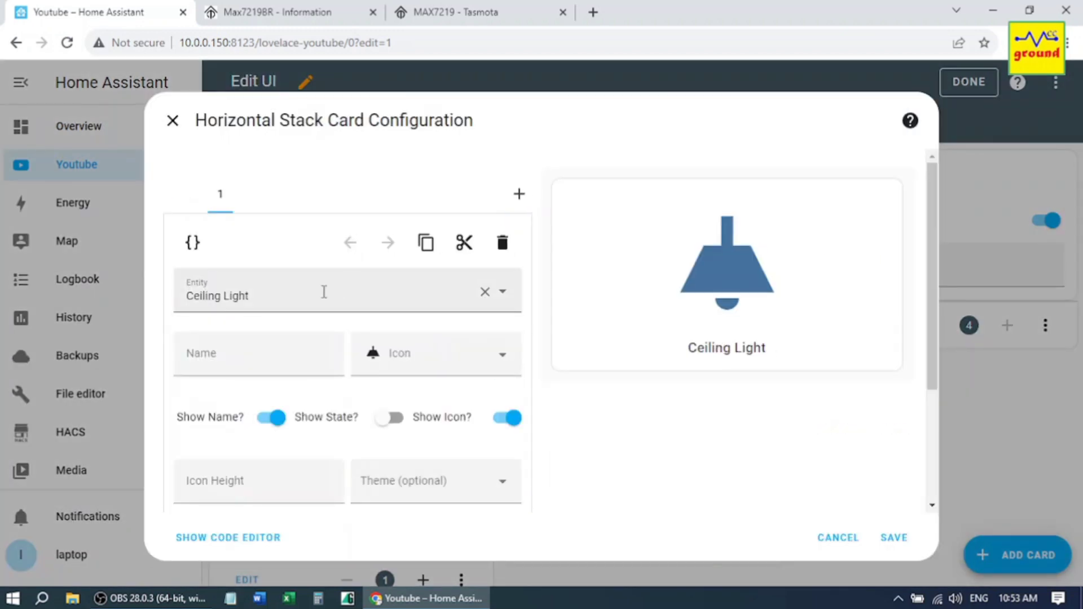
click(484, 292)
click(297, 298)
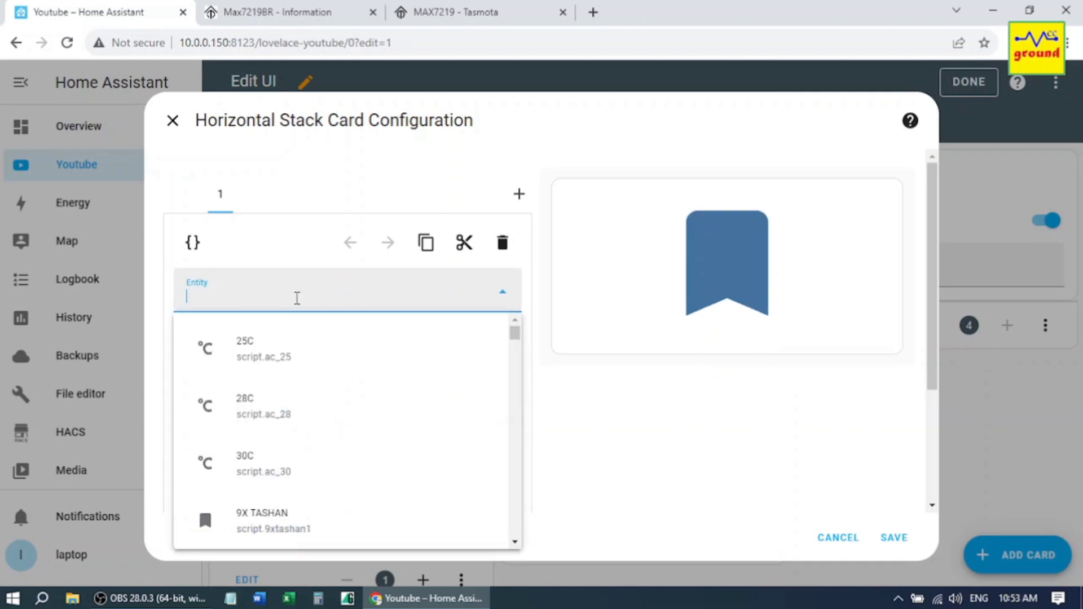
text(Displ)
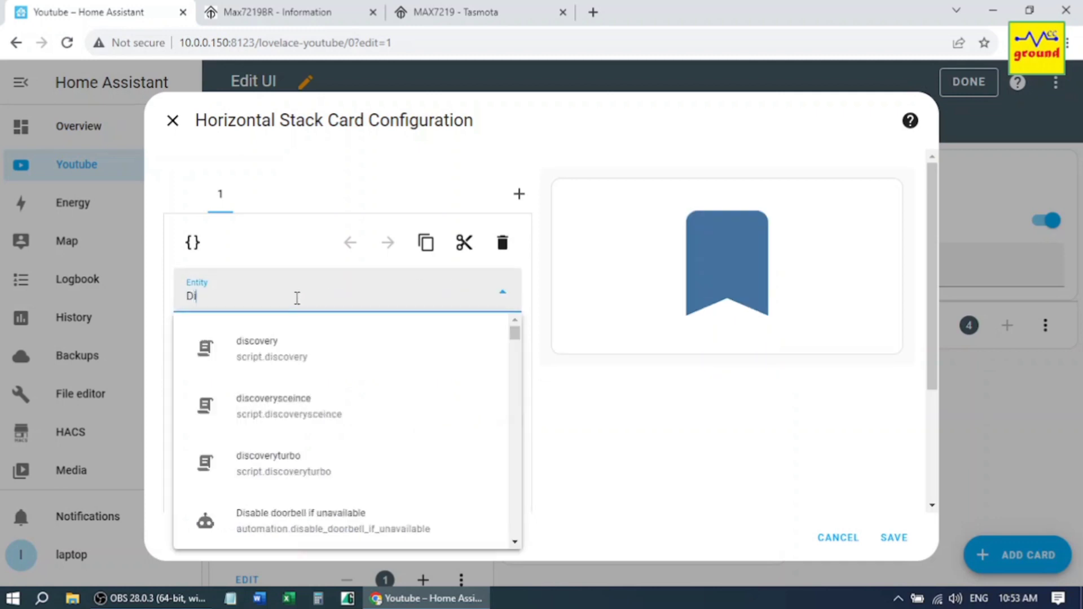
click(304, 352)
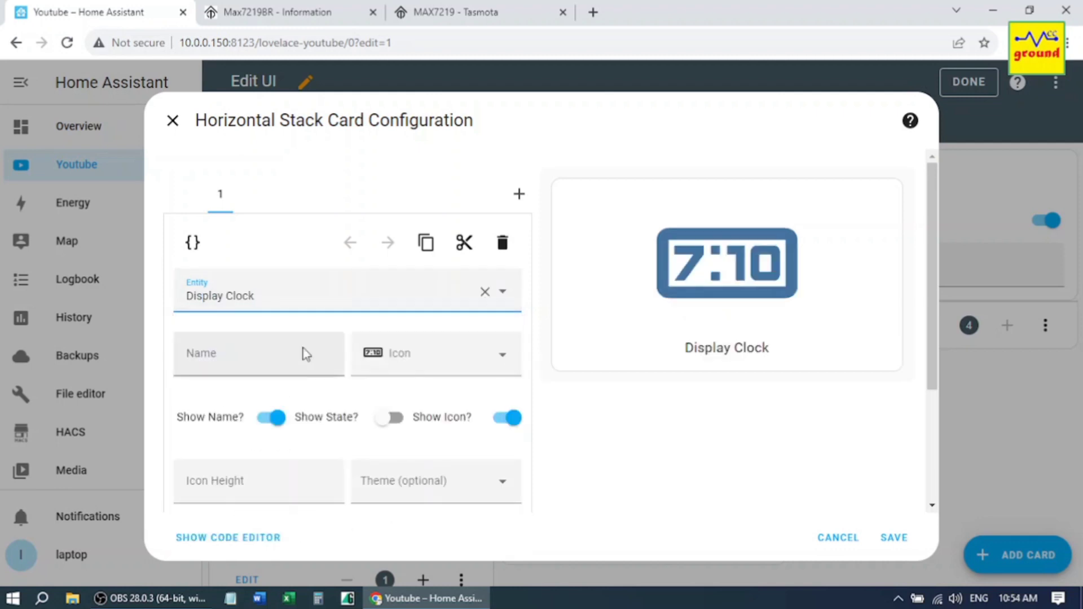
Step: Set the button's tap action to call the MQTT: Publish service
scroll(305, 354, down, 3)
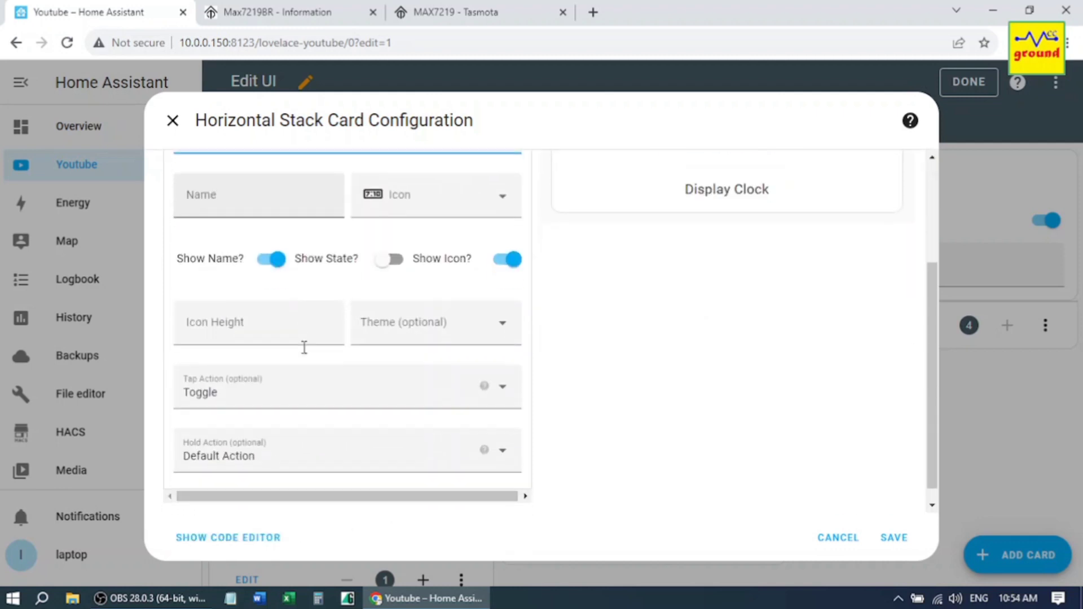
click(241, 396)
click(217, 309)
scroll(337, 316, down, 1)
click(261, 370)
text(mq)
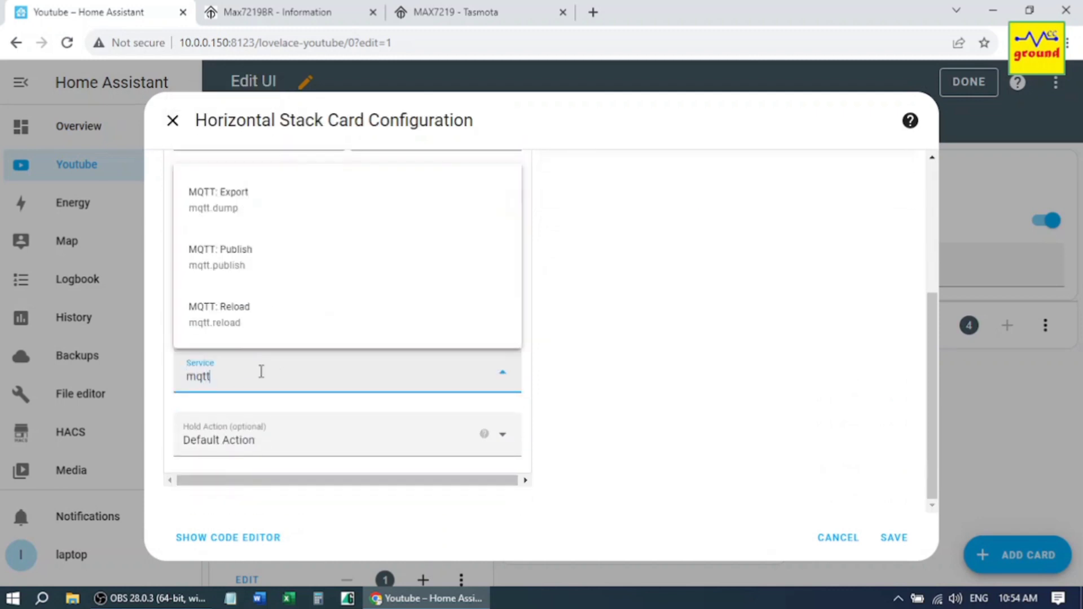
text(tt)
key(Down)
key(Down)
key(Return)
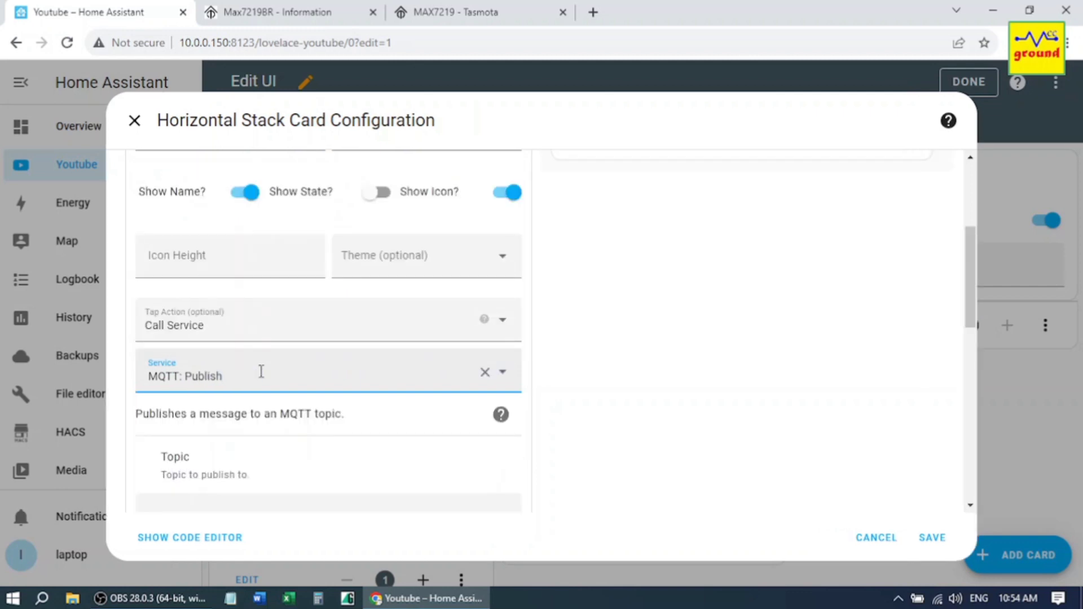
Step: Set the publish topic to cmnd/tasmota_6E9626/DisplayClock with payload 1
scroll(261, 371, down, 4)
click(254, 287)
text(cmnd/tasmota_6E9626/)
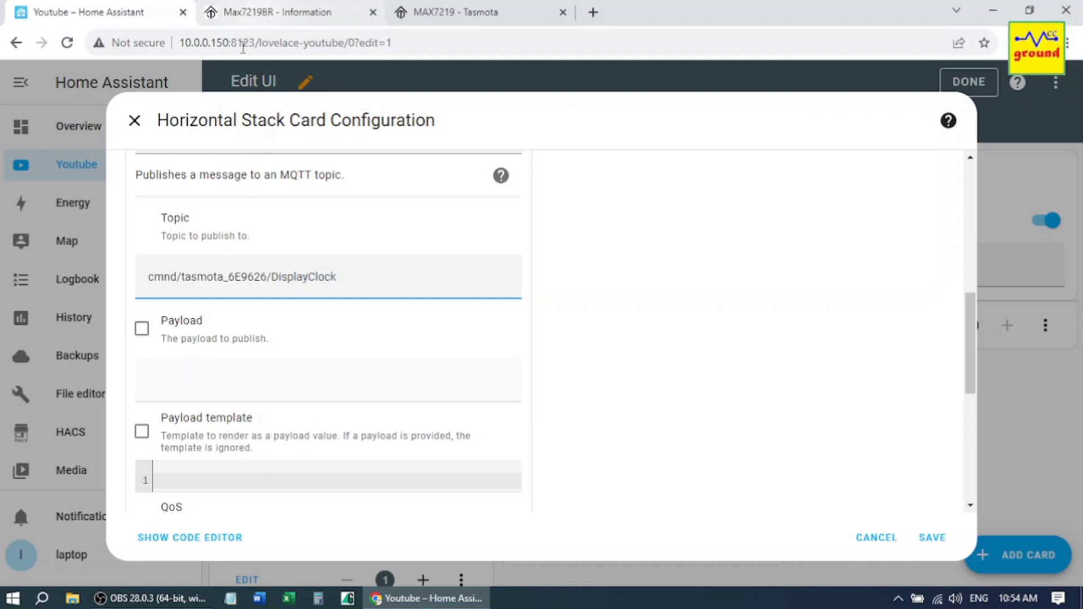
click(142, 328)
click(168, 382)
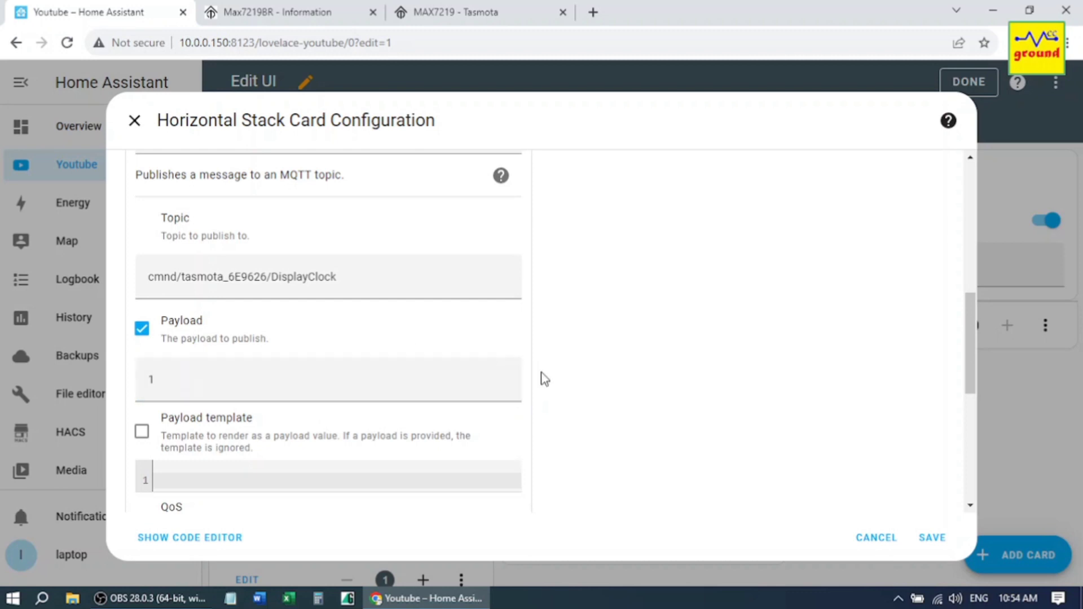
scroll(501, 363, up, 5)
click(519, 193)
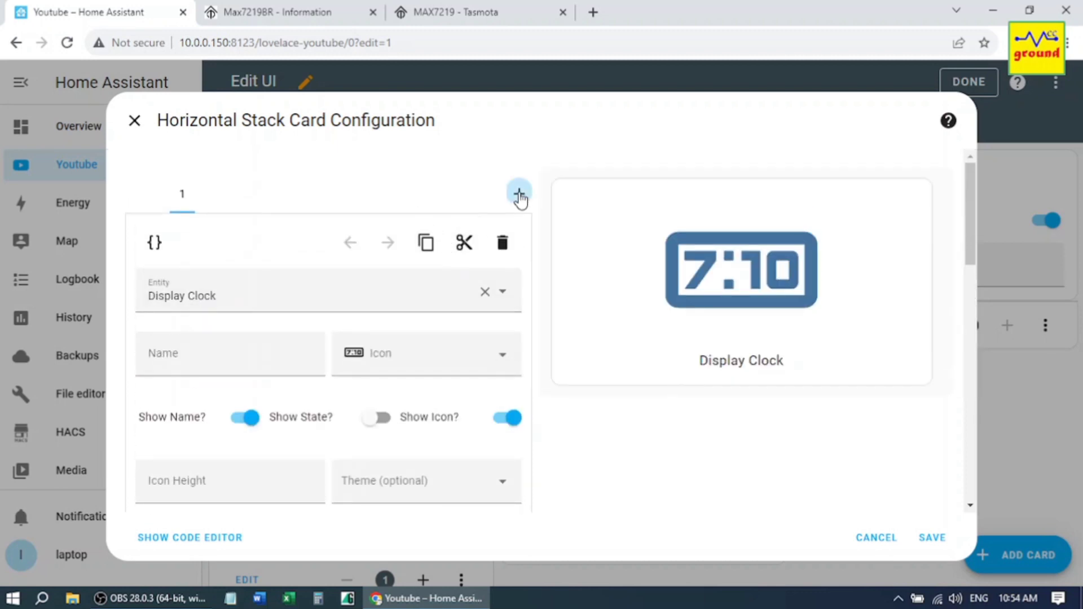
Step: Add a second button card to the stack using the Display Text entity
click(365, 495)
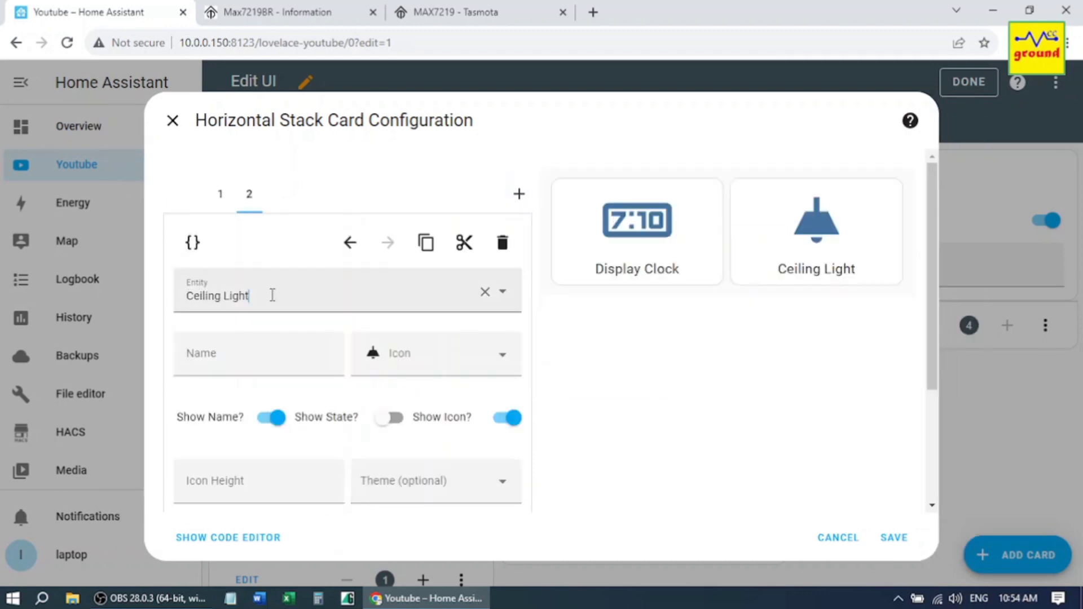
drag(270, 292, 136, 312)
text(Display)
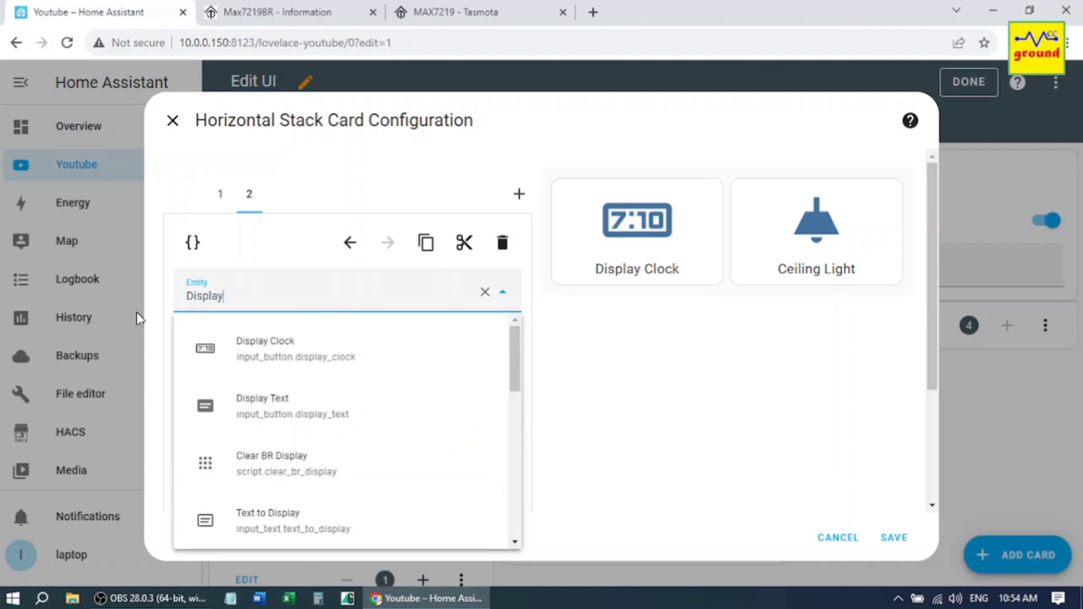
text( Te)
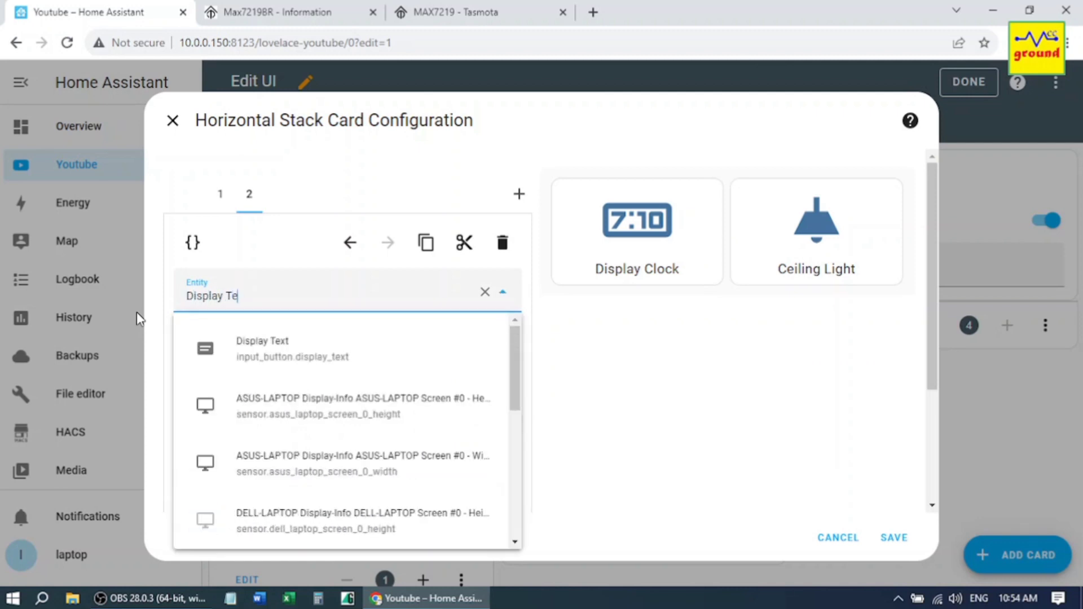
click(285, 344)
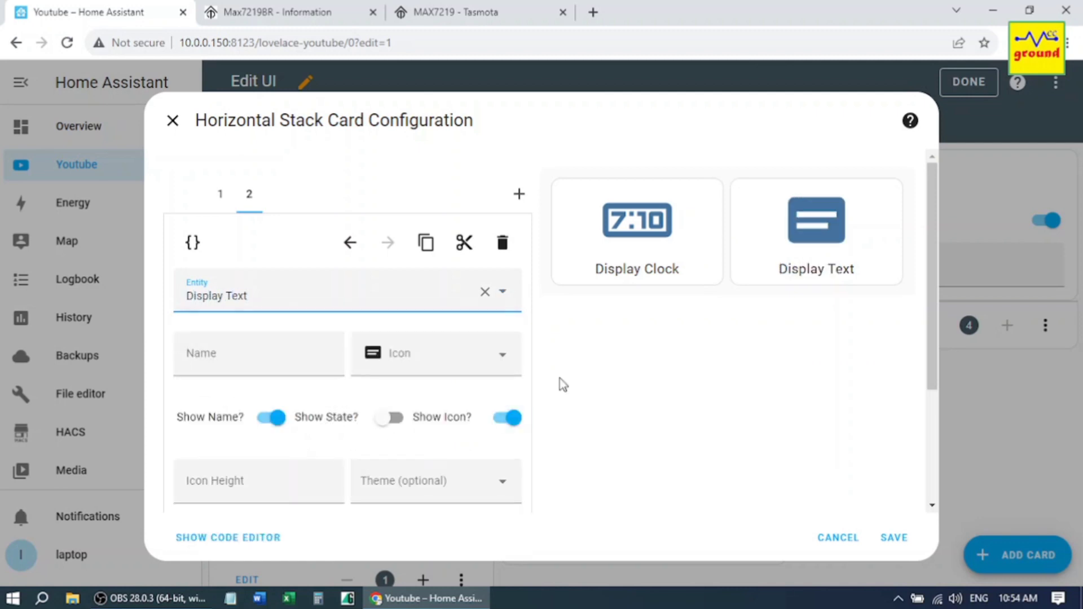
Step: Make the Display Text button's tap action call MQTT: Publish
scroll(564, 376, down, 3)
click(338, 387)
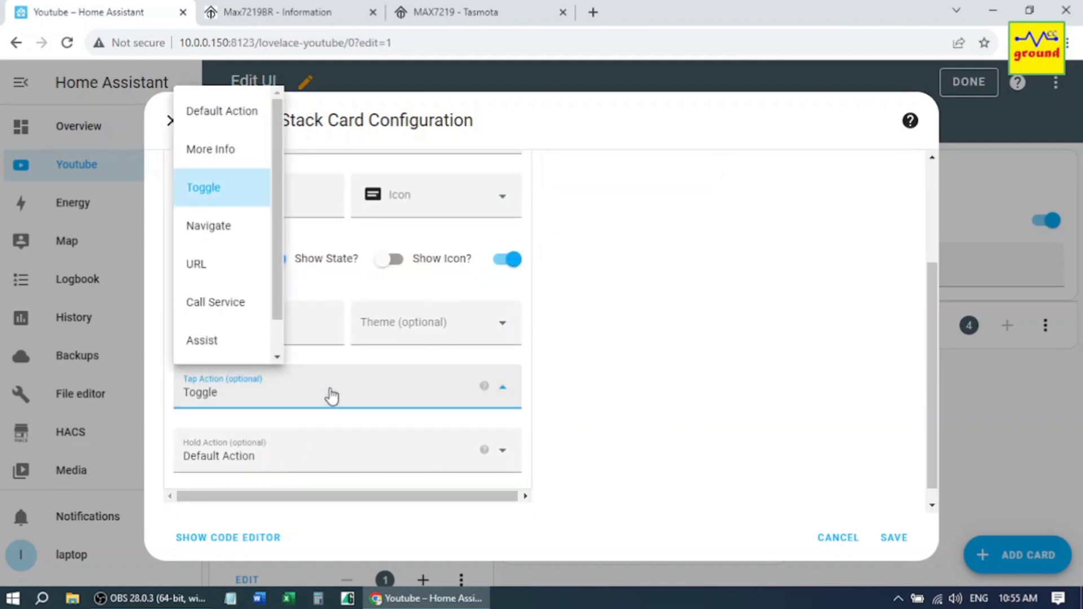
click(227, 309)
scroll(350, 376, down, 1)
click(281, 375)
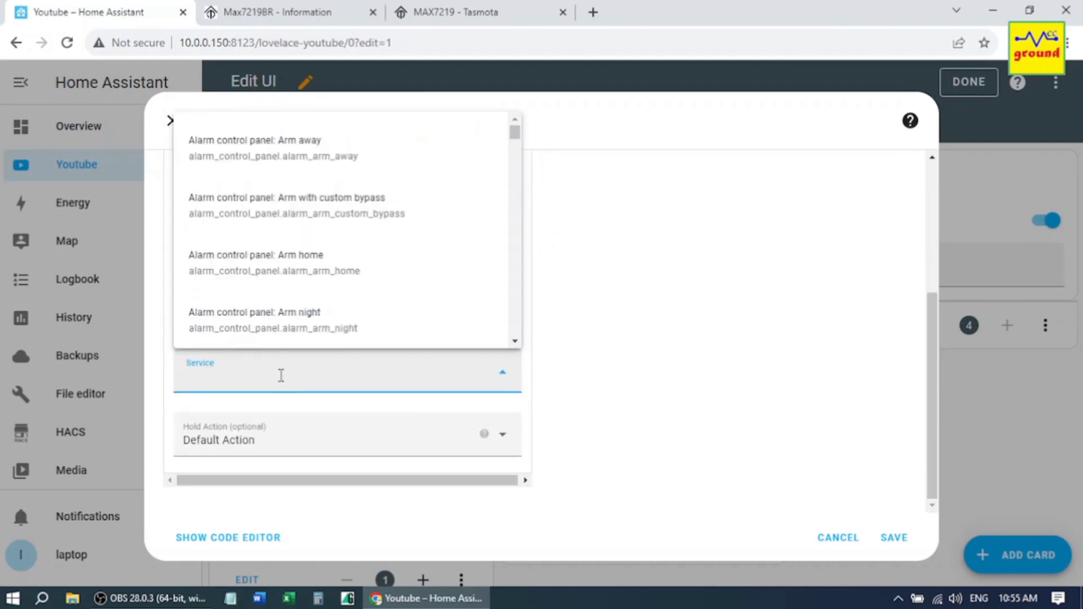
text(mqtt)
key(Down)
key(Down)
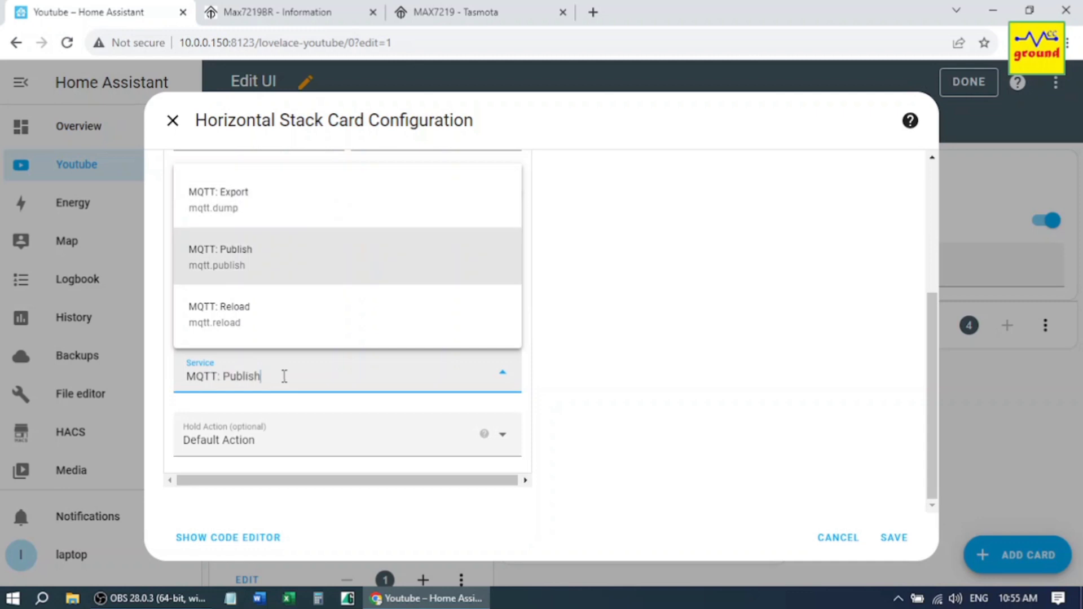
key(Return)
Step: Publish to cmnd/tasmota_6E9626/DisplayText with payload template {{states.input_text.text_to_display.state}}
scroll(281, 375, down, 3)
click(168, 360)
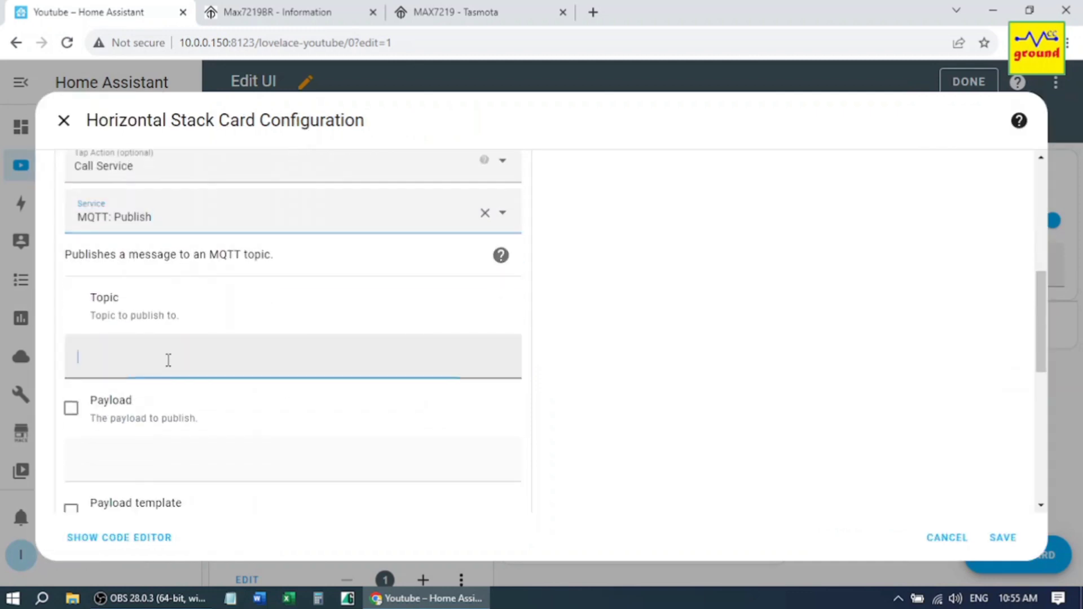
text(cmnd/tasmota_6E9626/)
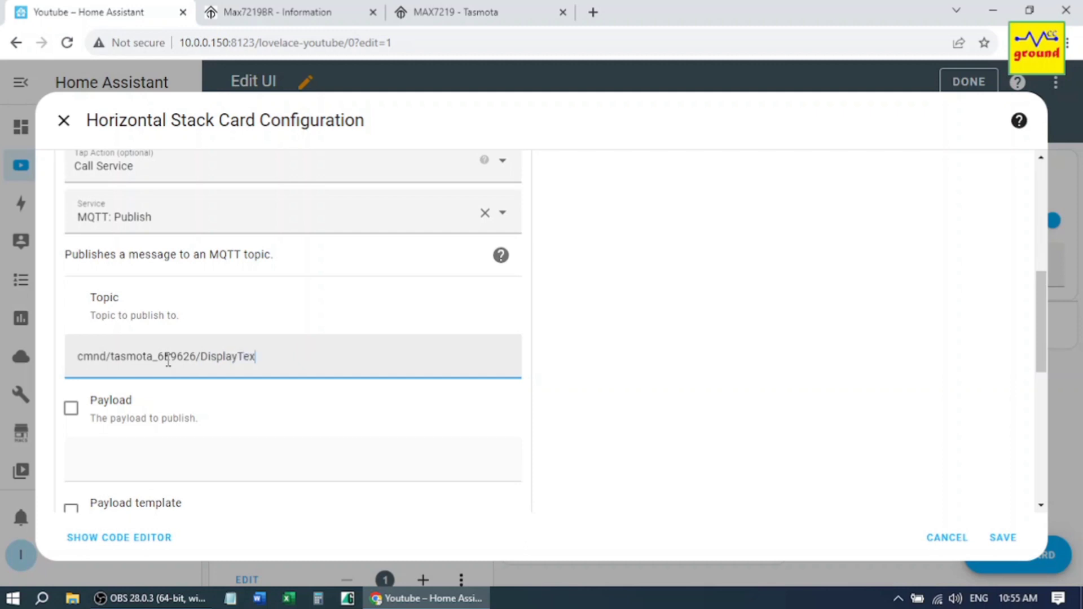
scroll(384, 302, down, 3)
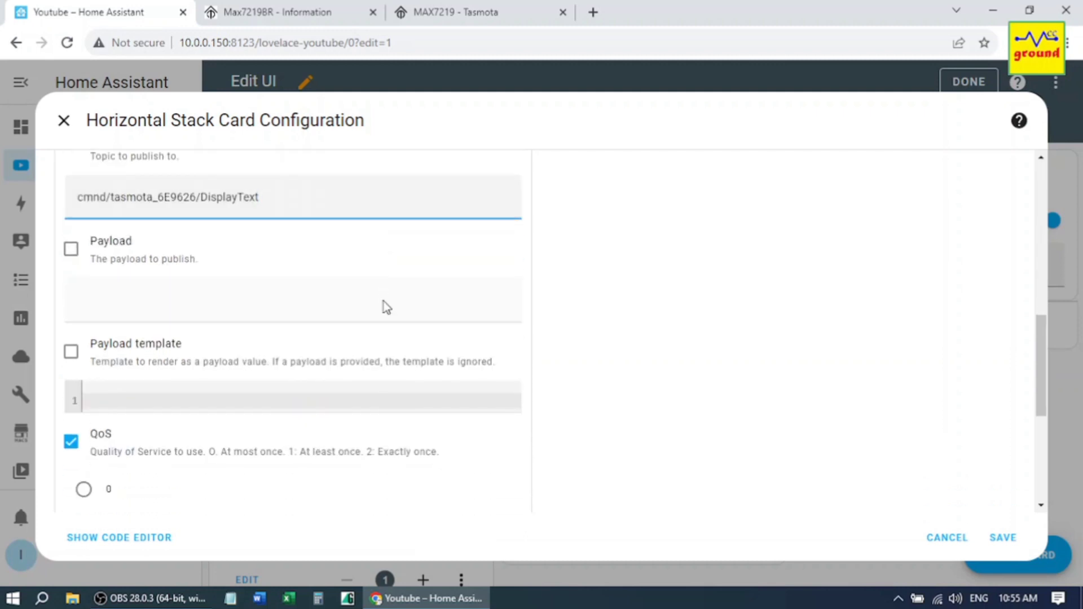
click(71, 351)
scroll(225, 337, down, 3)
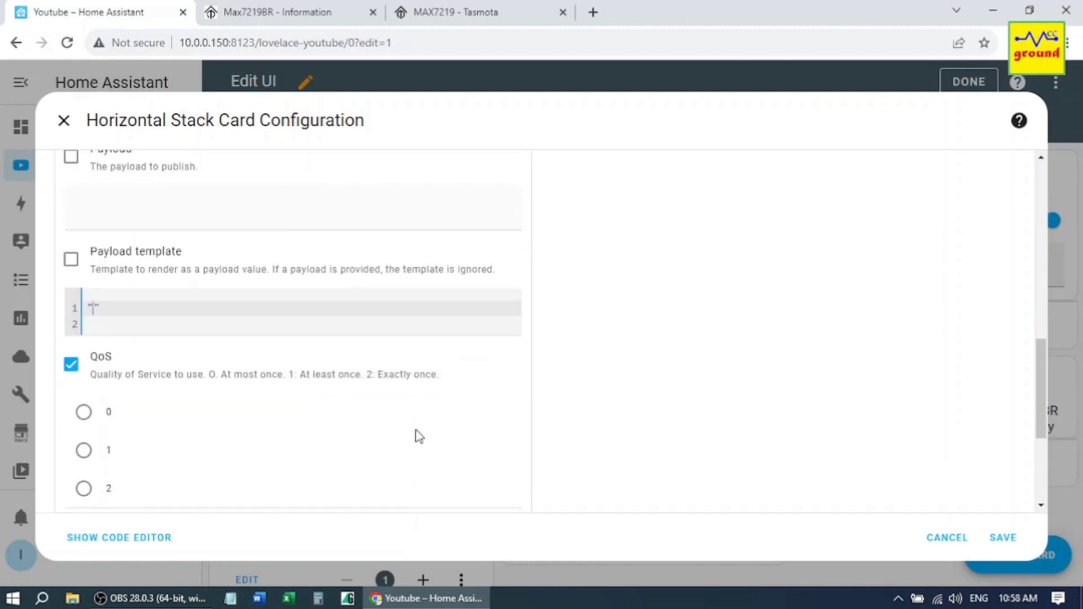
text({{states.inp)
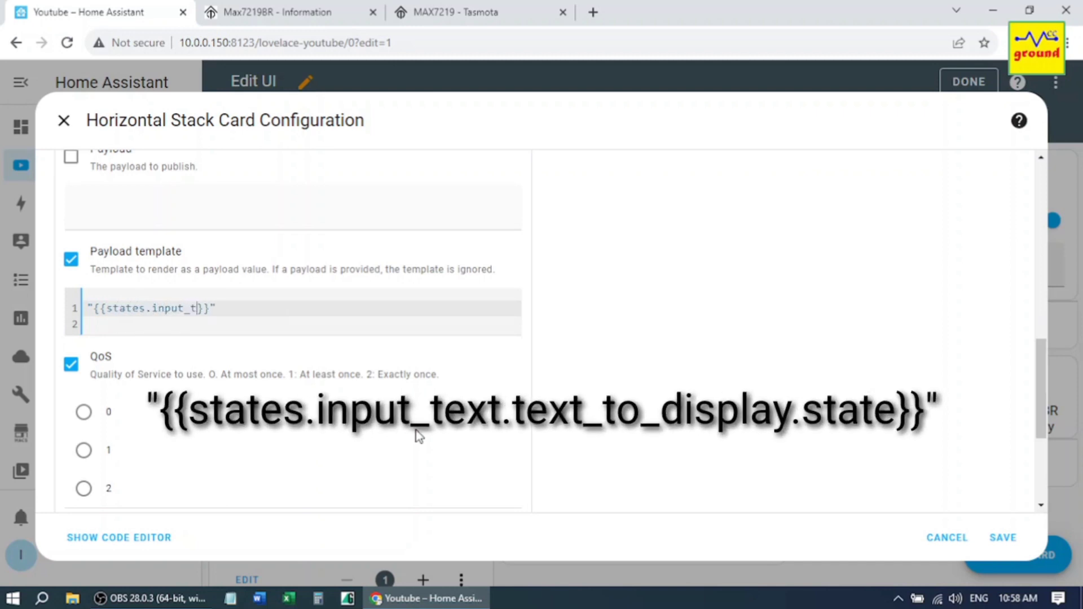
text(ut_text.)
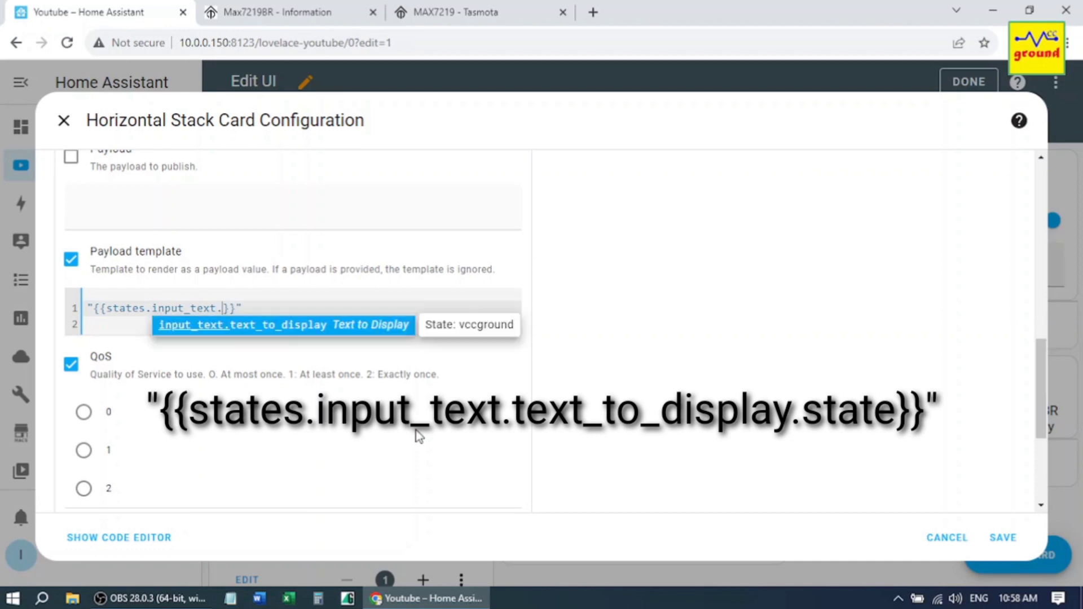
click(349, 324)
text(.state)
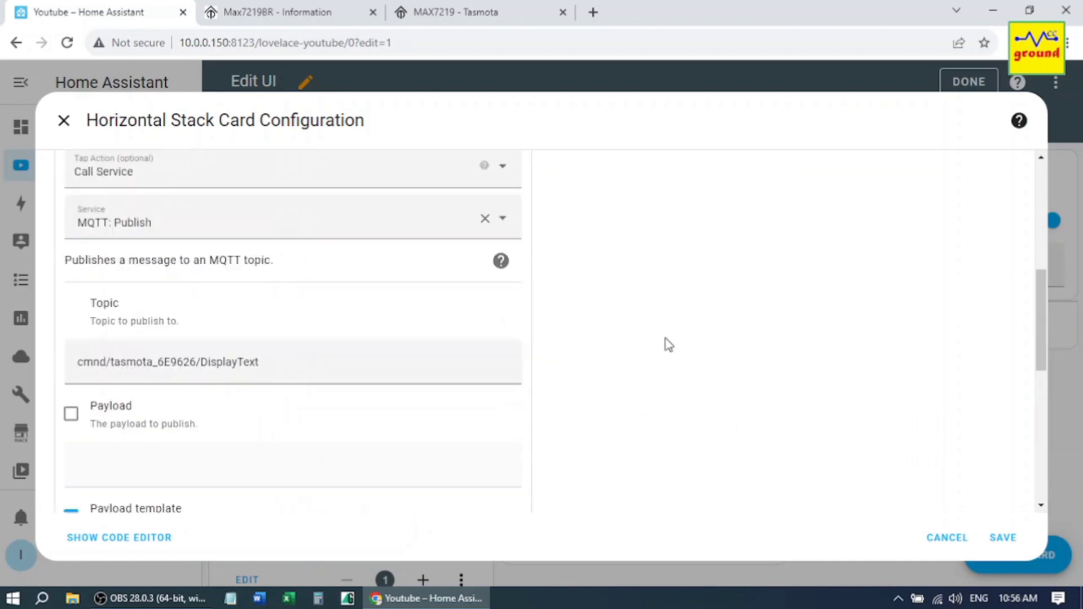
scroll(668, 345, up, 8)
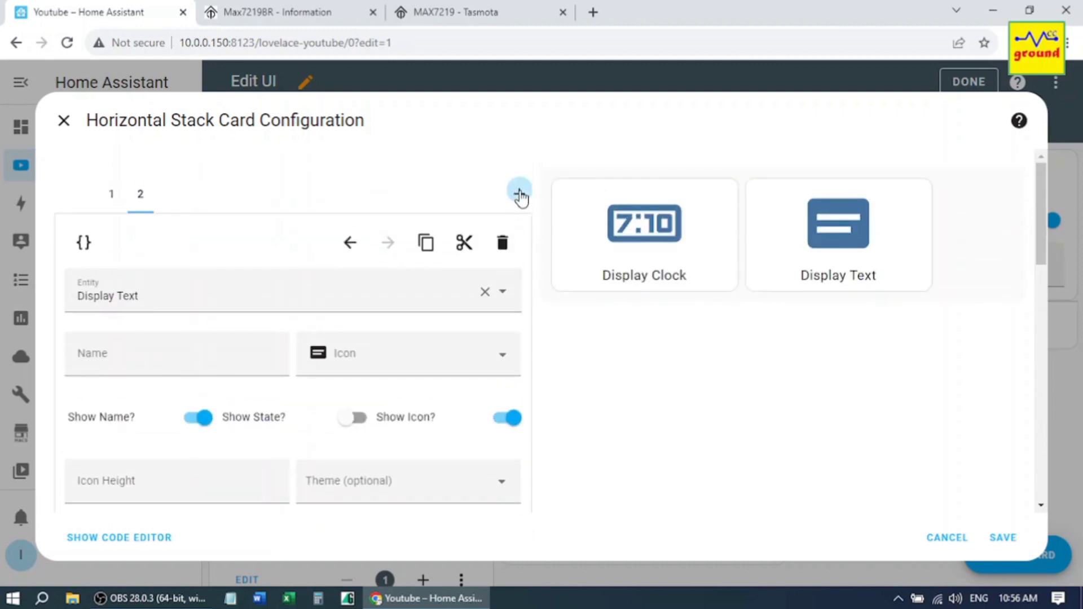
click(519, 196)
Step: Add a third Clear BR Display button to the stack, save it, and exit editing
click(348, 497)
click(301, 292)
drag(299, 293, 168, 293)
text(Clea)
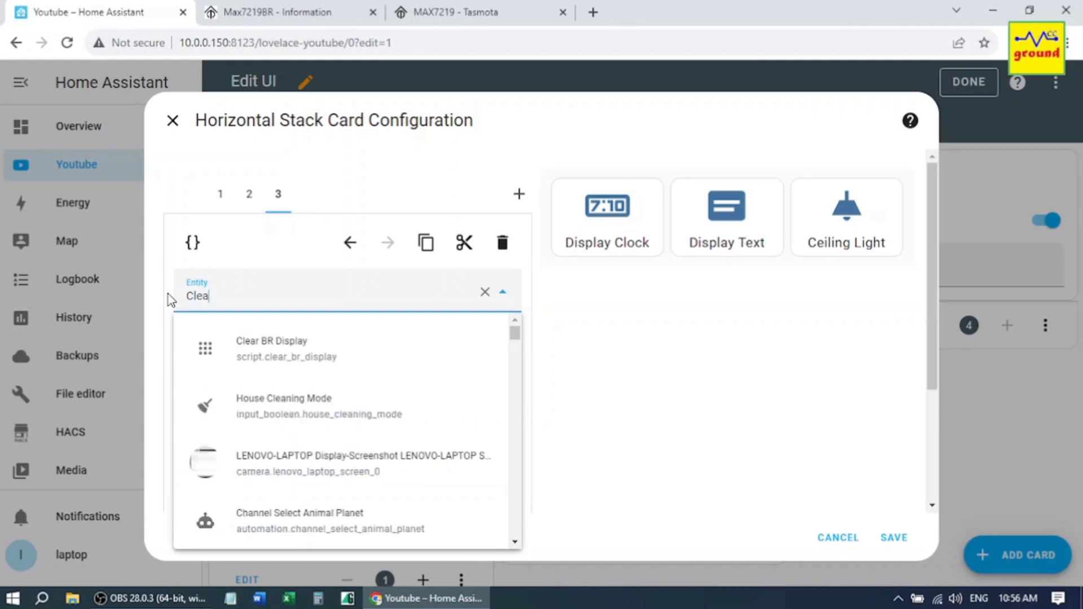
text(r)
click(239, 349)
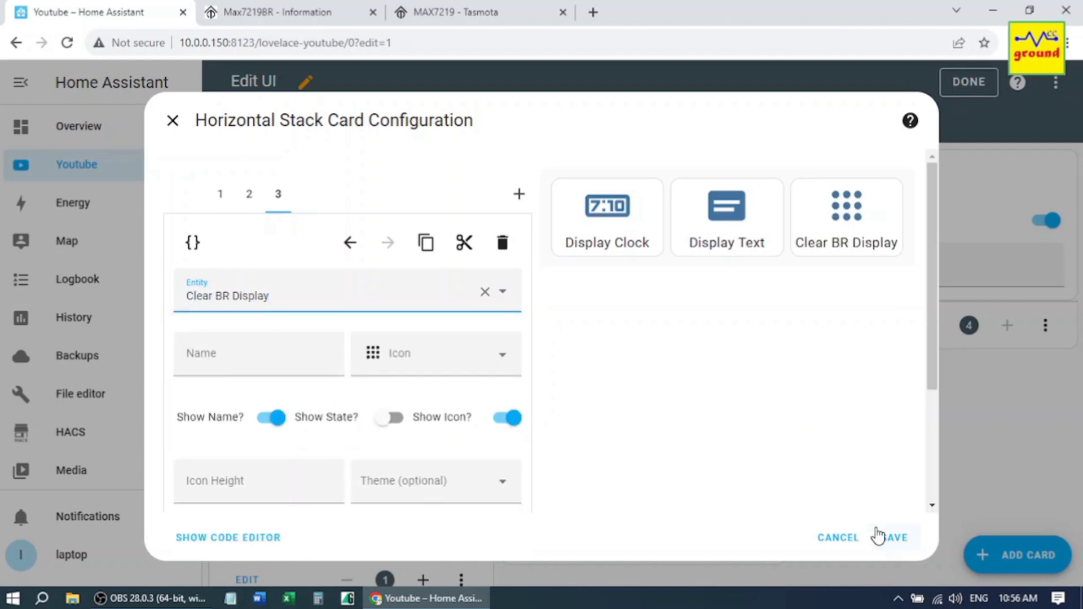
click(894, 539)
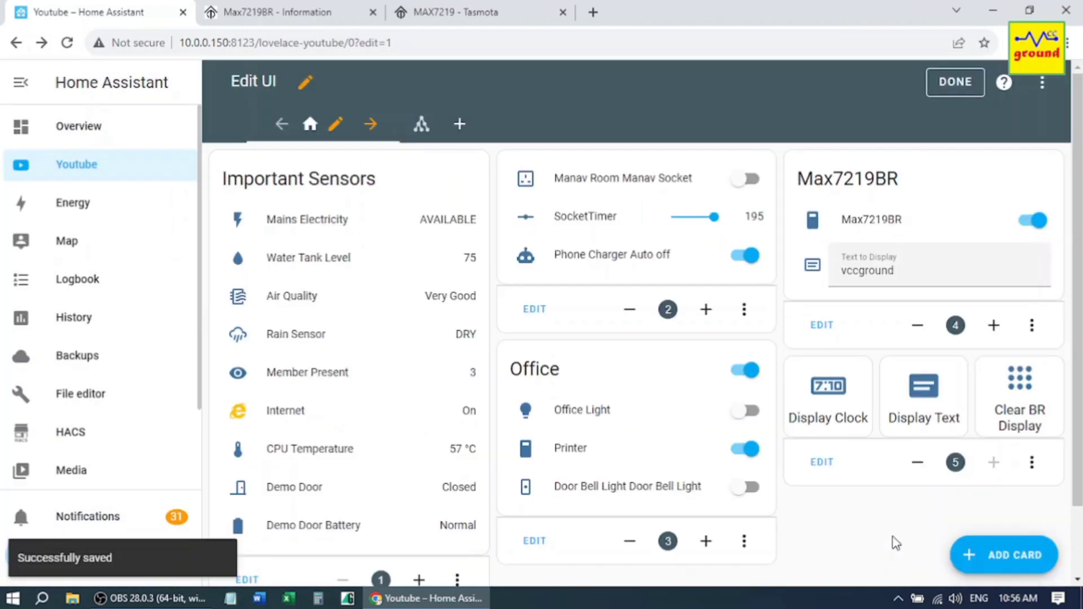
click(955, 83)
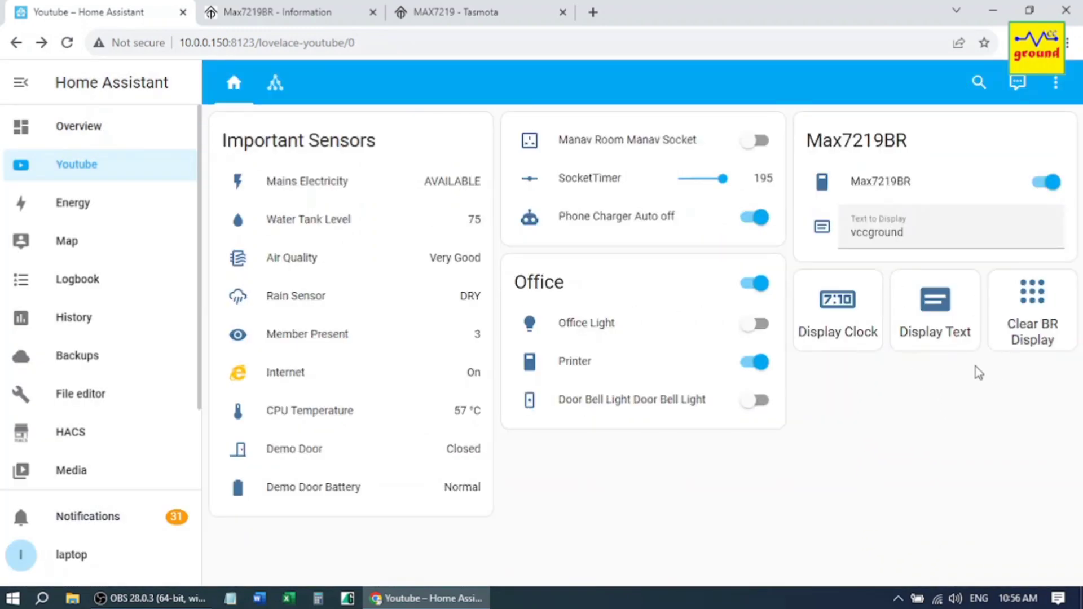
Step: Test the Display Clock, Clear BR Display and Display Text buttons on the LED matrix
click(836, 322)
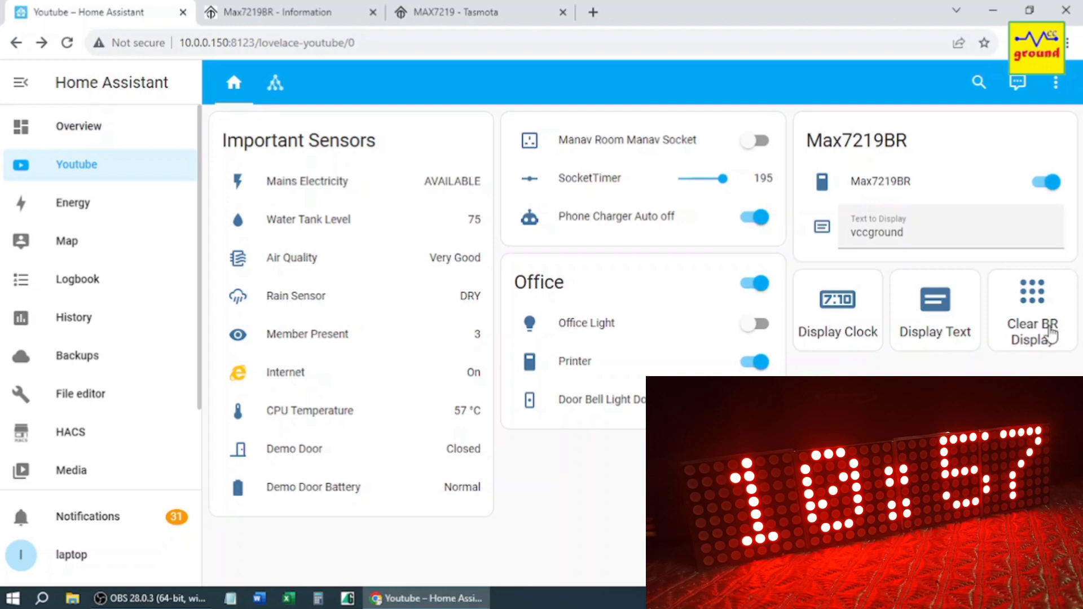
click(1040, 312)
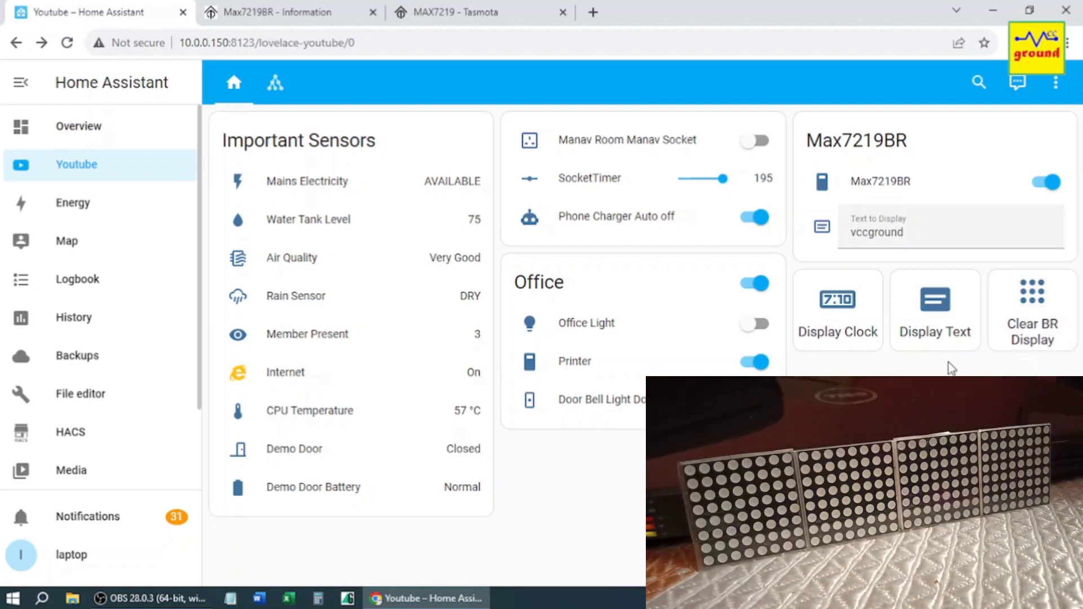
click(940, 320)
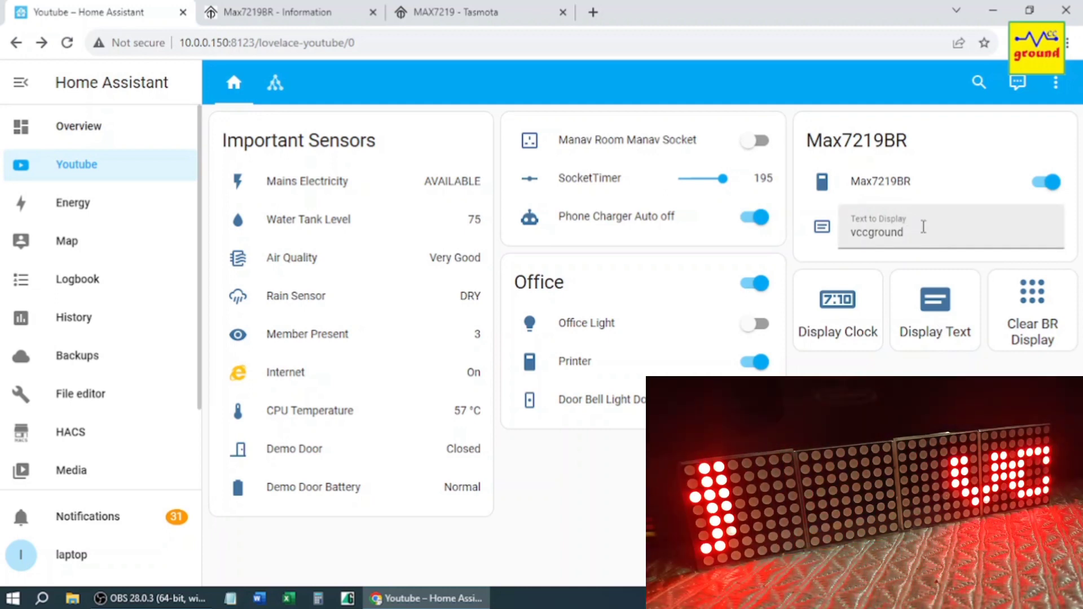
Step: Change Text to Display to Hello, send it, then cycle clock and clear again
click(871, 236)
double_click(871, 236)
text(Hello)
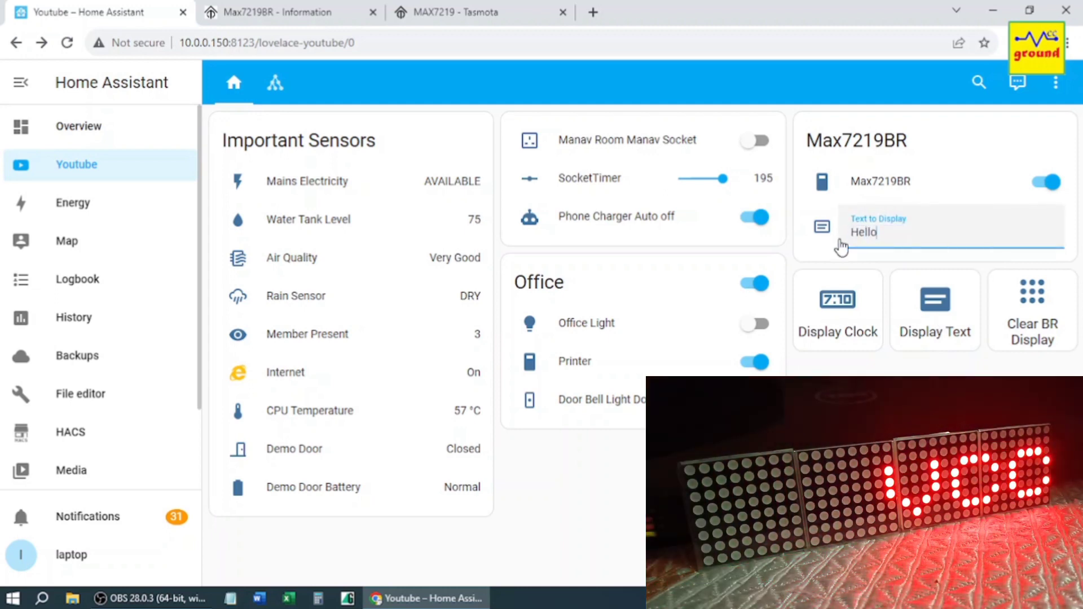
click(945, 326)
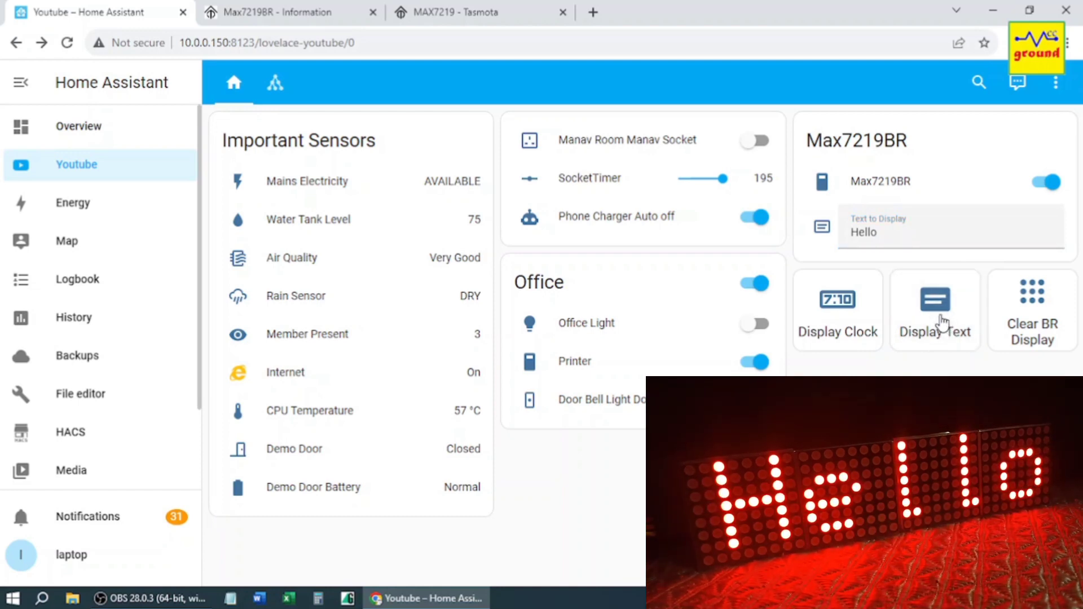
click(836, 310)
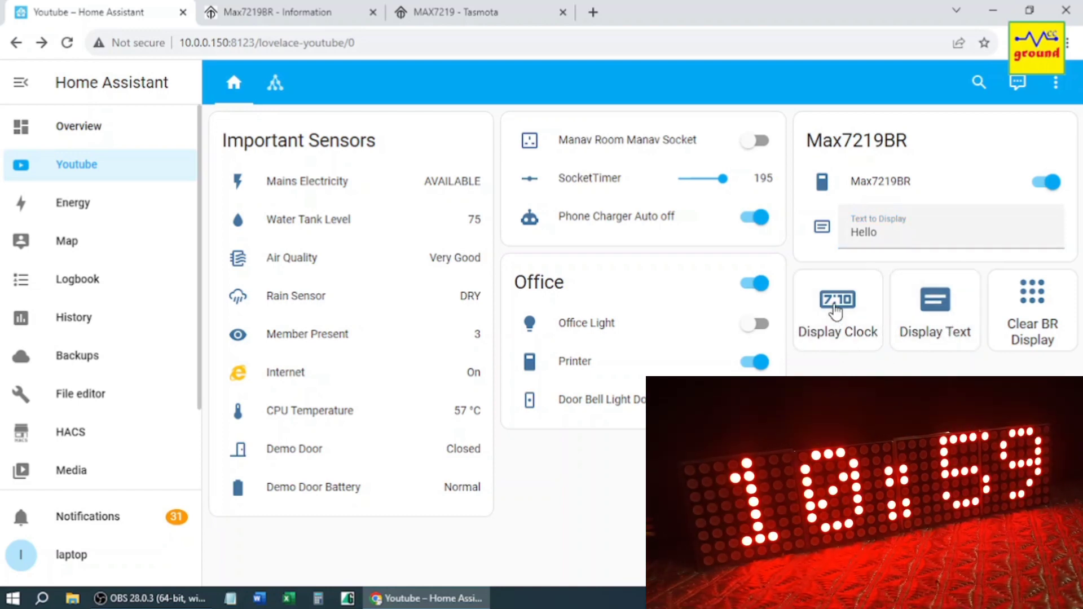
click(1050, 317)
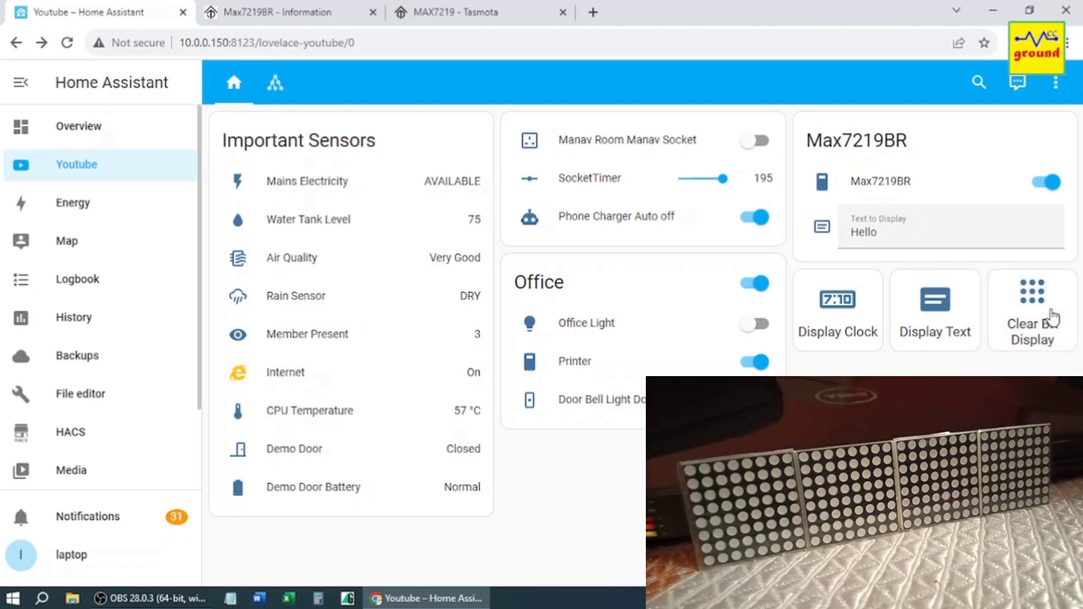
click(835, 335)
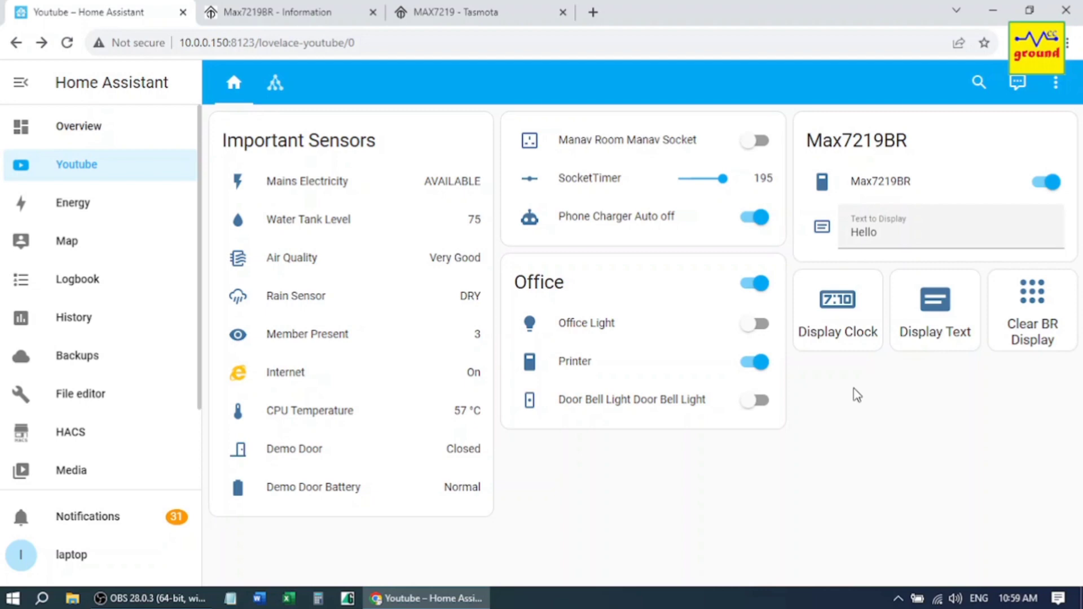
Step: Browse the Tasmota MAX7219 documentation page on pin assignment and display commands
click(517, 16)
scroll(545, 203, down, 10)
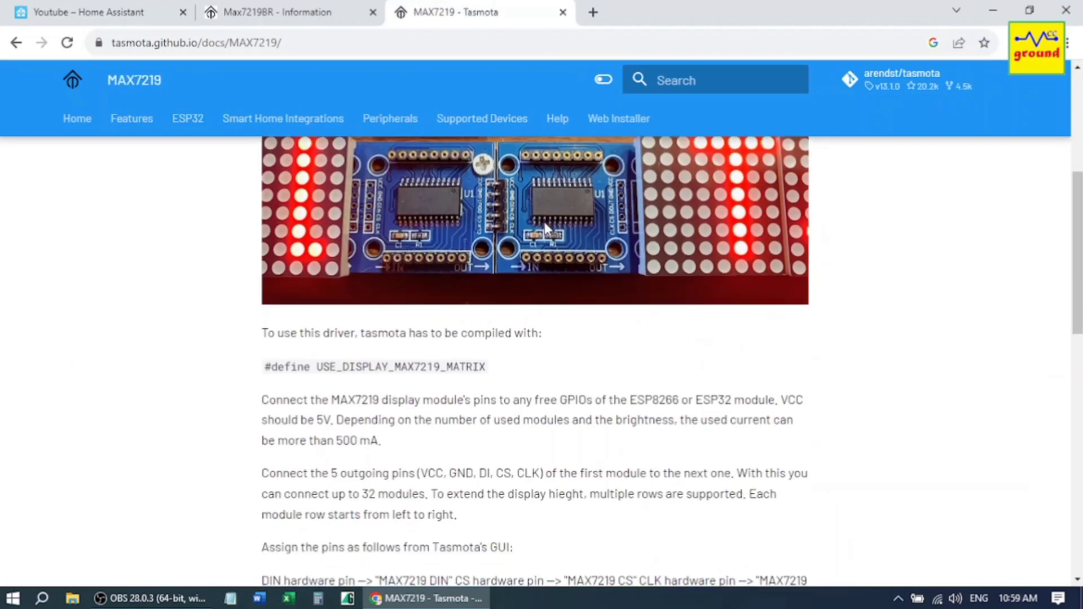
scroll(545, 224, down, 6)
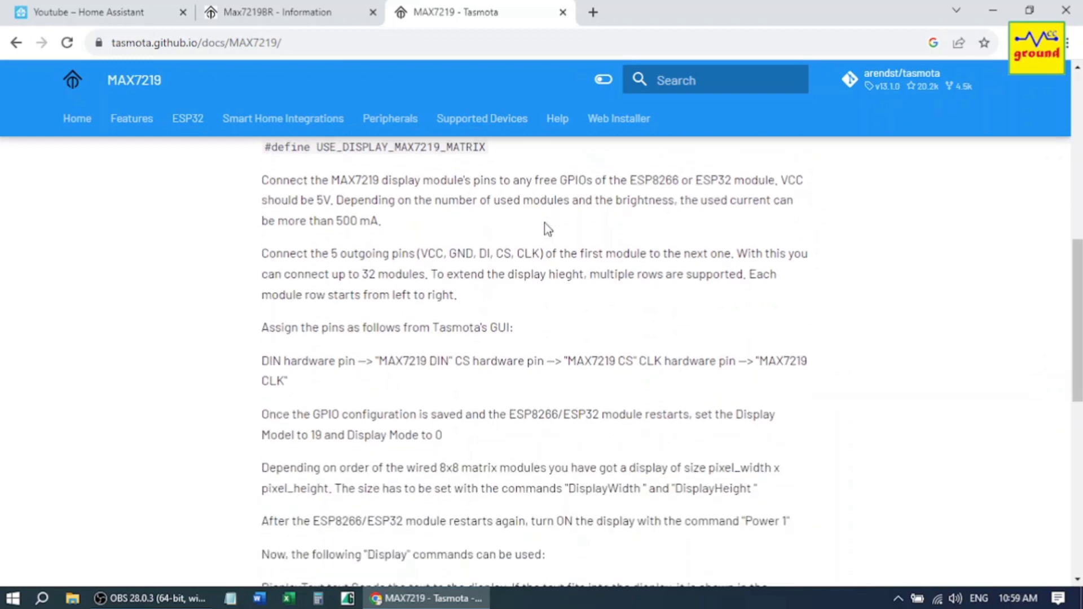